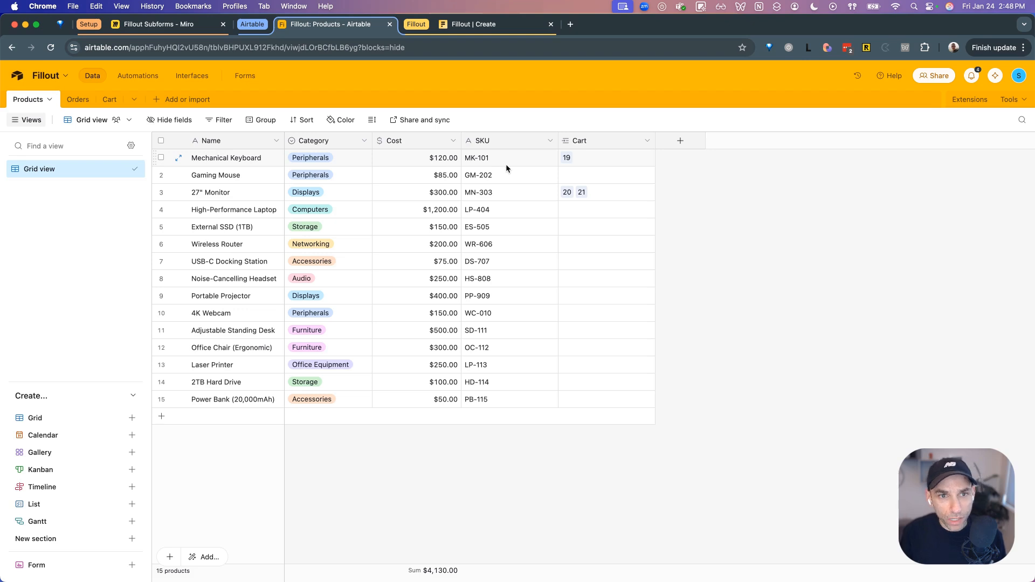
- After reviewing the 15-product Products table, switch to the Fillout Subforms Miro board
{"action": "left_click", "coordinate": [179, 28]}
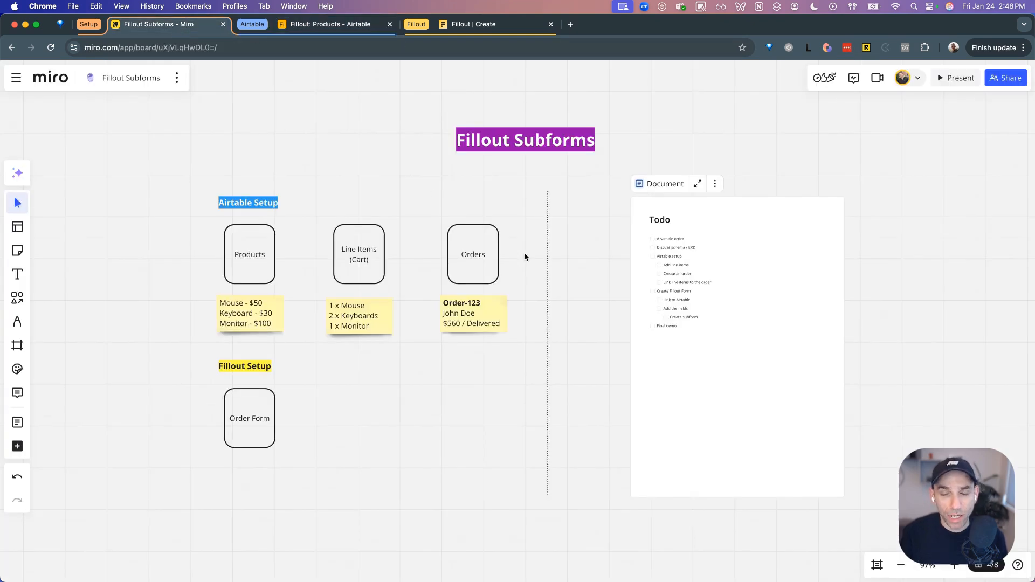
- Select the Orders shape and its example order note on the Miro board, then deselect
{"action": "left_click_drag", "start_coordinate": [510, 293], "coordinate": [474, 325]}
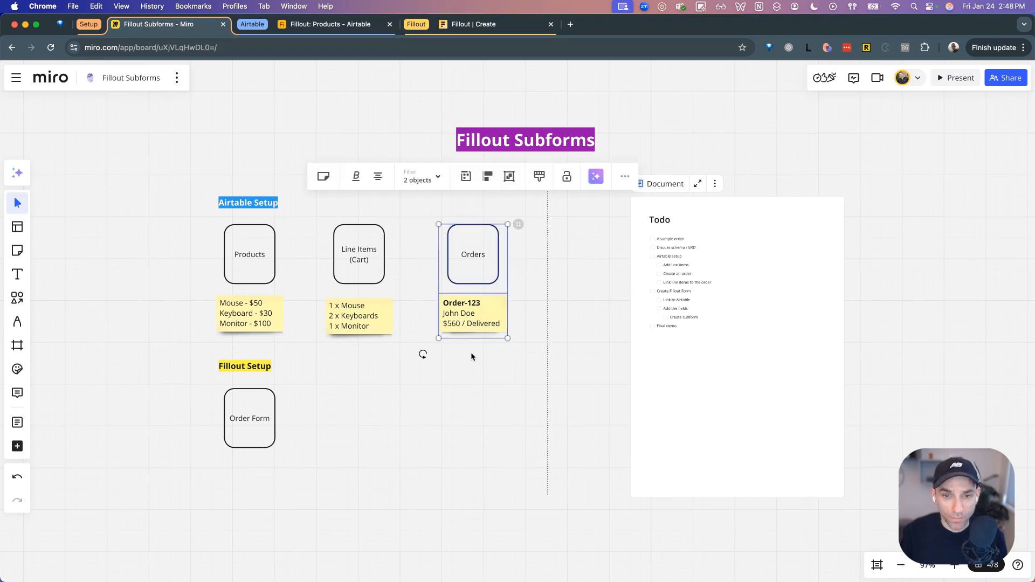
{"action": "left_click", "coordinate": [471, 352]}
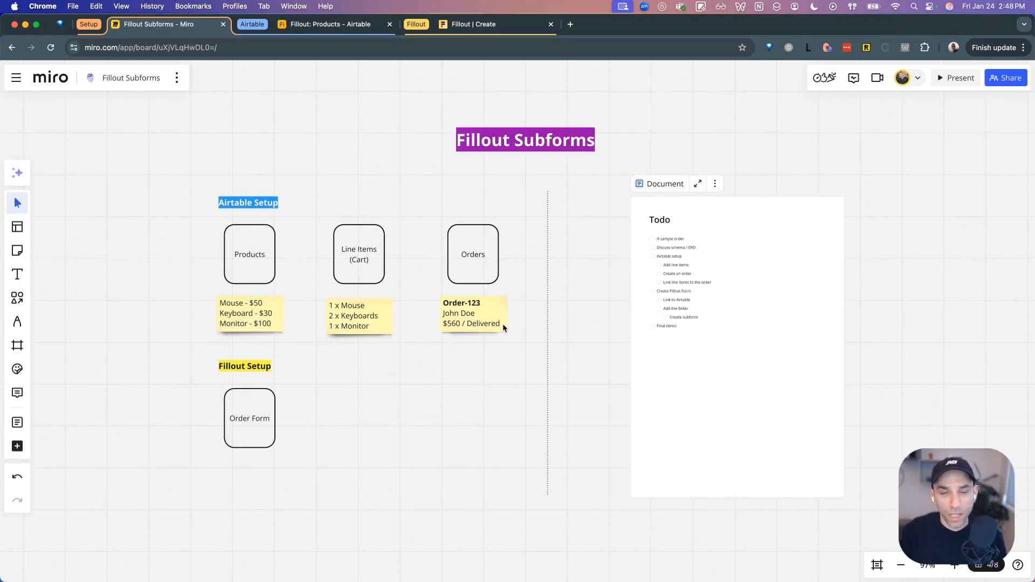
- Open Airtable's Orders table and review the ORDER-9 record in its expanded view
{"action": "left_click", "coordinate": [349, 27]}
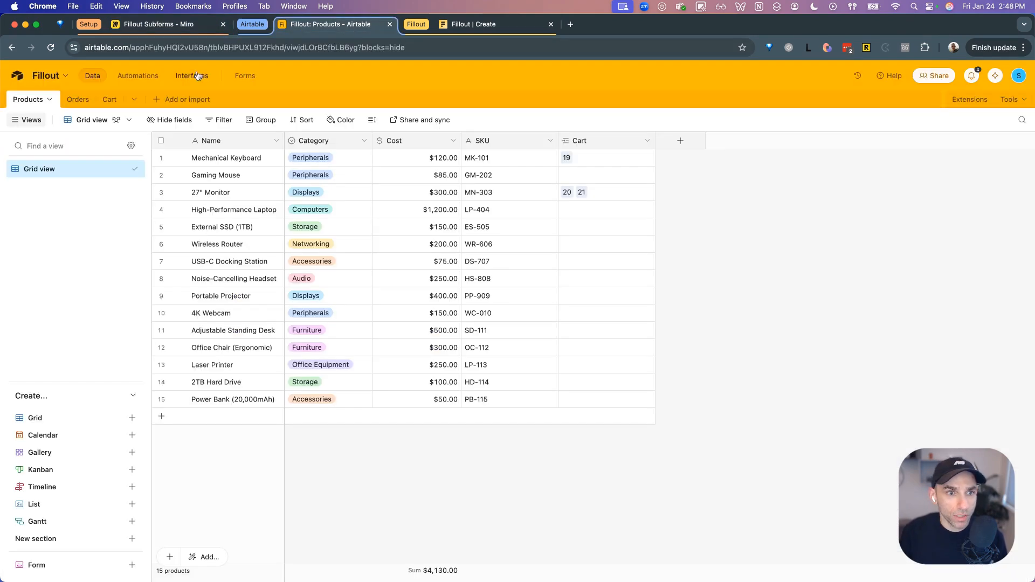
{"action": "left_click", "coordinate": [79, 100]}
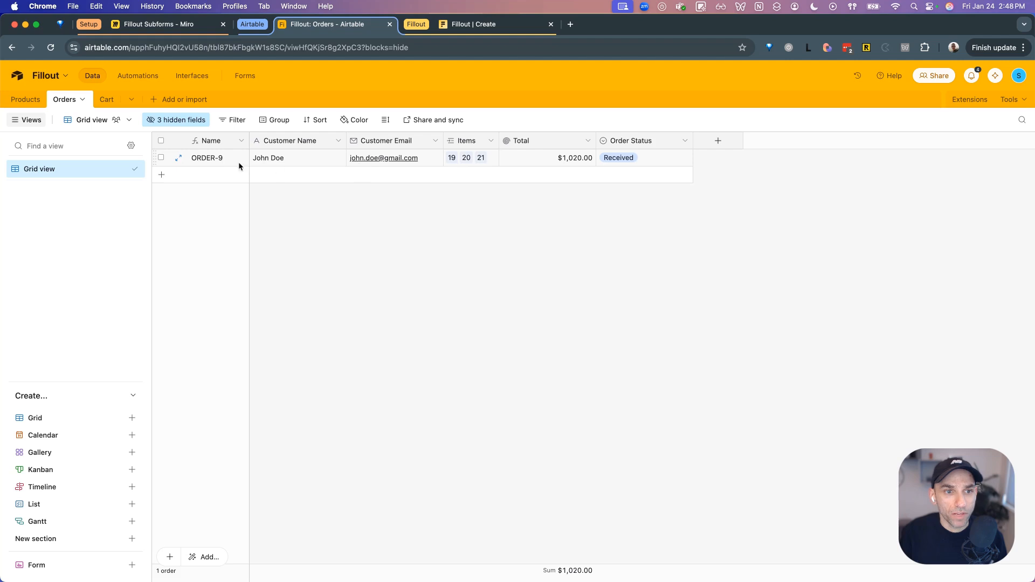
{"action": "left_click", "coordinate": [179, 158]}
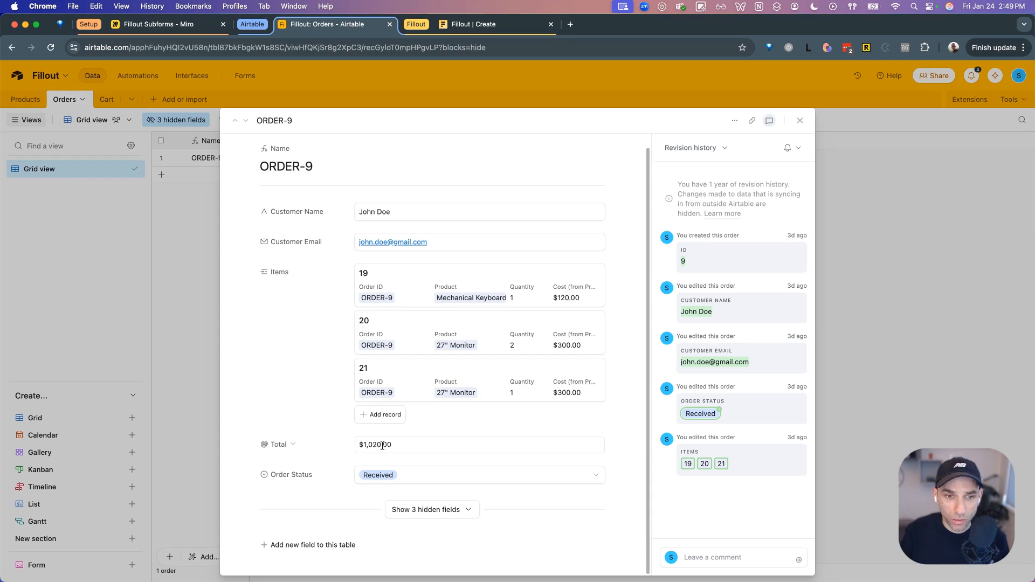
{"action": "left_click", "coordinate": [800, 120]}
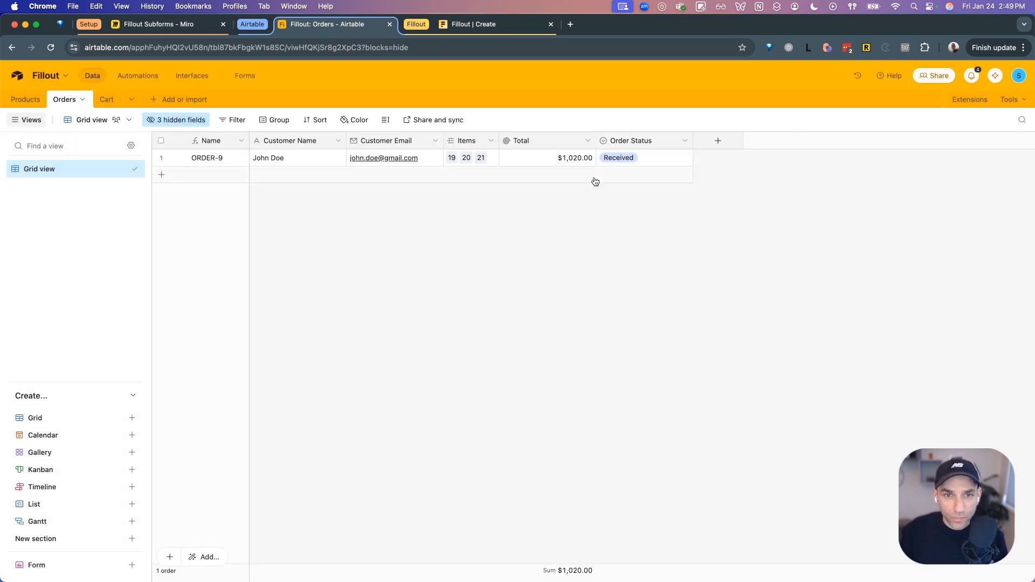
{"action": "left_click", "coordinate": [173, 27]}
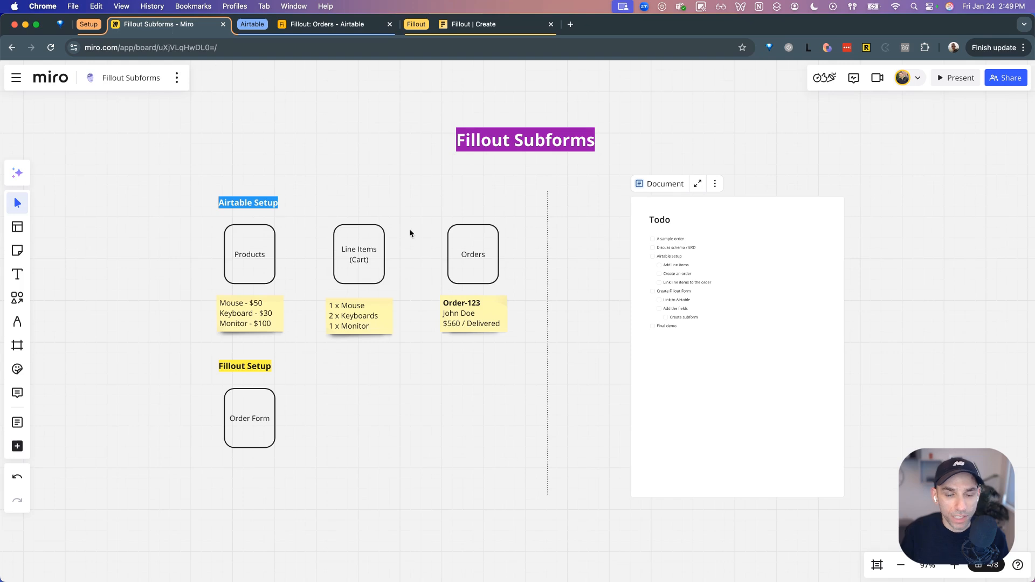
- Draw a connector arrow from the Orders shape to the Products shape on the board
{"action": "left_click", "coordinate": [355, 262]}
{"action": "left_click", "coordinate": [395, 386]}
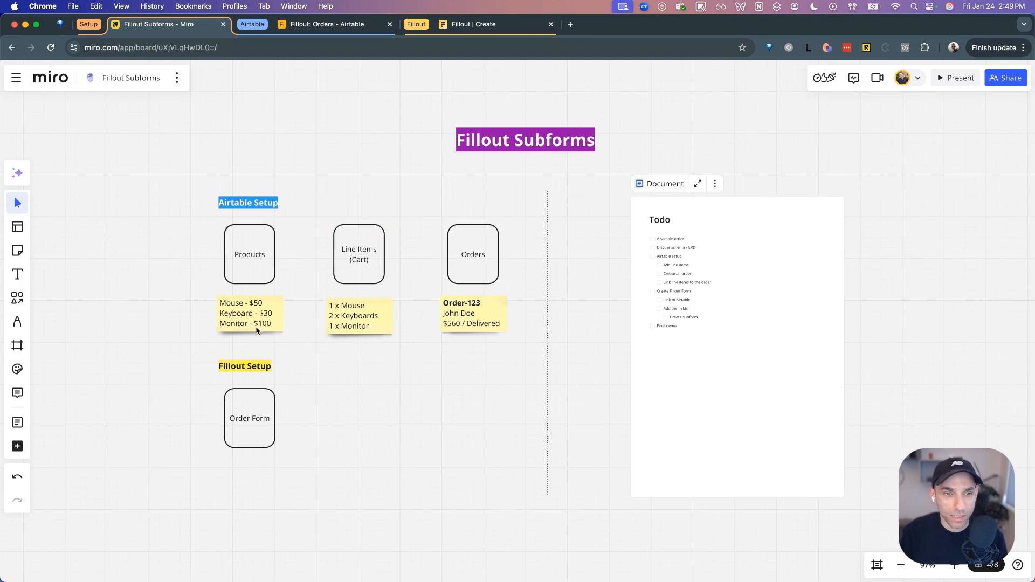
{"action": "left_click_drag", "start_coordinate": [199, 242], "coordinate": [219, 273]}
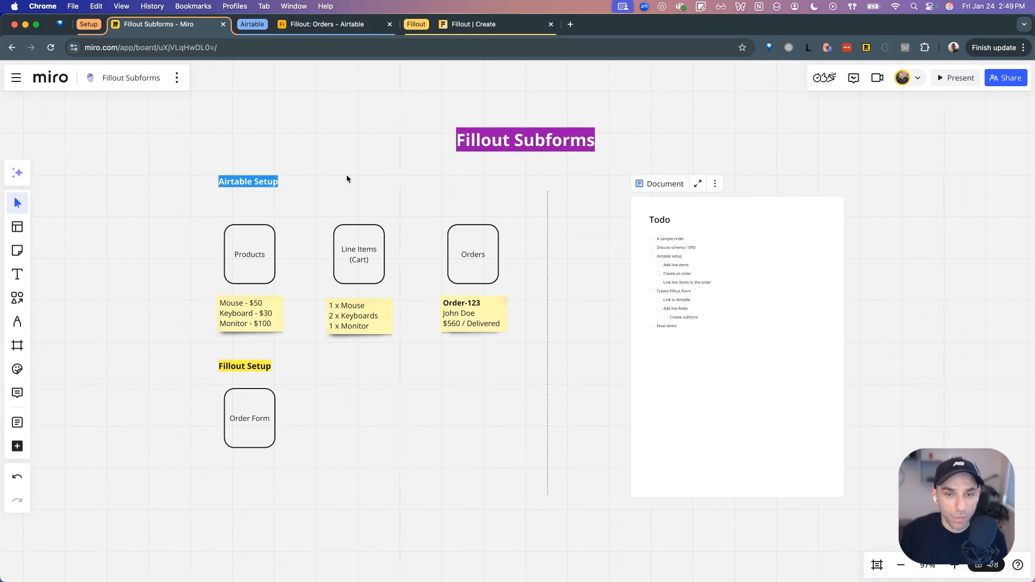
{"action": "left_click", "coordinate": [462, 240]}
{"action": "left_click_drag", "start_coordinate": [473, 219], "coordinate": [250, 224]}
{"action": "left_click", "coordinate": [362, 208]}
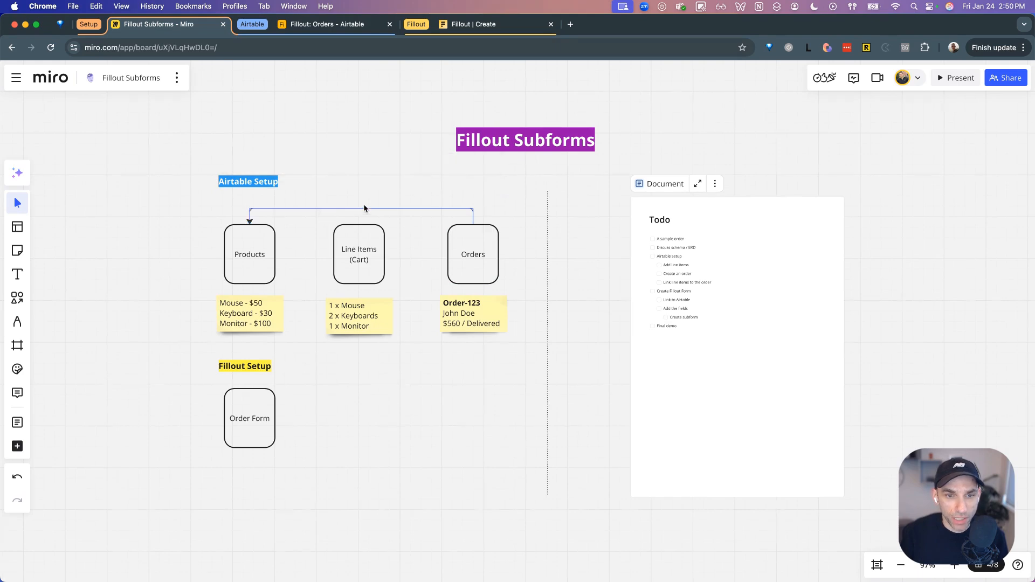
{"action": "left_click", "coordinate": [518, 243]}
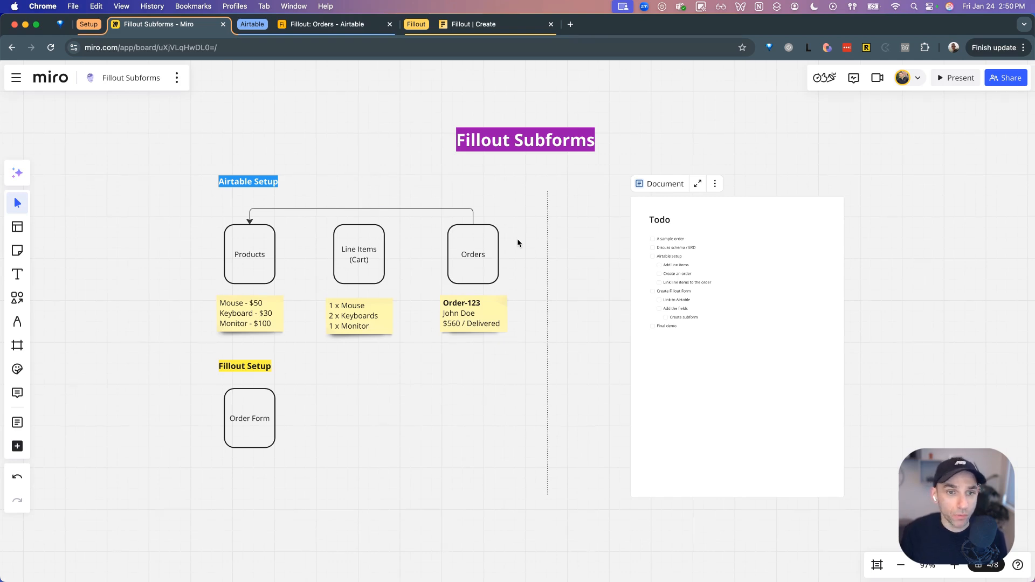
{"action": "left_click", "coordinate": [340, 25]}
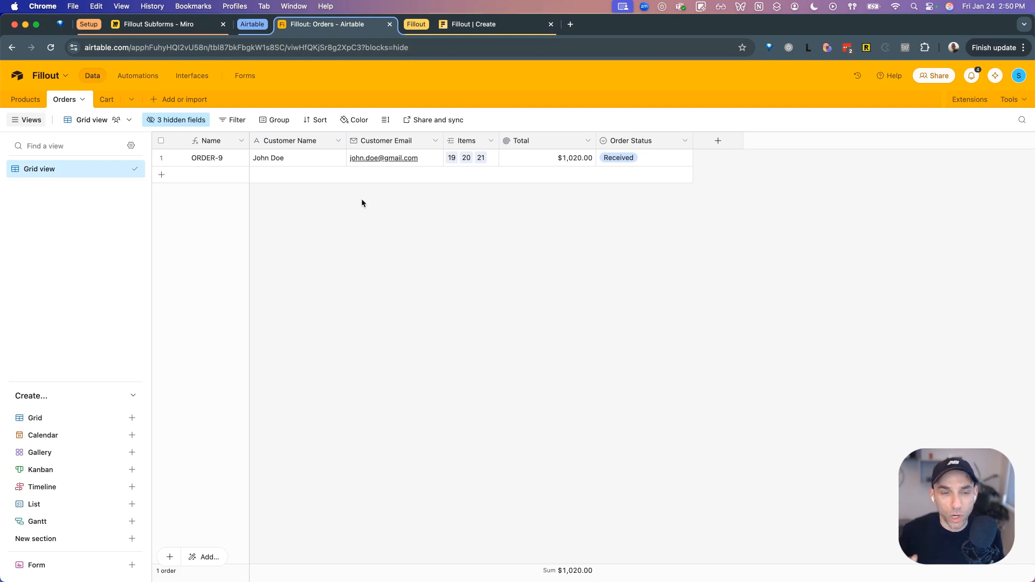
- Add a new order row with the customer's full name and e-mail address
{"action": "left_click", "coordinate": [304, 177]}
{"action": "left_click", "coordinate": [291, 176]}
{"action": "key", "text": "Tab"}
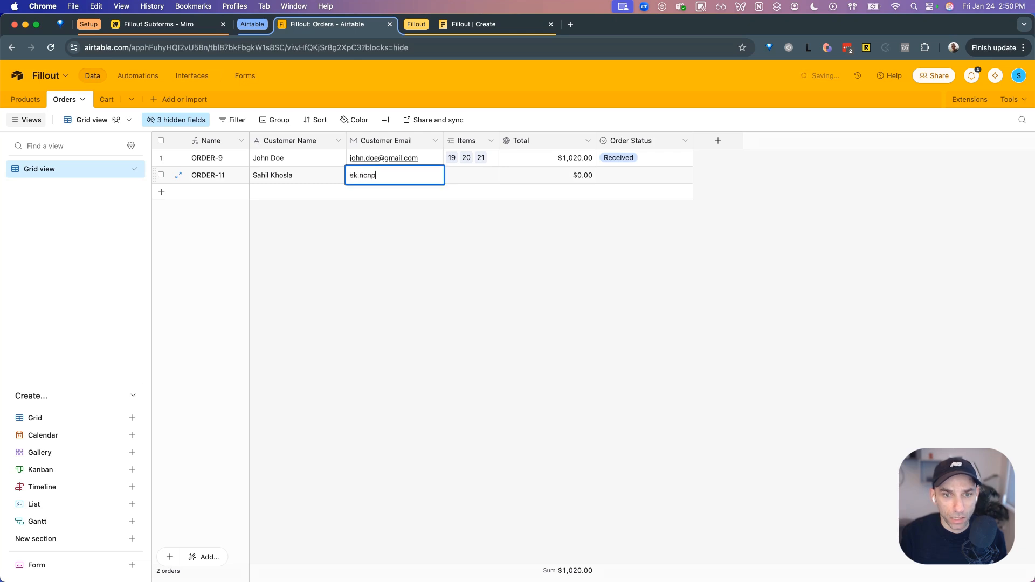
{"action": "left_click", "coordinate": [334, 204]}
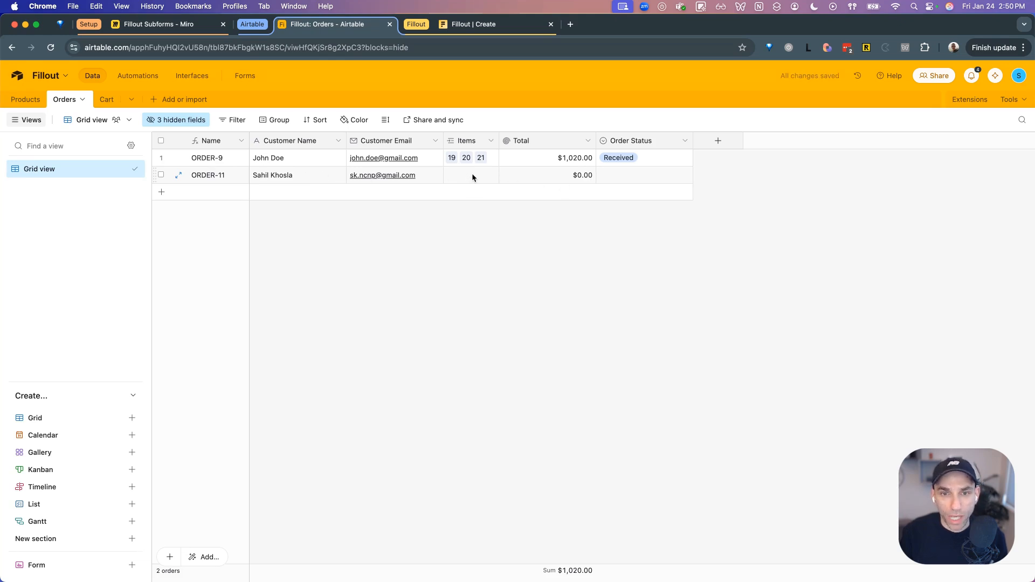
{"action": "left_click", "coordinate": [39, 100]}
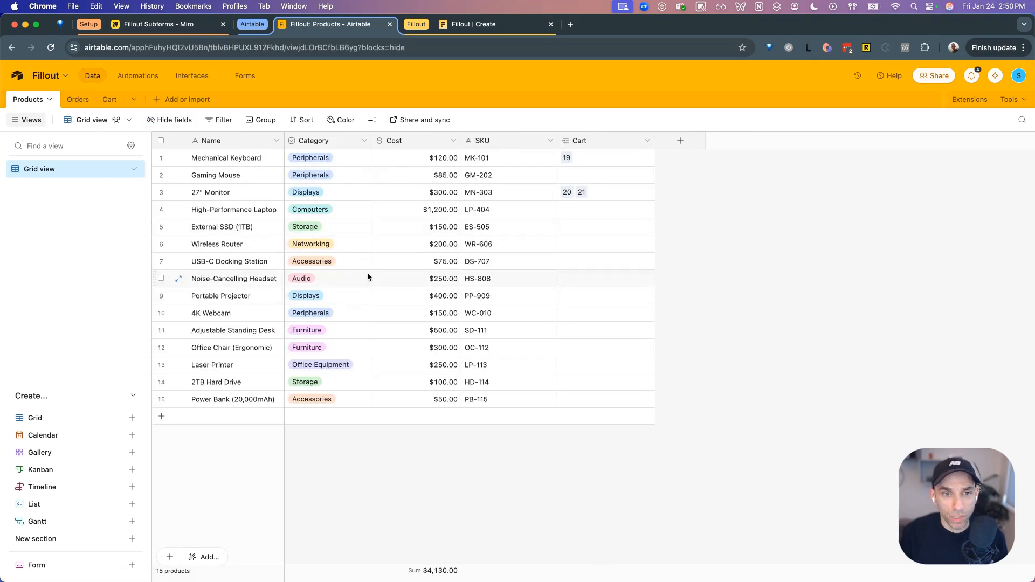
- Compare Orders against Products and check which items could link to ORDER-11
{"action": "left_click", "coordinate": [78, 101]}
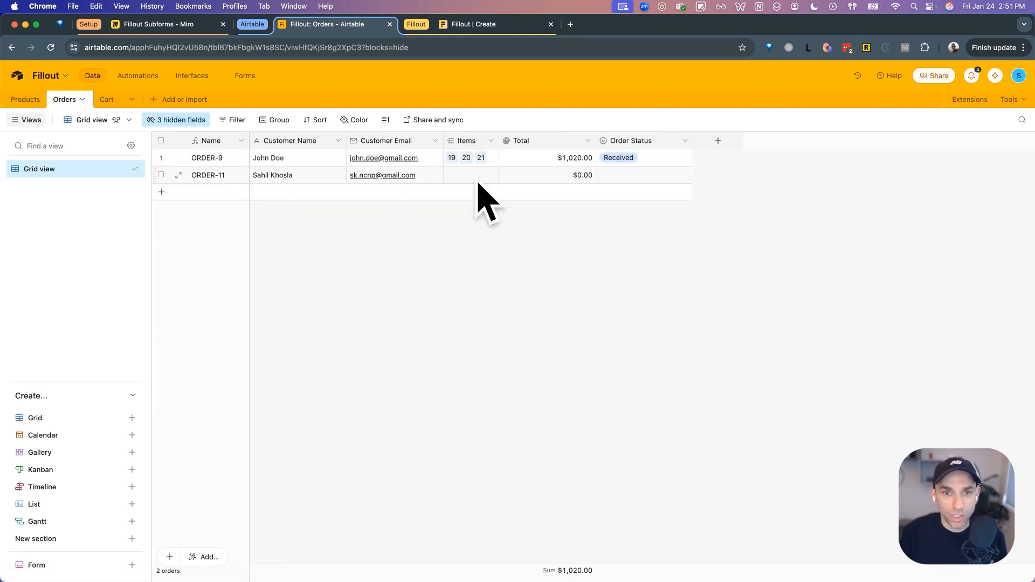
{"action": "left_click", "coordinate": [27, 99]}
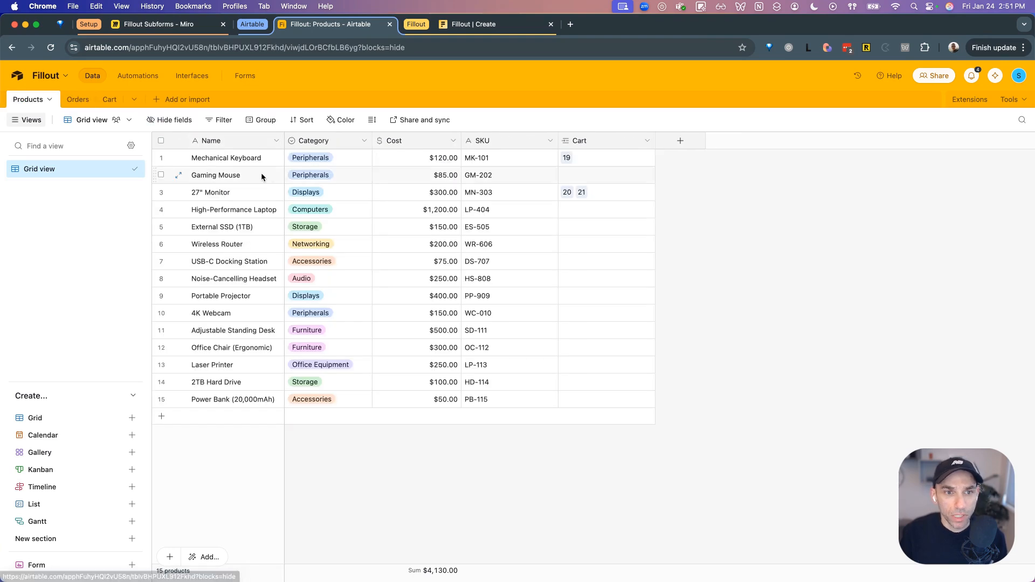
{"action": "left_click", "coordinate": [72, 103]}
{"action": "left_click", "coordinate": [453, 175]}
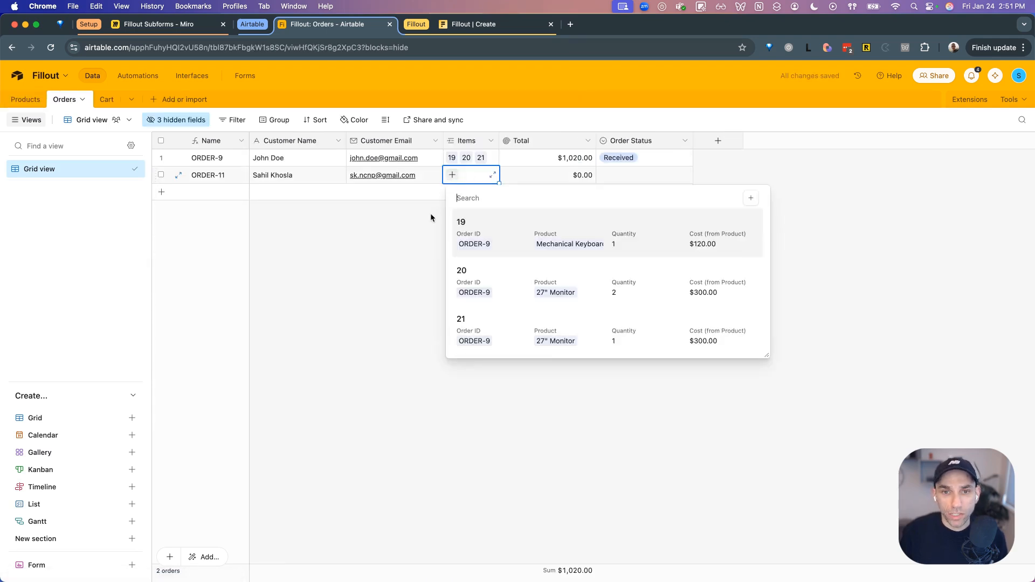
{"action": "key", "text": "Escape"}
{"action": "left_click", "coordinate": [26, 99]}
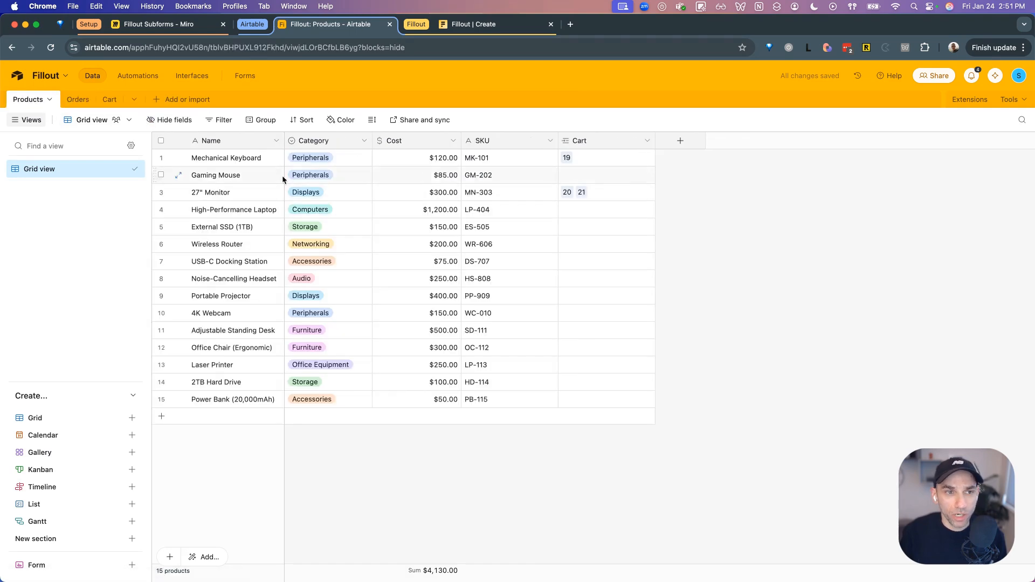
{"action": "left_click", "coordinate": [78, 99]}
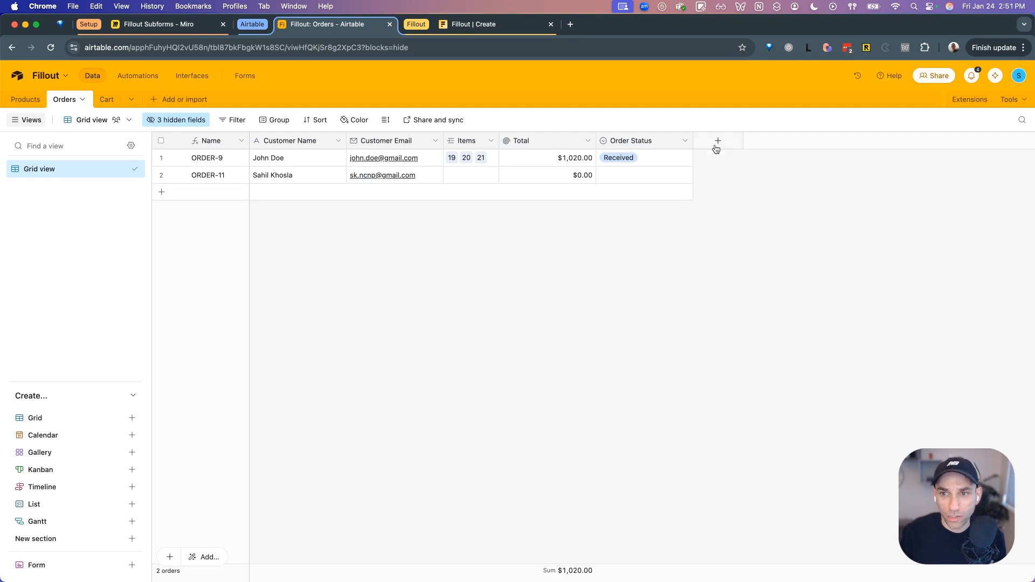
- Create a 'Products' field in Orders that links to the Products table
{"action": "left_click", "coordinate": [717, 142]}
{"action": "type", "text": "Produ"}
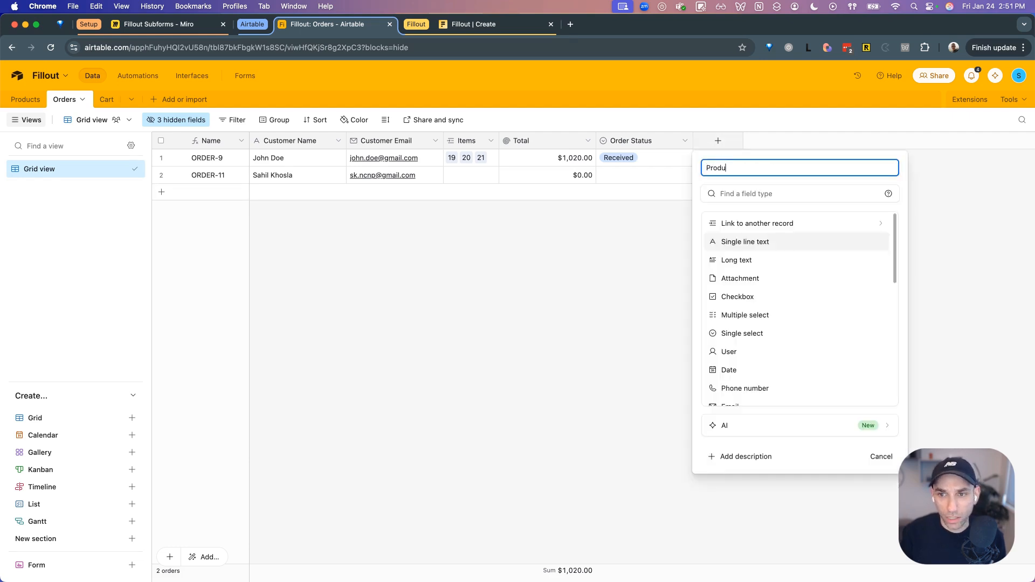
{"action": "type", "text": "cts"}
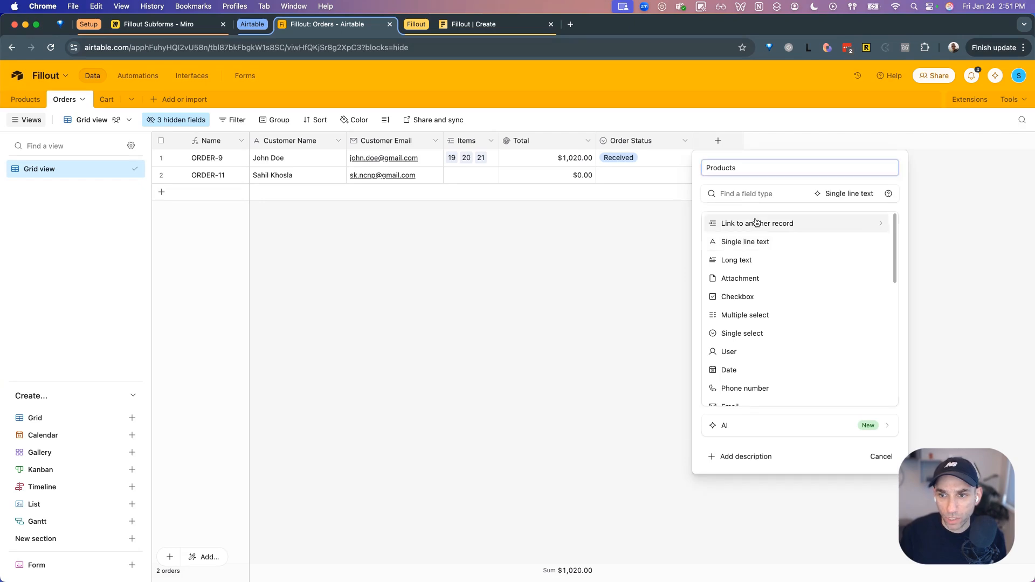
{"action": "left_click", "coordinate": [758, 222]}
{"action": "left_click", "coordinate": [756, 218]}
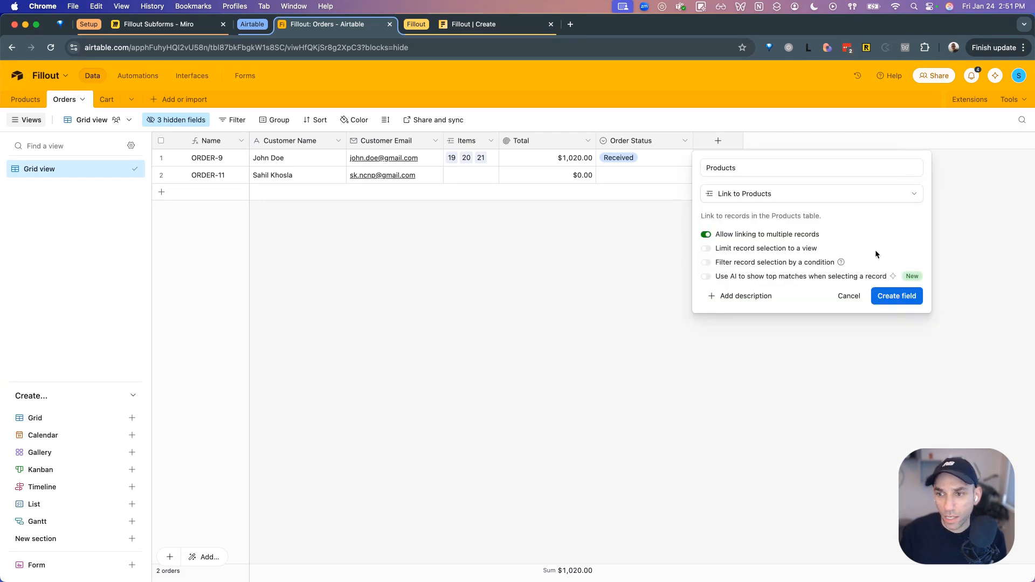
{"action": "left_click", "coordinate": [891, 301]}
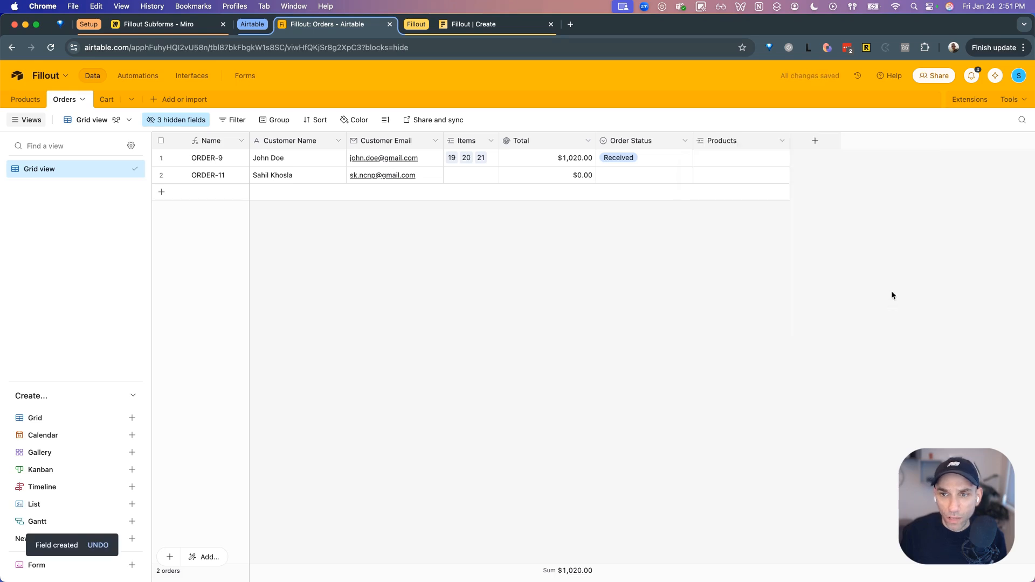
- Link Mechanical Keyboard and 27" Monitor to ORDER-11's Products cell
{"action": "left_click", "coordinate": [728, 171]}
{"action": "left_click", "coordinate": [702, 175]}
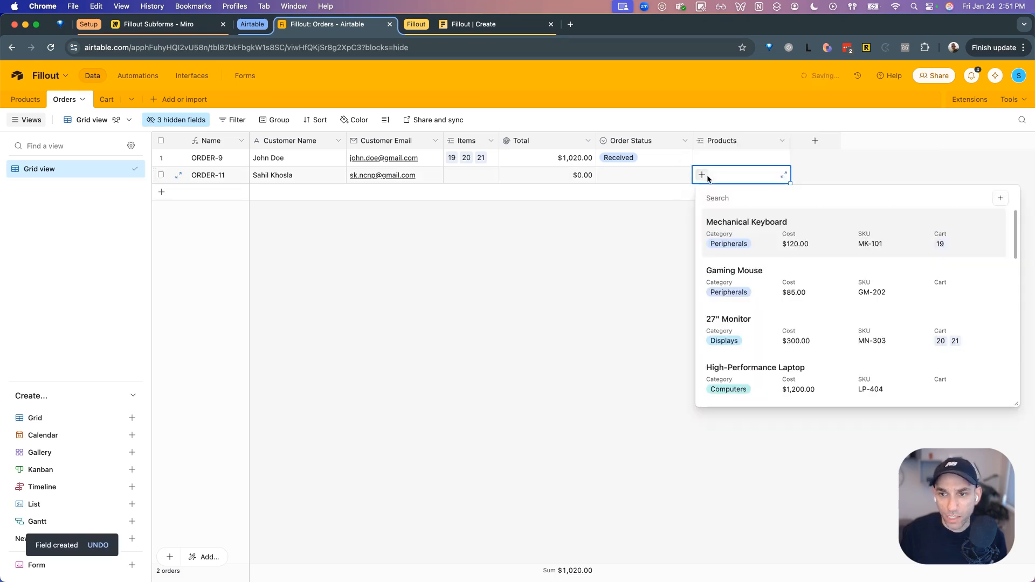
{"action": "left_click", "coordinate": [787, 237]}
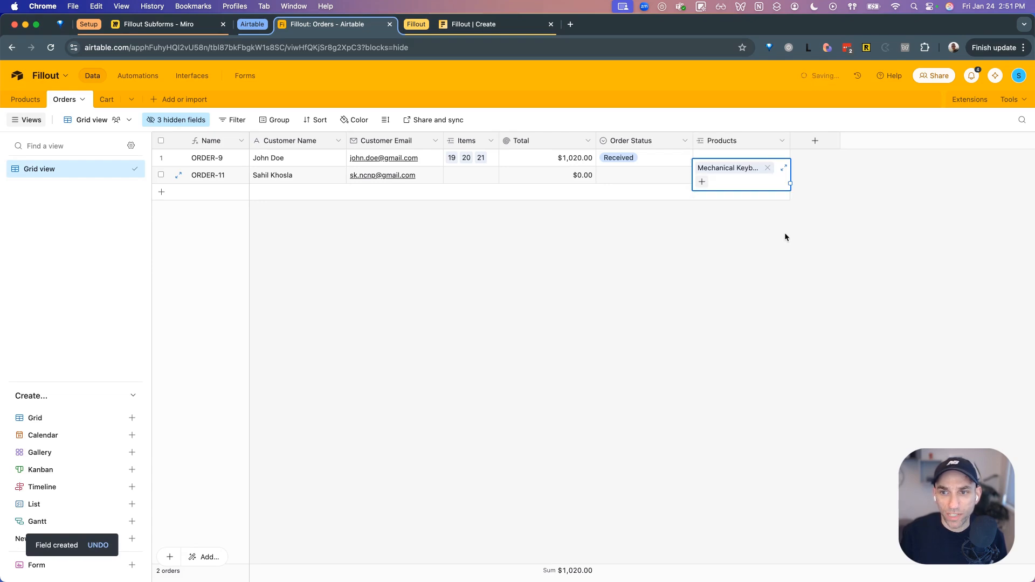
{"action": "left_click", "coordinate": [784, 233]}
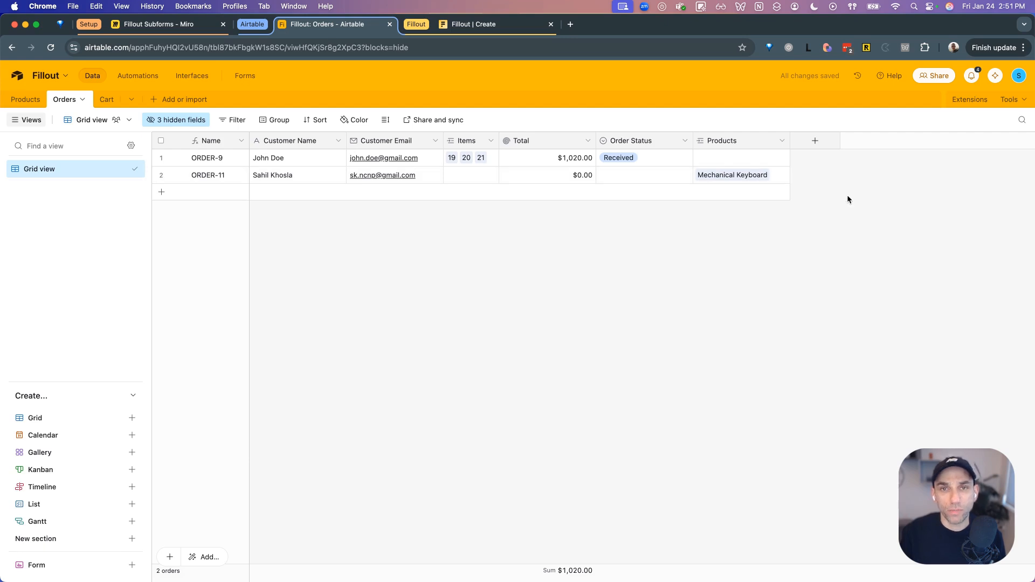
{"action": "left_click", "coordinate": [782, 177]}
{"action": "left_click", "coordinate": [703, 182]}
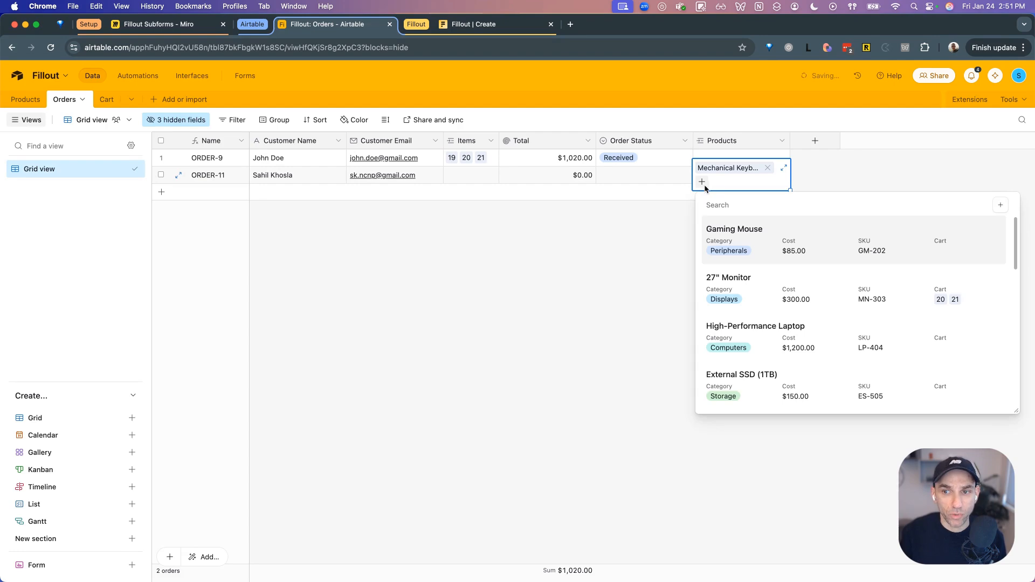
{"action": "left_click", "coordinate": [754, 275]}
{"action": "left_click", "coordinate": [779, 267]}
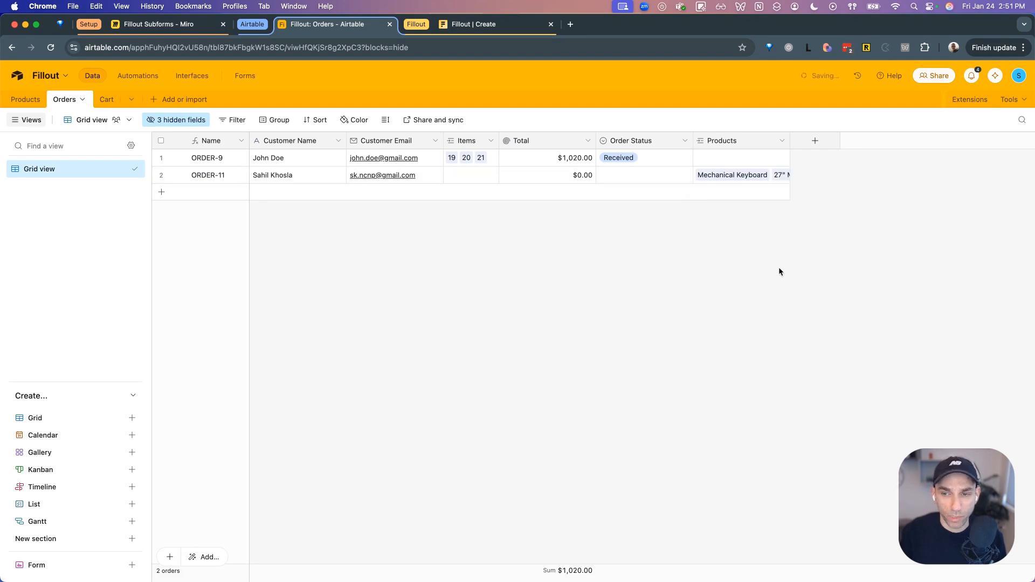
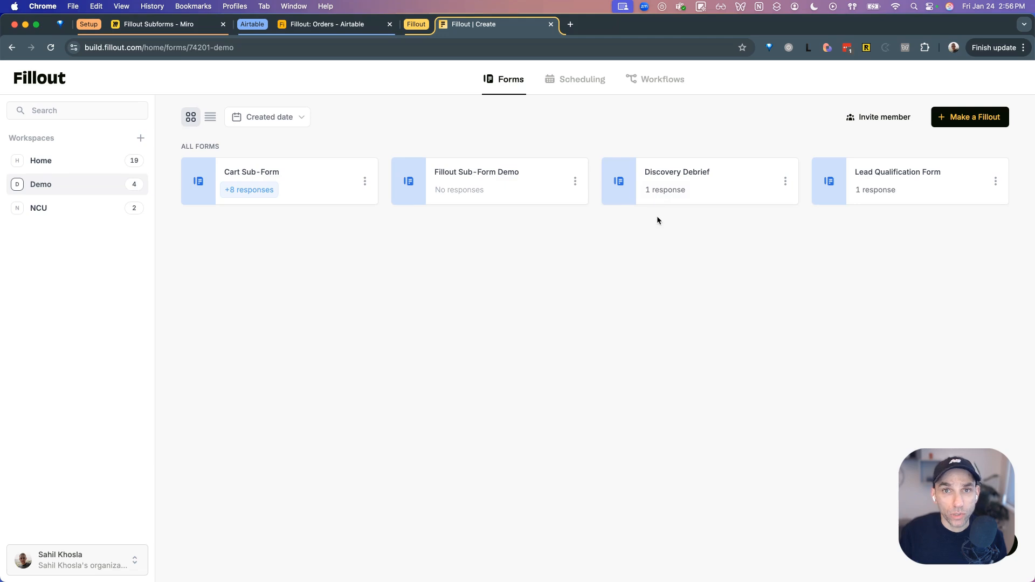
- Start a blank Fillout form with the Dark theme and name it 'Order Collection Form'
{"action": "left_click", "coordinate": [982, 118]}
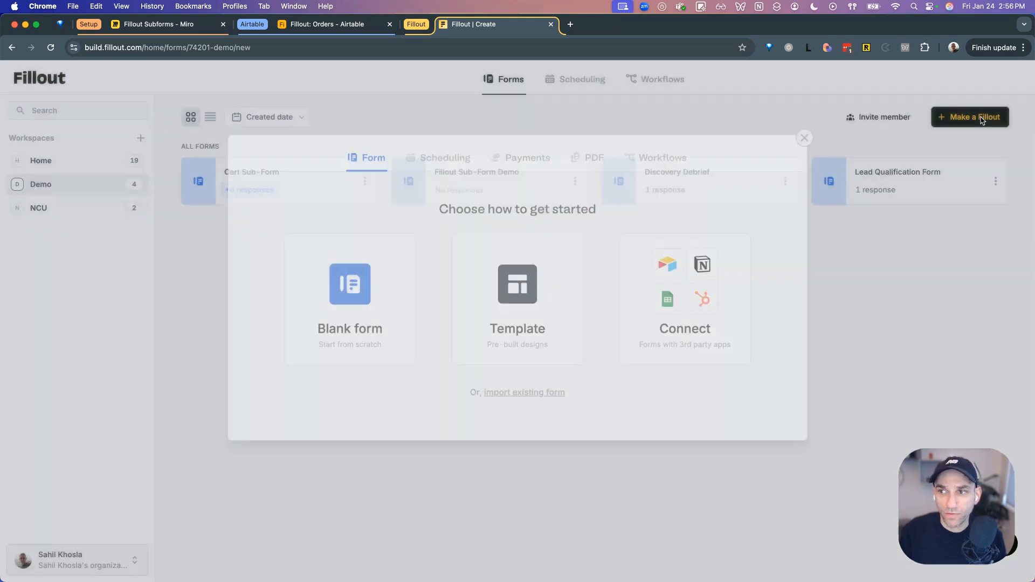
{"action": "left_click", "coordinate": [379, 307]}
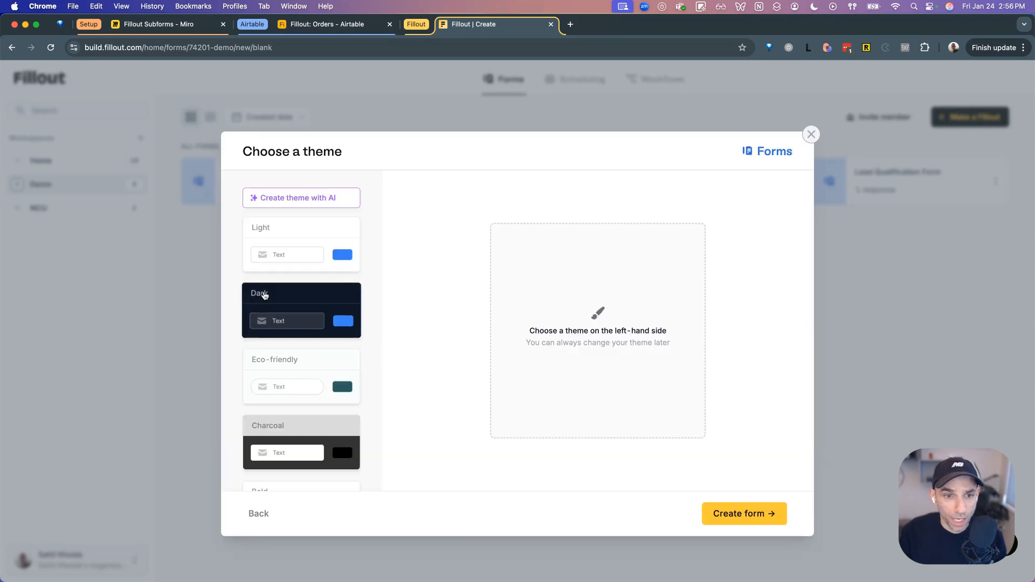
{"action": "left_click", "coordinate": [261, 294]}
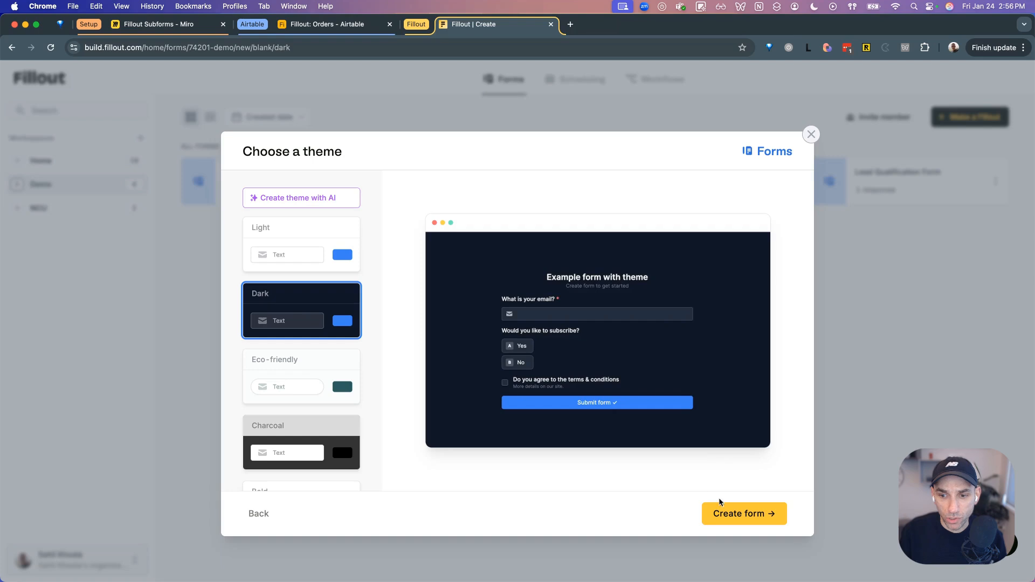
{"action": "left_click", "coordinate": [731, 519]}
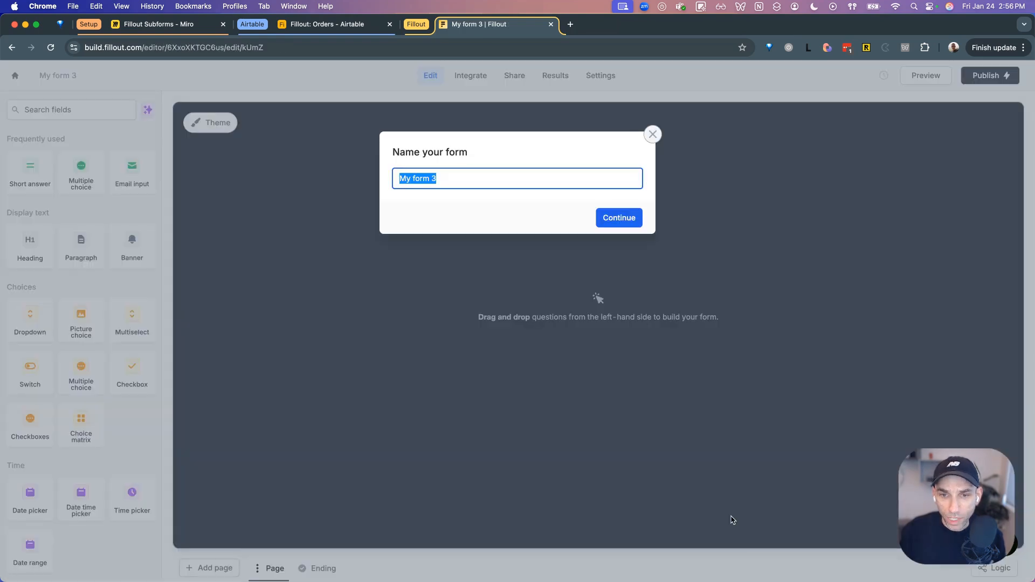
{"action": "type", "text": "Or"}
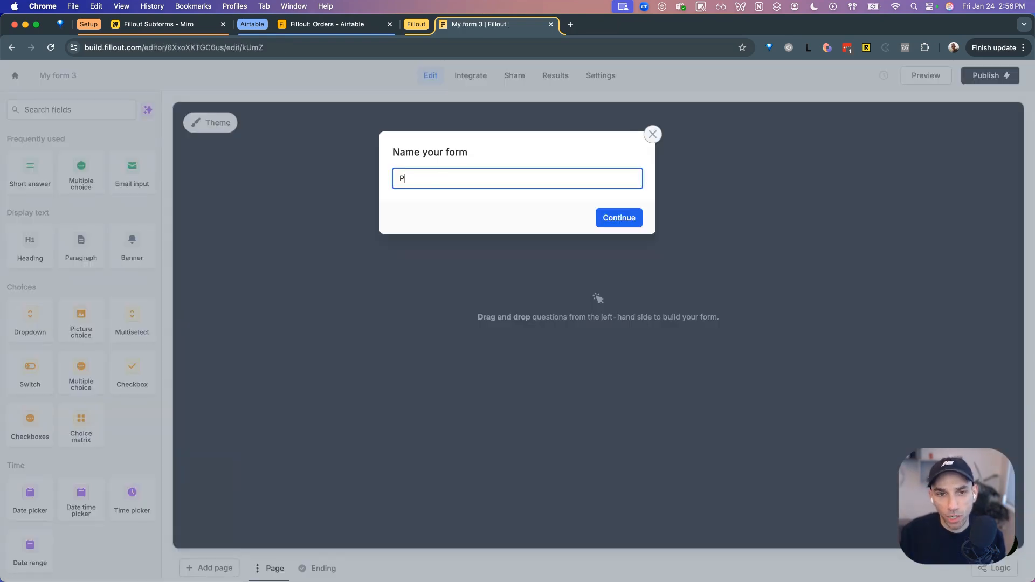
{"action": "type", "text": "der Co"}
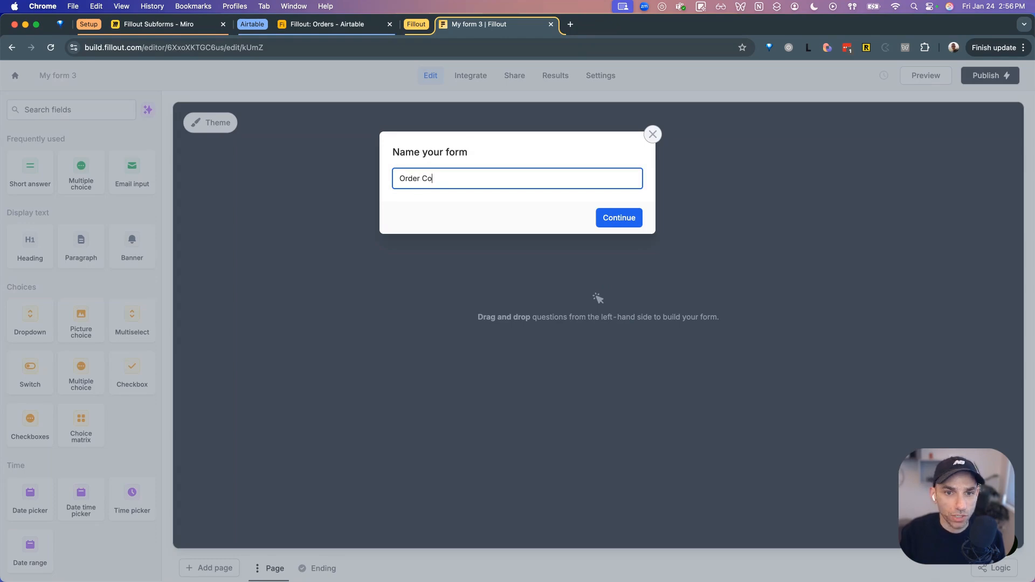
{"action": "type", "text": "llection Form"}
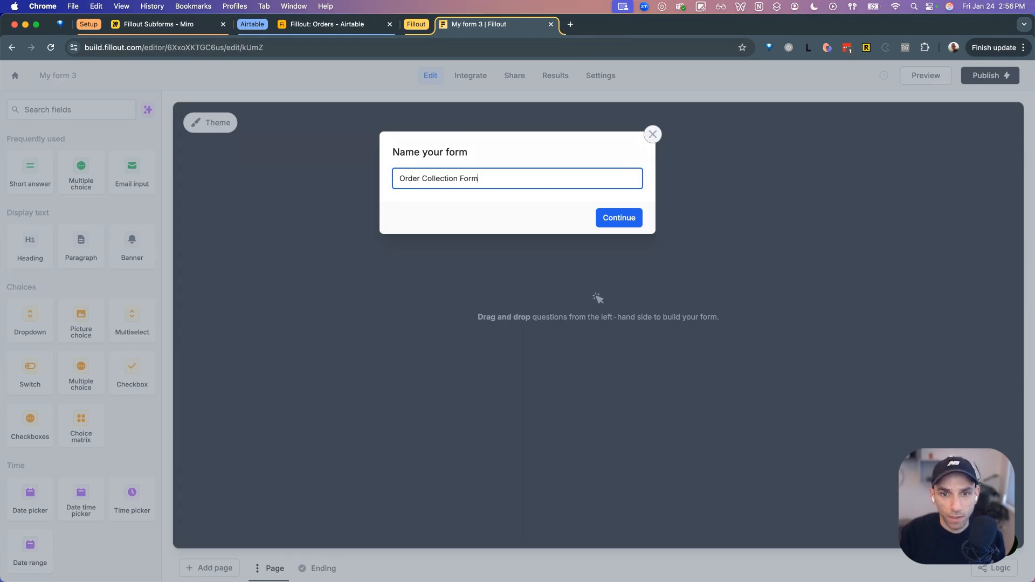
{"action": "left_click", "coordinate": [609, 217]}
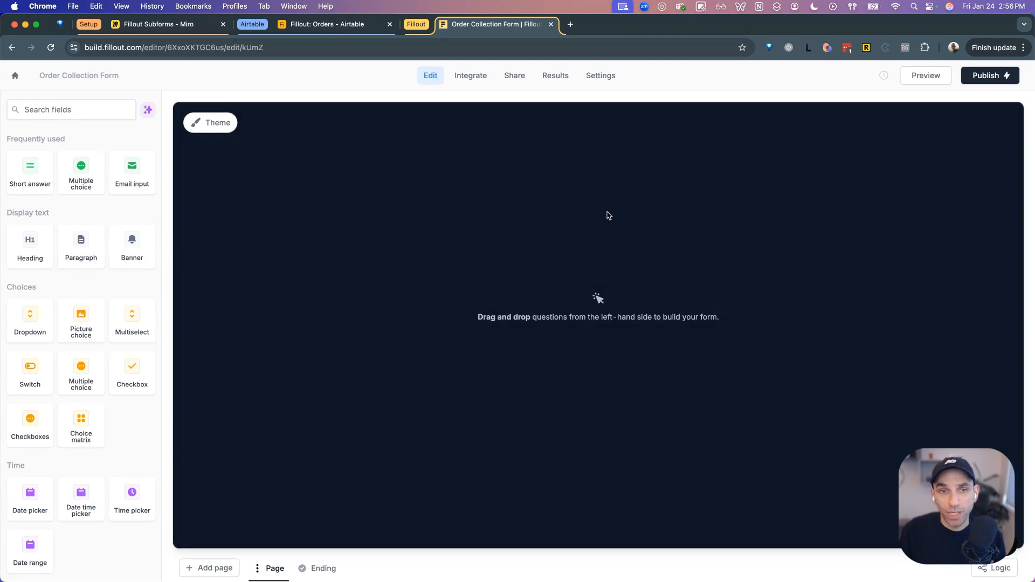
{"action": "left_click", "coordinate": [327, 24]}
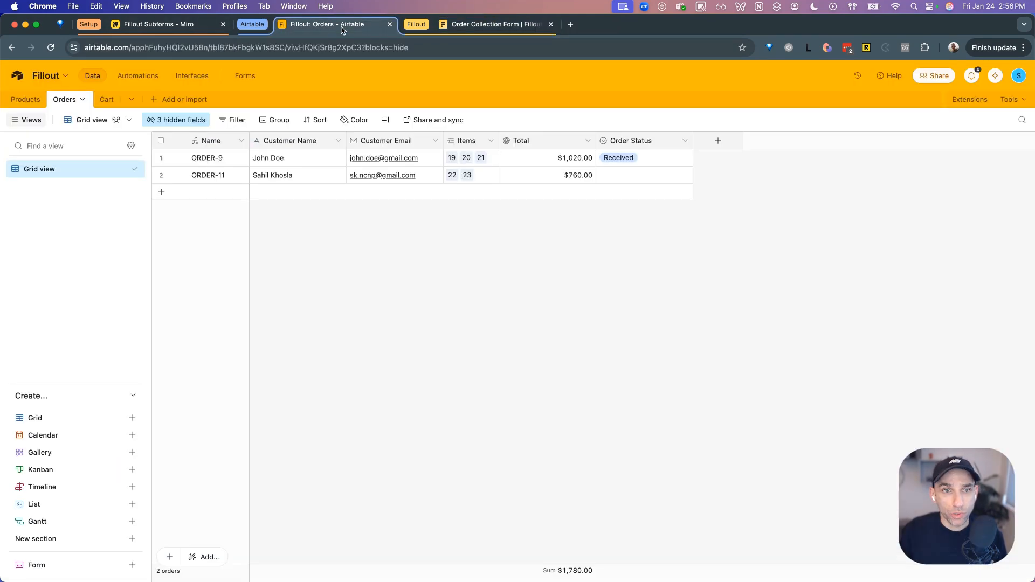
{"action": "left_click", "coordinate": [485, 24]}
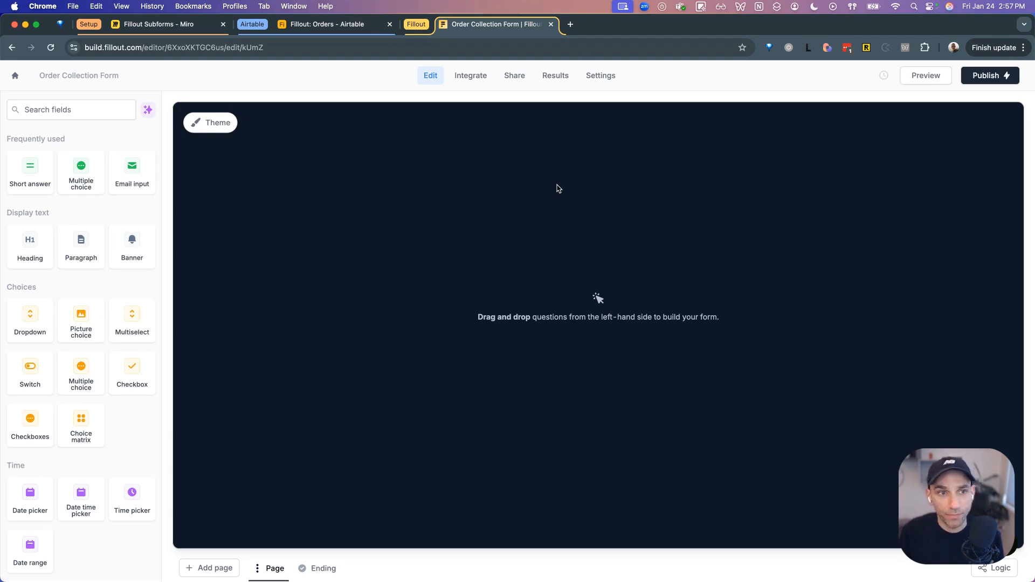
- Start an Airtable integration using the Airtable (All Bases) account, which returns an access warning
{"action": "left_click", "coordinate": [469, 83]}
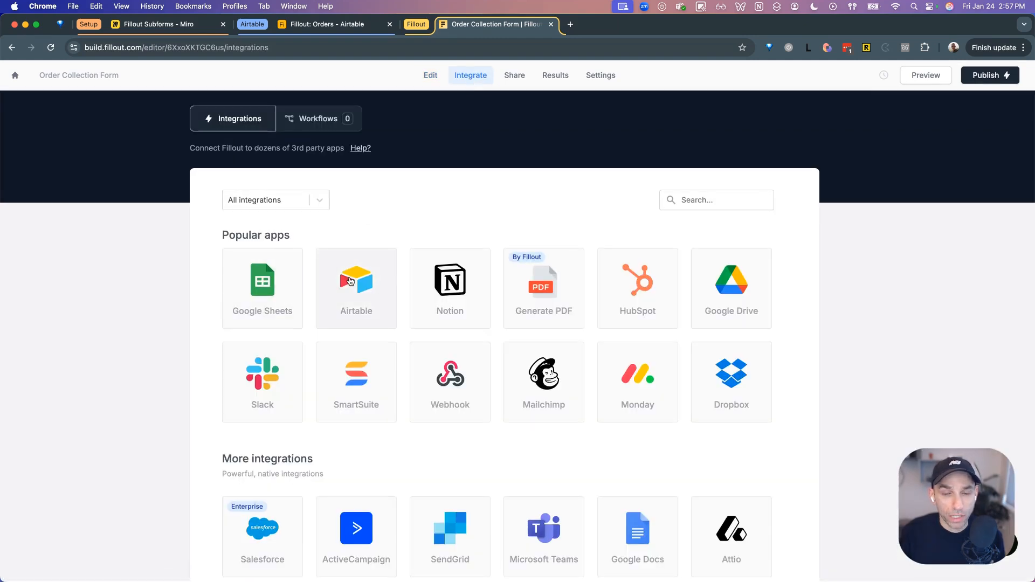
{"action": "scroll", "coordinate": [356, 281], "scroll_direction": "down", "scroll_amount": 1}
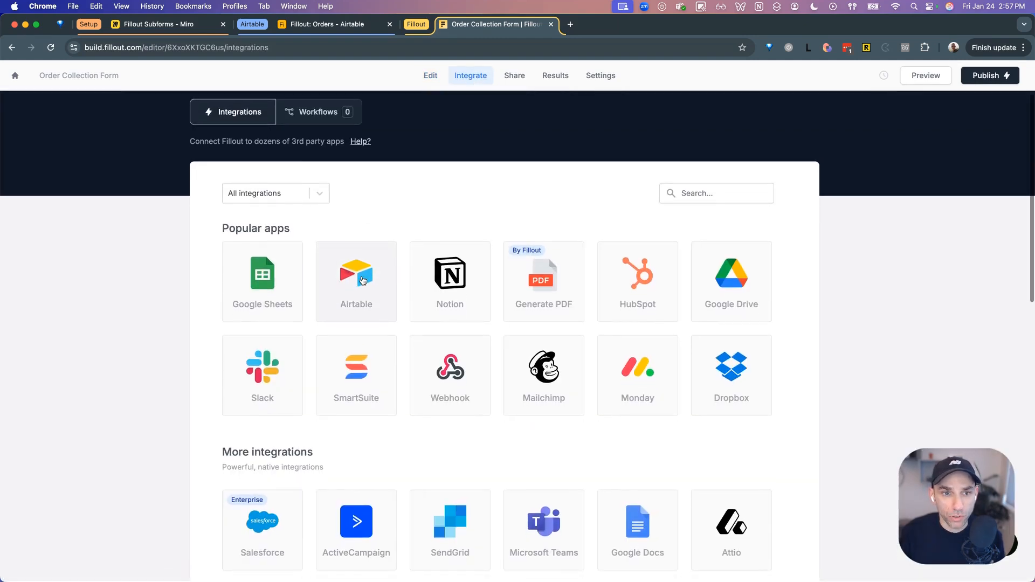
{"action": "left_click", "coordinate": [362, 280]}
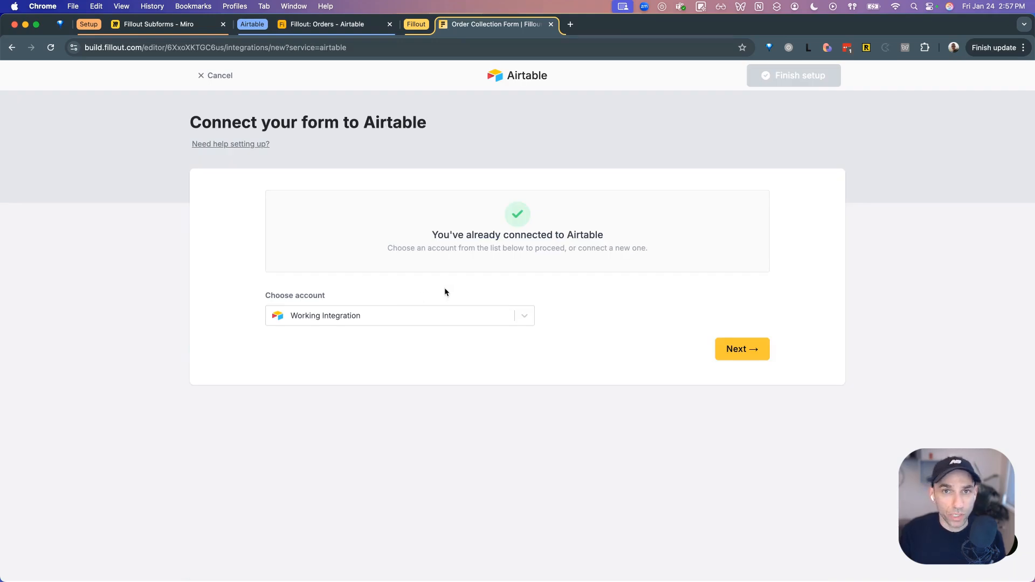
{"action": "left_click", "coordinate": [436, 316]}
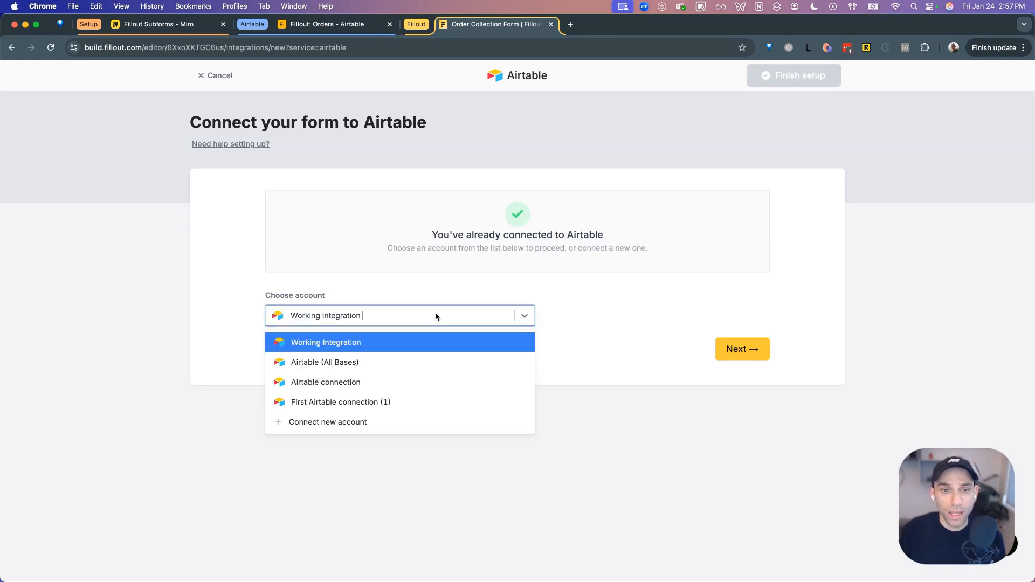
{"action": "left_click", "coordinate": [444, 365]}
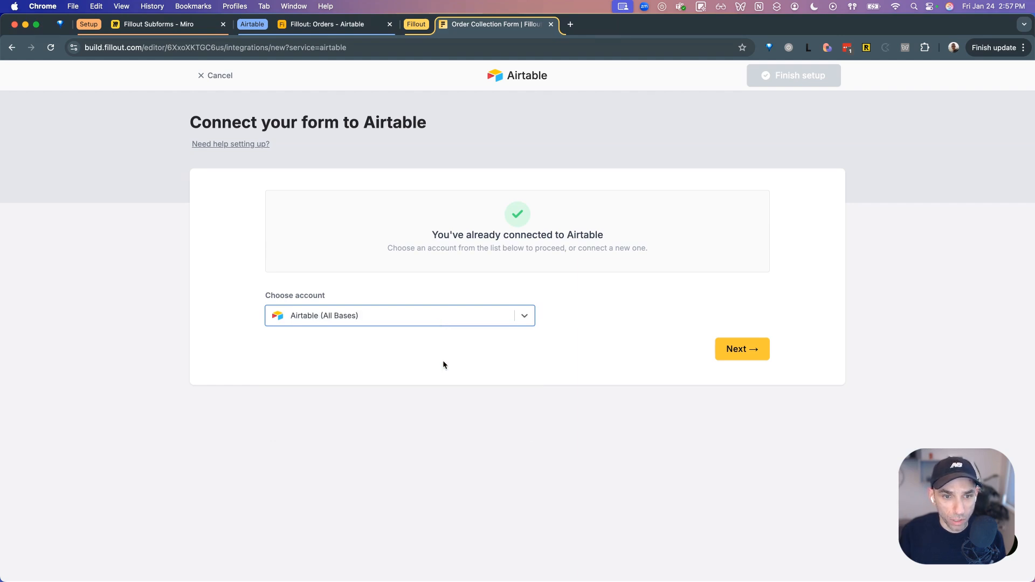
{"action": "left_click", "coordinate": [733, 351]}
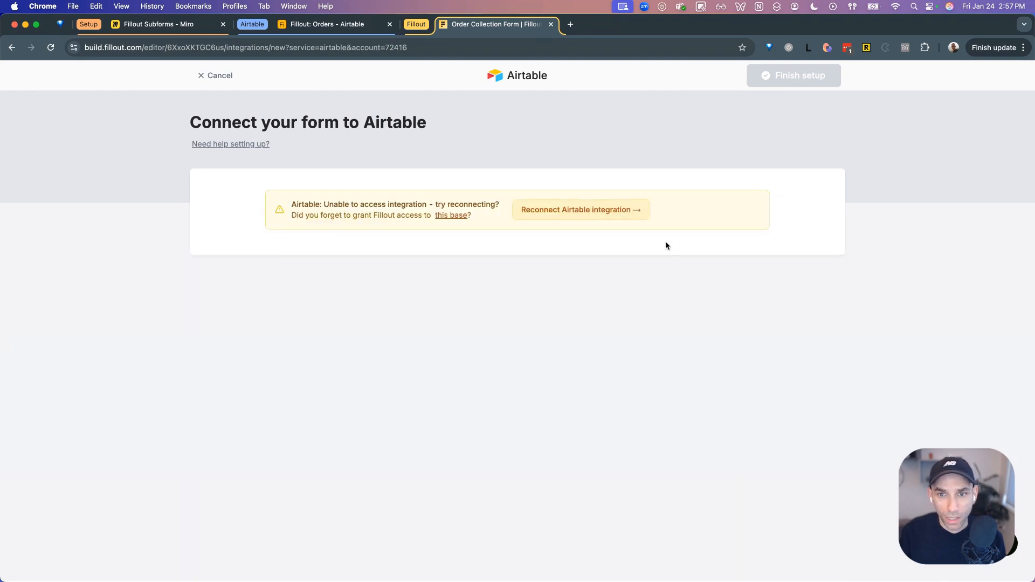
- Switch the Airtable connection to the Working Integration account and proceed to base selection
{"action": "left_click", "coordinate": [12, 47]}
{"action": "left_click", "coordinate": [408, 322]}
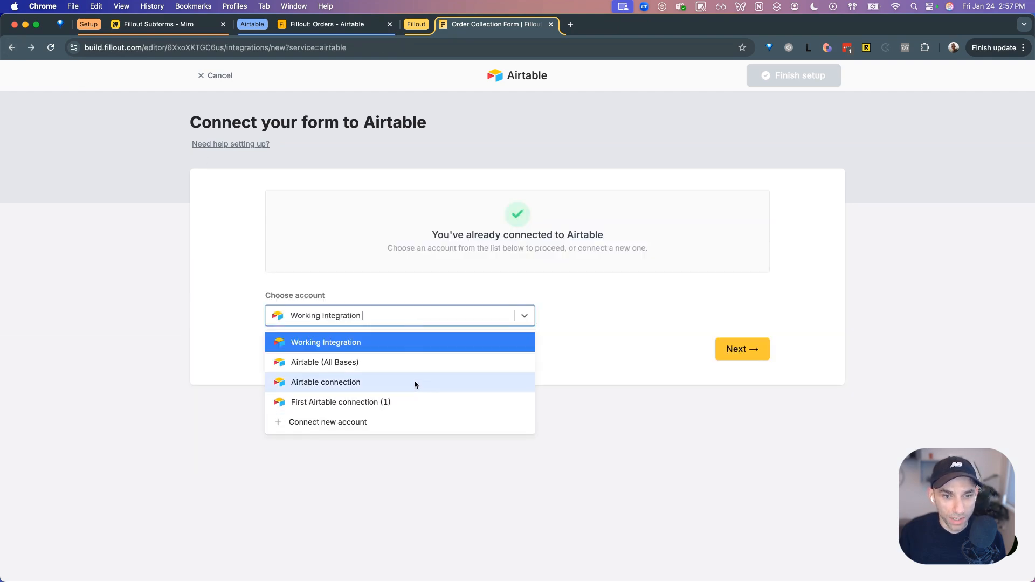
{"action": "left_click", "coordinate": [415, 344]}
{"action": "left_click", "coordinate": [743, 349]}
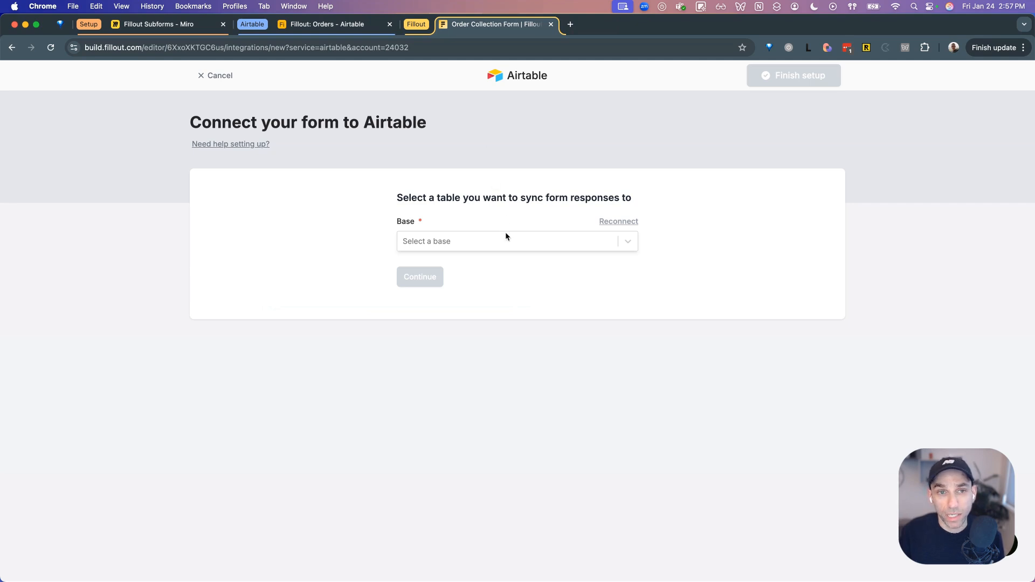
- Check the Airtable Orders table, then choose the Fillout base as the sync target
{"action": "left_click", "coordinate": [356, 25]}
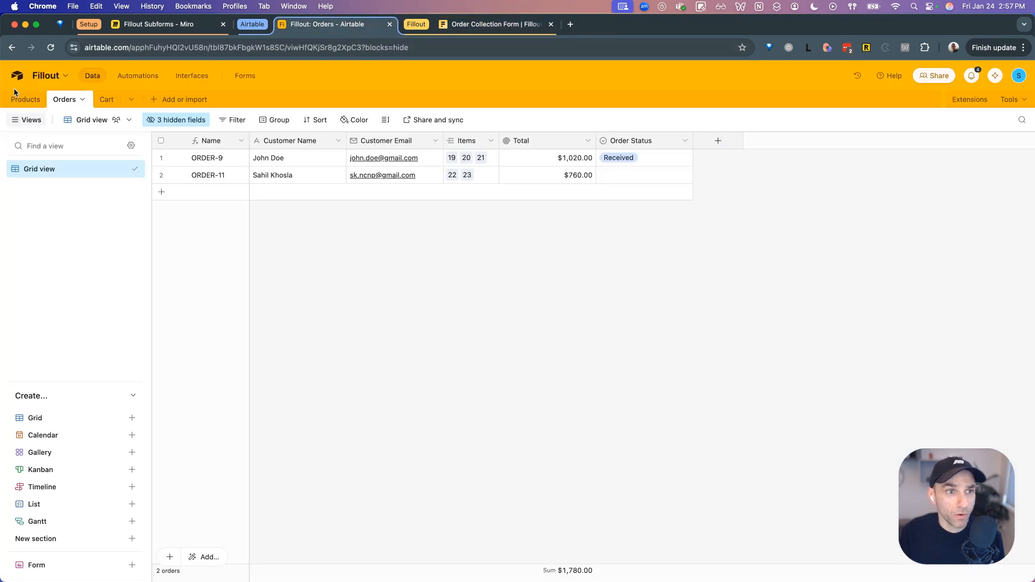
{"action": "left_click", "coordinate": [479, 27]}
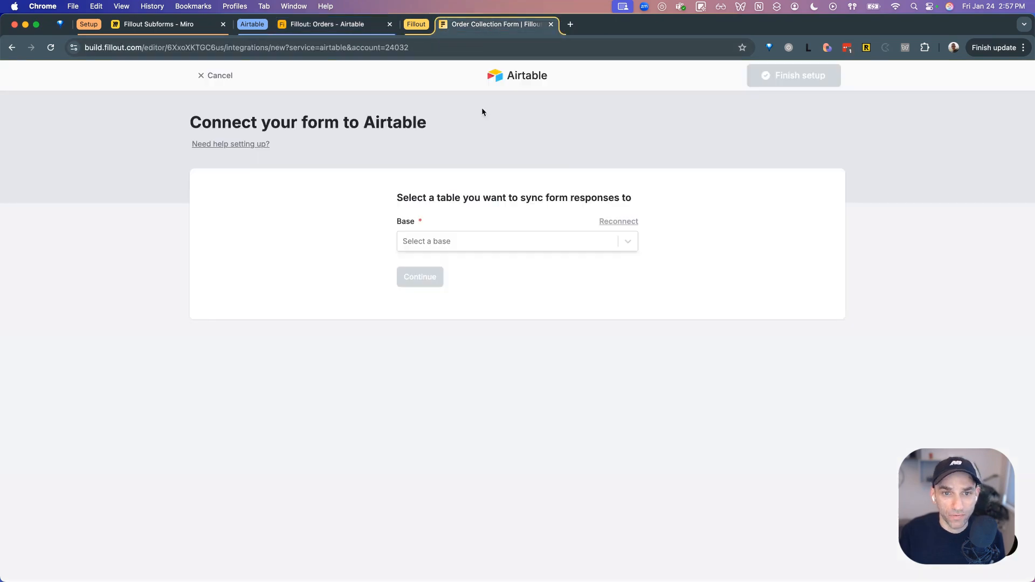
{"action": "left_click", "coordinate": [484, 237]}
{"action": "type", "text": "fillout"}
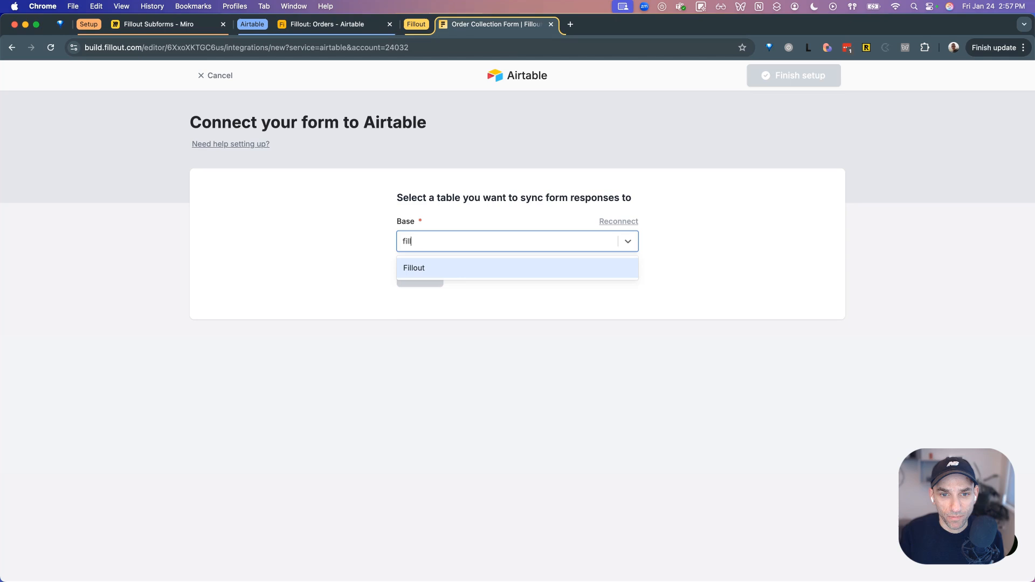
{"action": "left_click", "coordinate": [479, 268]}
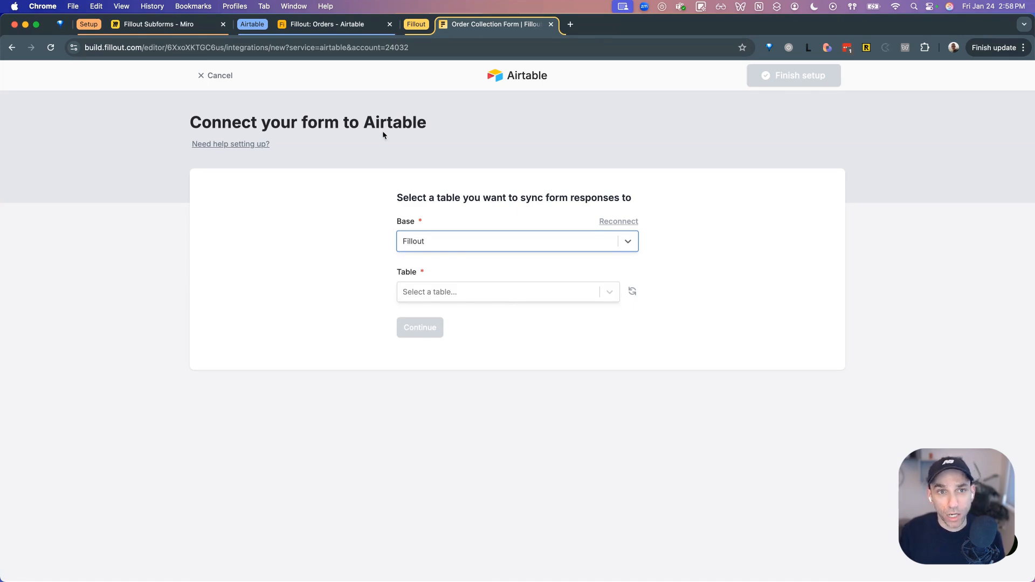
{"action": "left_click", "coordinate": [163, 27]}
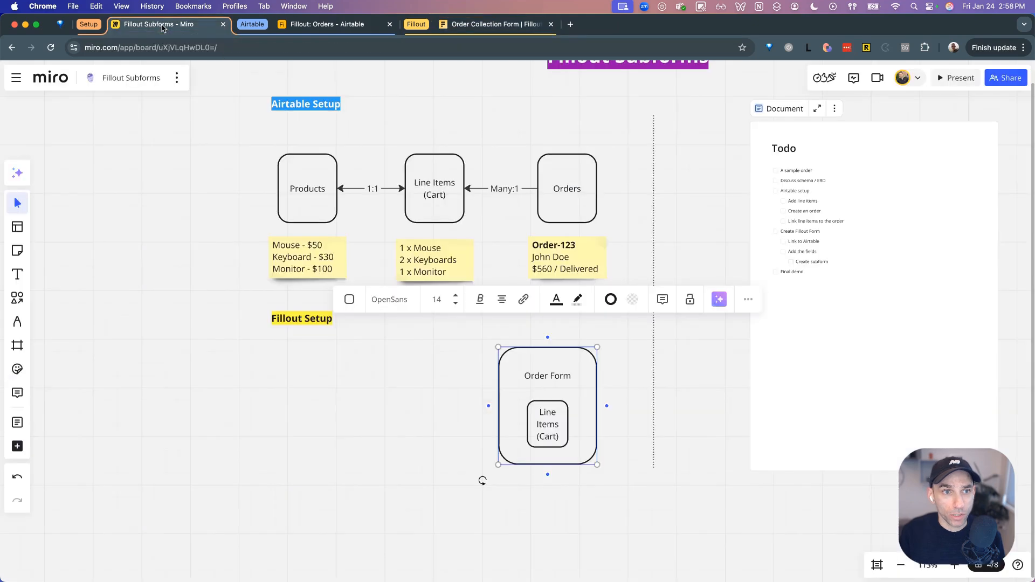
- Bold the 'Order Form' label in the Miro Fillout Setup diagram
{"action": "left_click", "coordinate": [385, 380]}
{"action": "left_click", "coordinate": [548, 372]}
{"action": "left_click", "coordinate": [552, 375]}
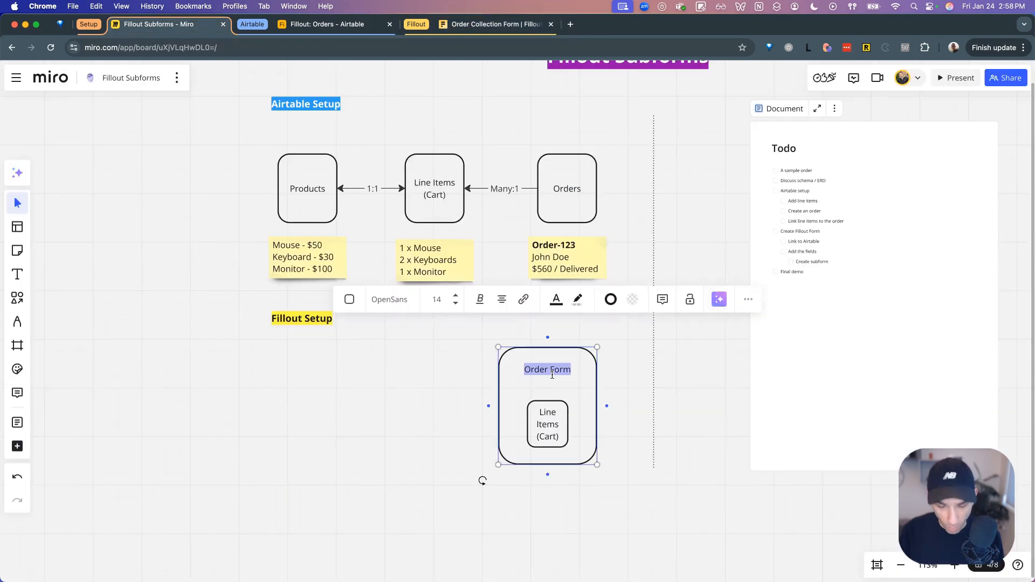
{"action": "key", "text": "cmd+b"}
{"action": "left_click", "coordinate": [610, 430]}
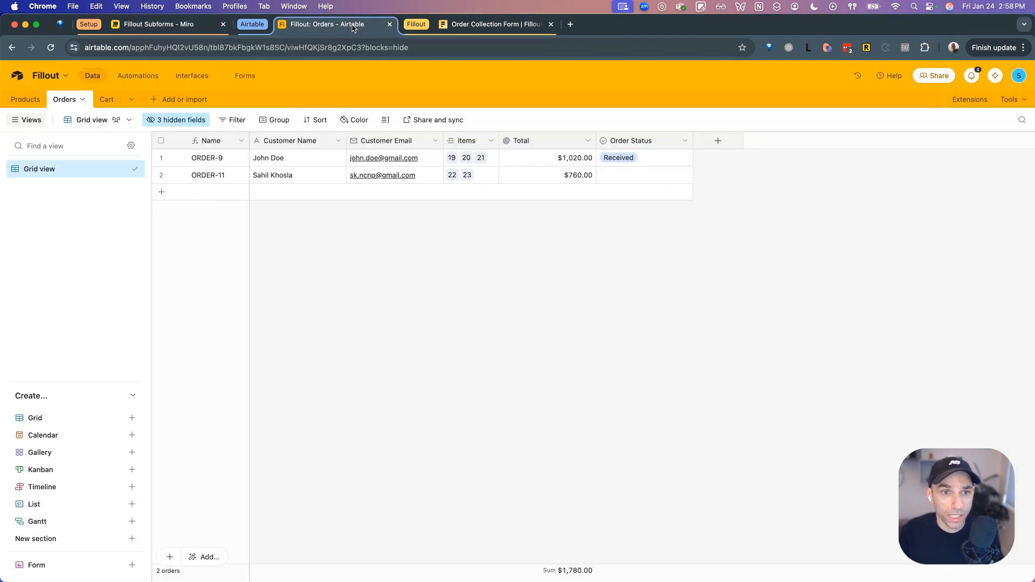
- Send form responses to the Airtable Orders table, finish setup, and return to the form editor
{"action": "left_click", "coordinate": [353, 27]}
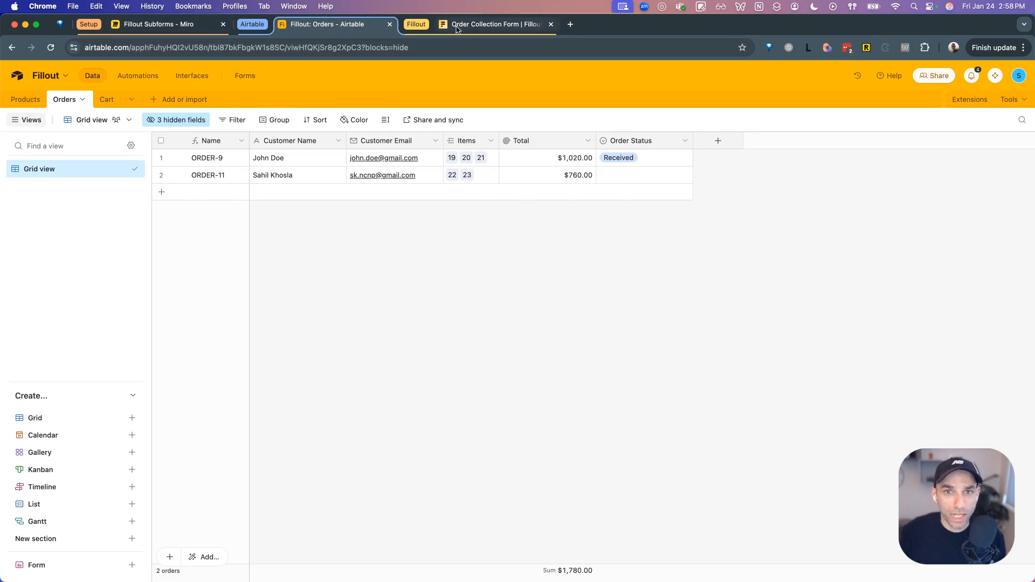
{"action": "left_click", "coordinate": [493, 24]}
{"action": "left_click", "coordinate": [497, 292]}
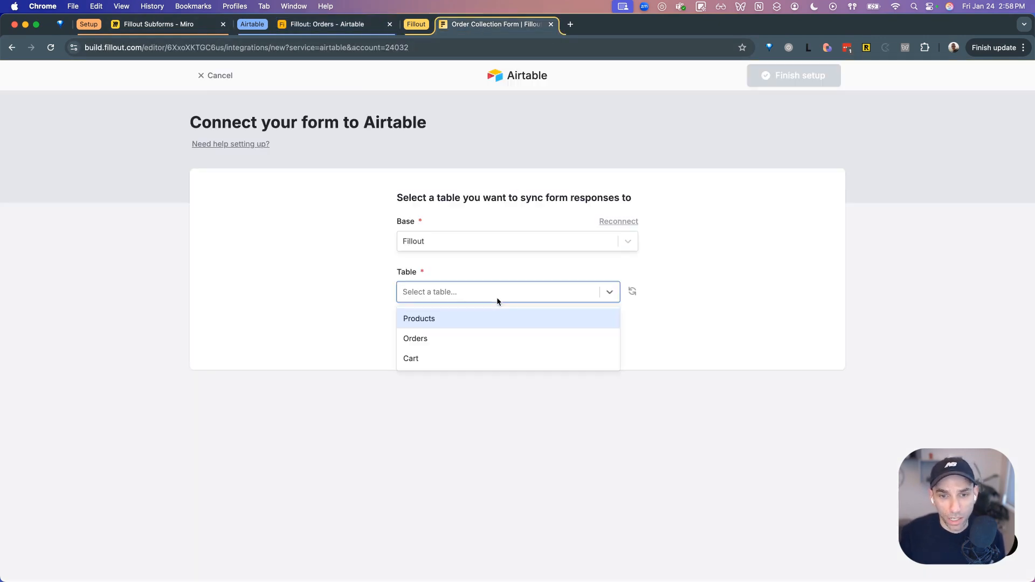
{"action": "left_click", "coordinate": [491, 338]}
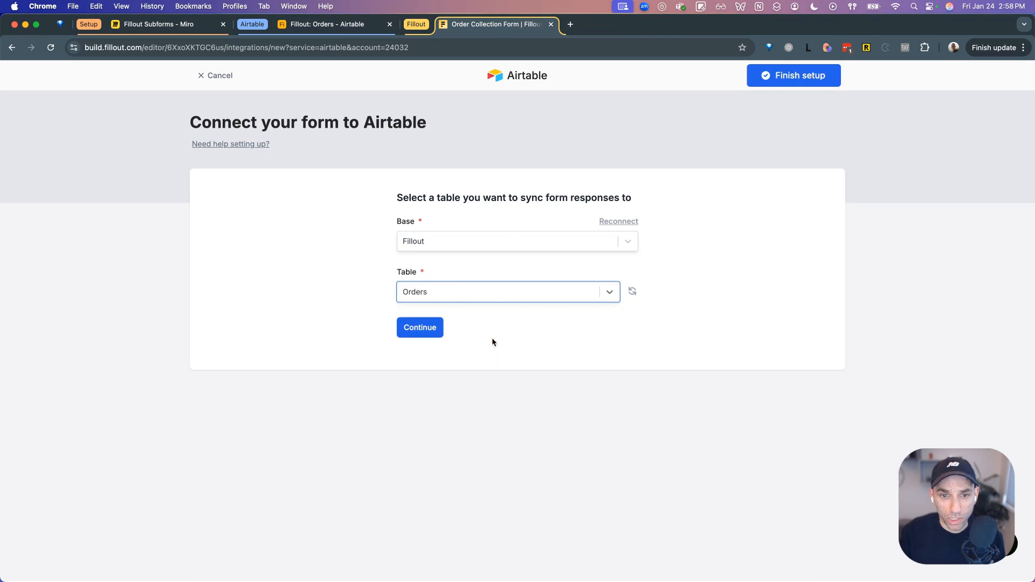
{"action": "left_click", "coordinate": [438, 330]}
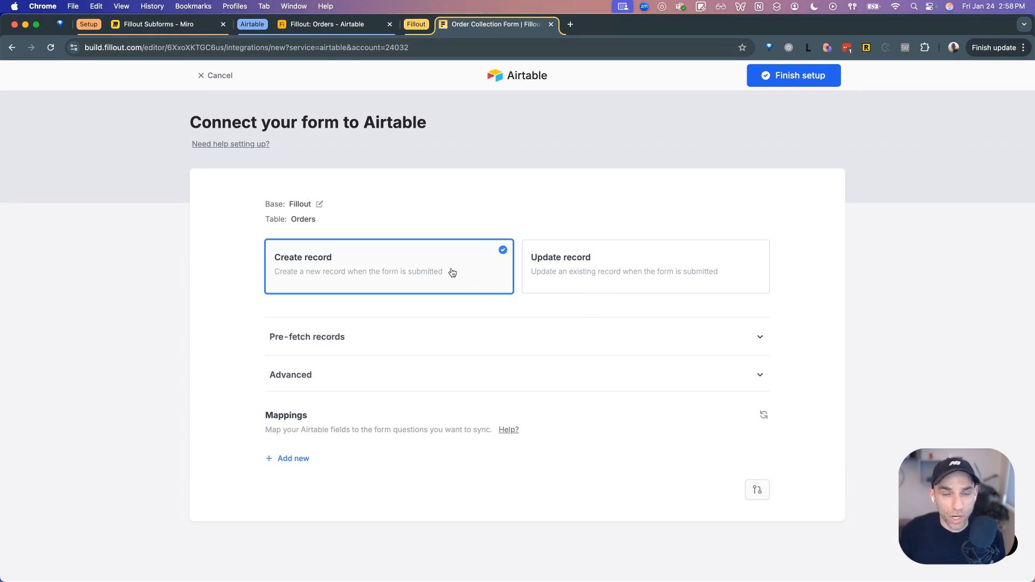
{"action": "left_click", "coordinate": [795, 86]}
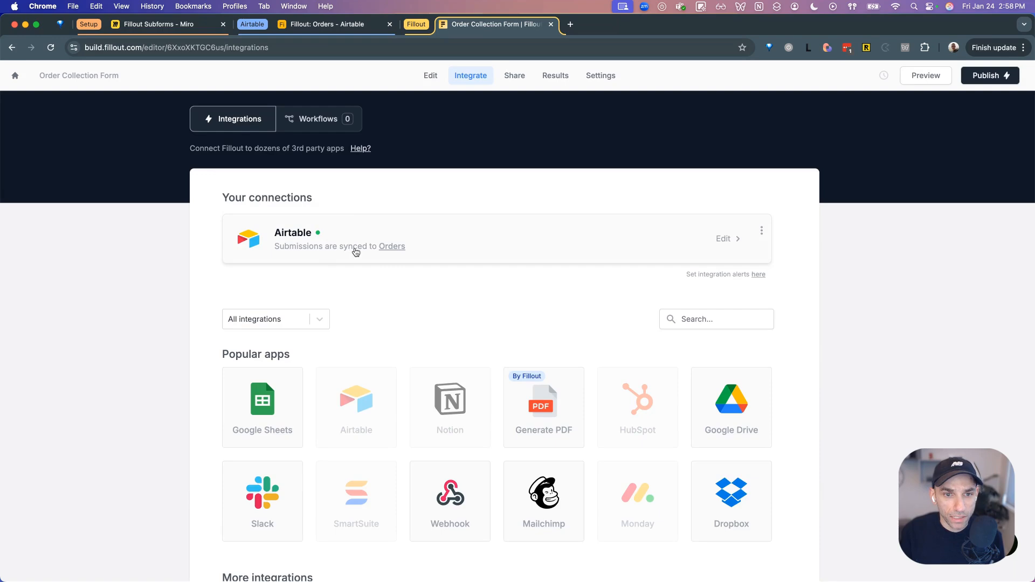
{"action": "left_click", "coordinate": [426, 75]}
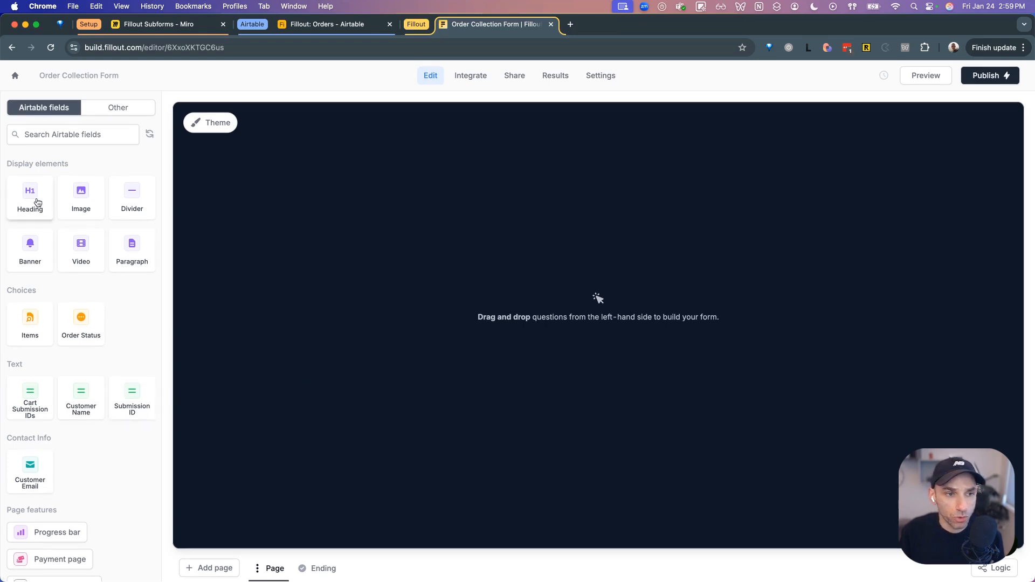
- Add an 'Order Collection Form' heading above the Submit button, glancing at Miro and Airtable
{"action": "left_click_drag", "start_coordinate": [38, 202], "coordinate": [594, 297]}
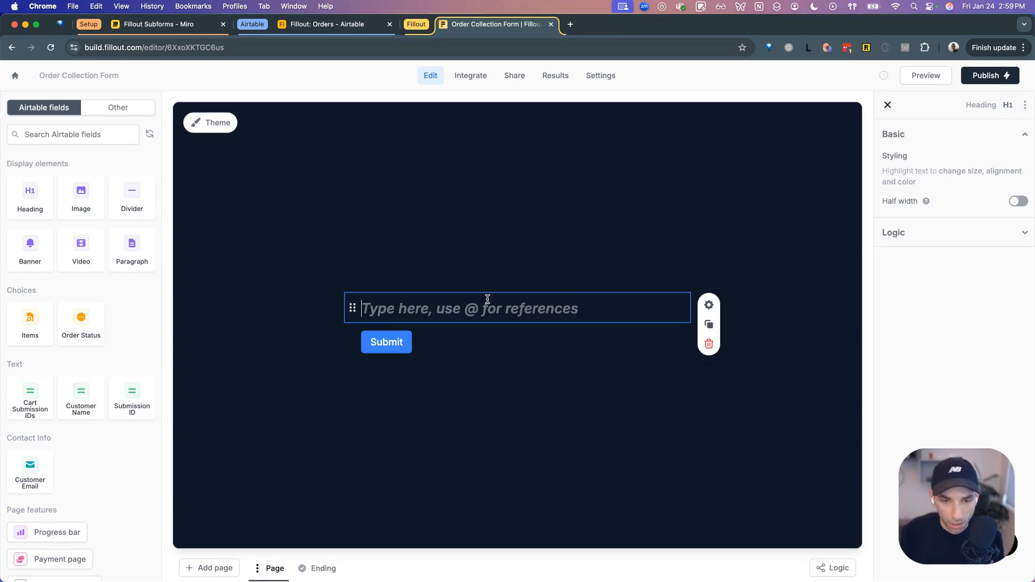
{"action": "type", "text": "Order Collectio"}
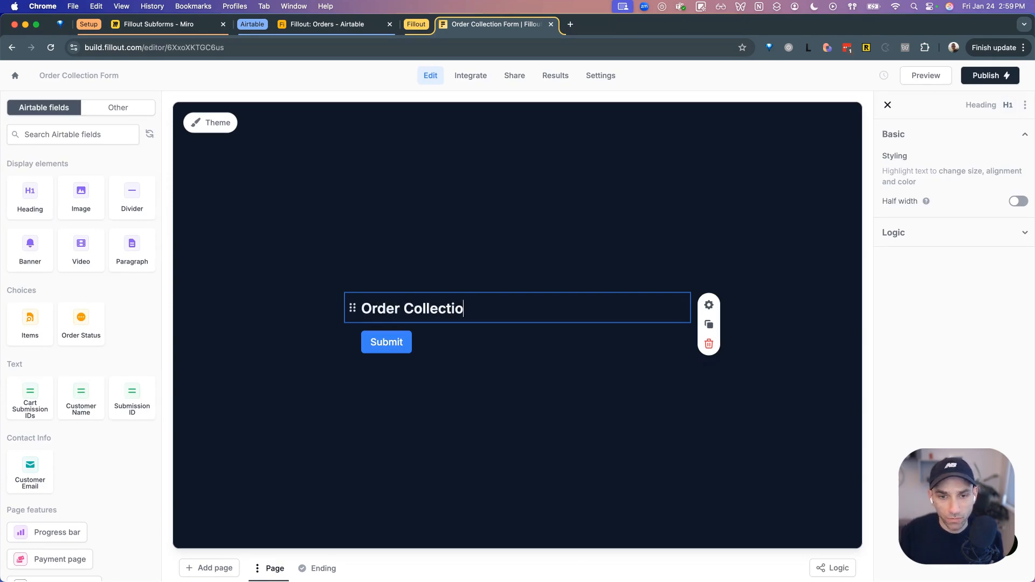
{"action": "type", "text": "n Form"}
{"action": "left_click", "coordinate": [515, 406]}
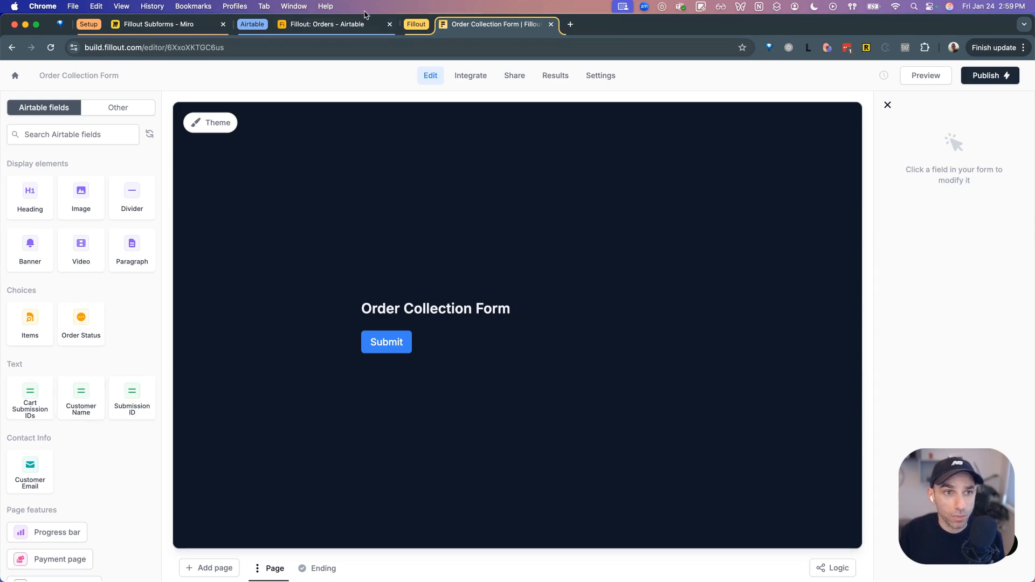
{"action": "left_click", "coordinate": [175, 26]}
{"action": "left_click", "coordinate": [318, 24]}
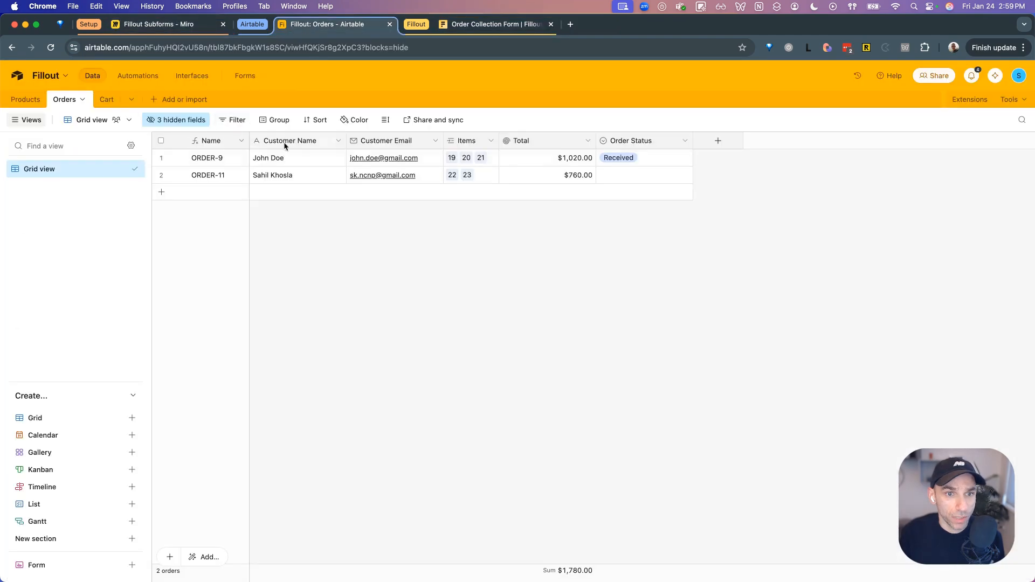
{"action": "left_click", "coordinate": [517, 25]}
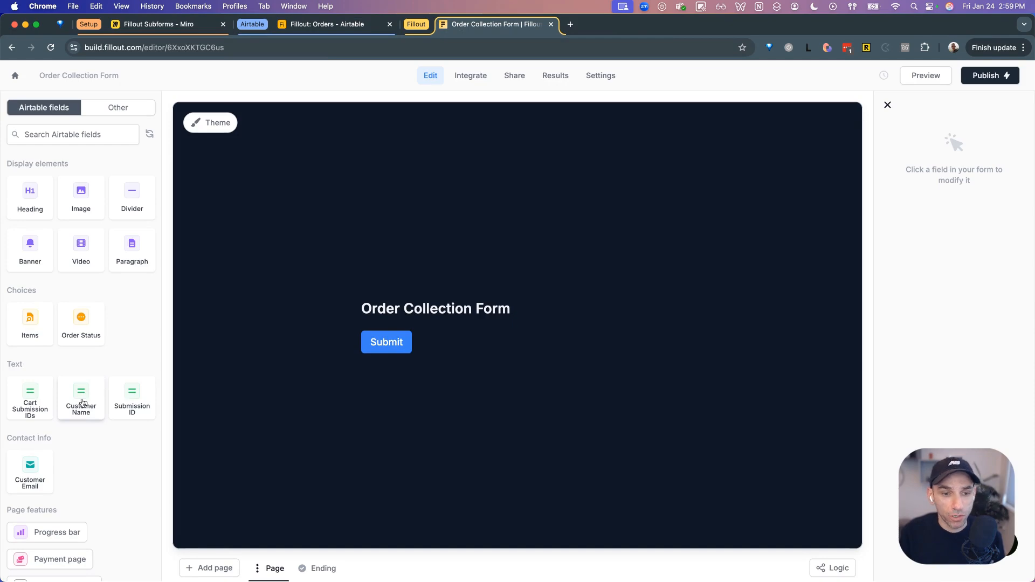
- Add Customer Name and Customer Email from the Airtable fields, both set to Required
{"action": "left_click_drag", "start_coordinate": [83, 402], "coordinate": [372, 345]}
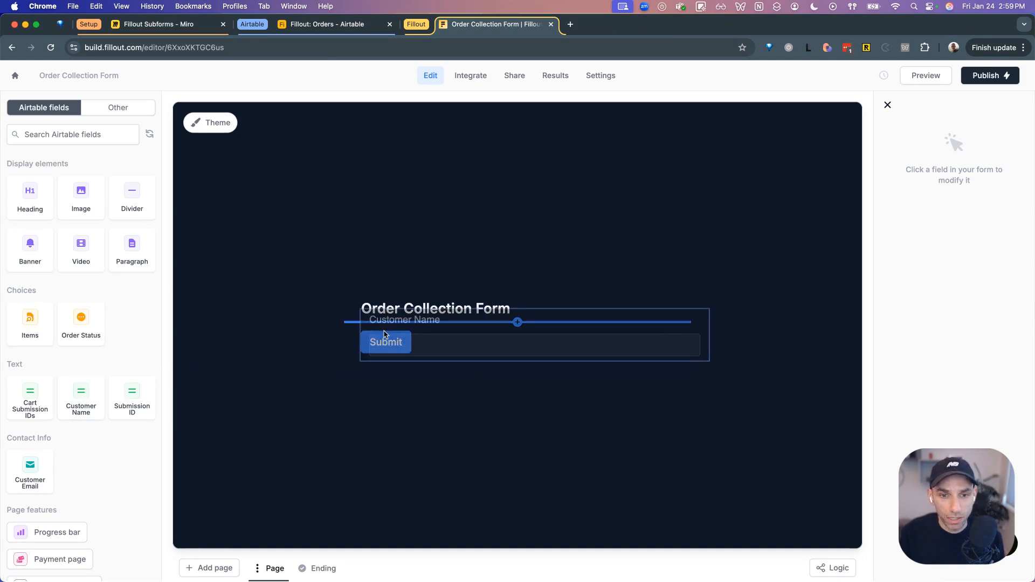
{"action": "left_click", "coordinate": [489, 416]}
{"action": "left_click", "coordinate": [471, 309]}
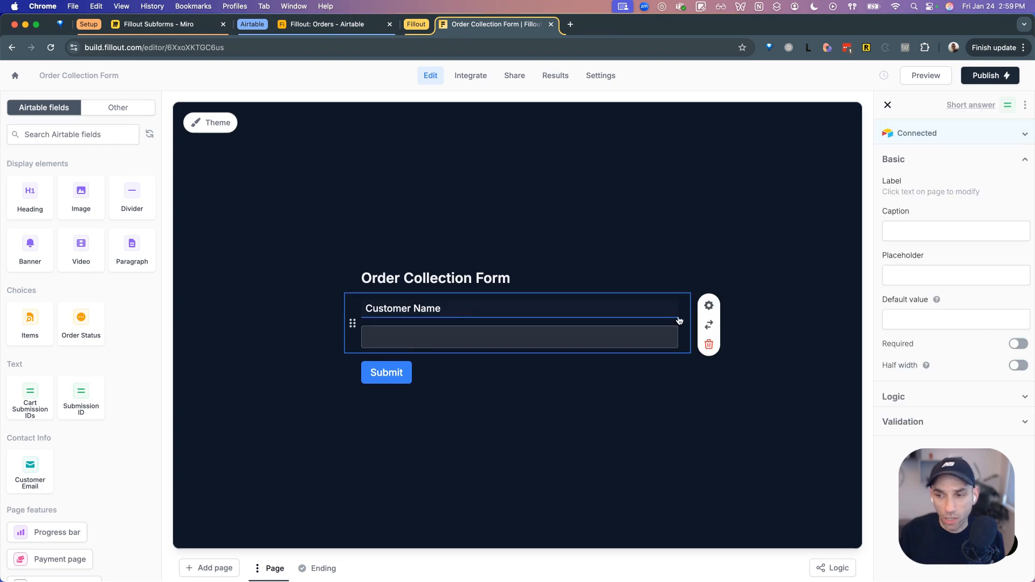
{"action": "left_click", "coordinate": [1019, 345]}
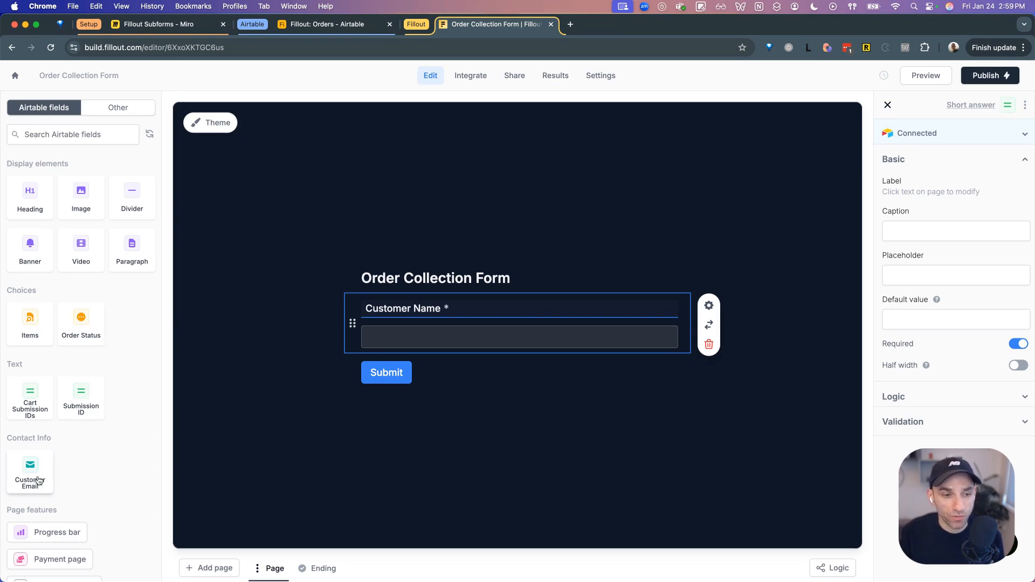
{"action": "left_click_drag", "start_coordinate": [33, 478], "coordinate": [383, 371]}
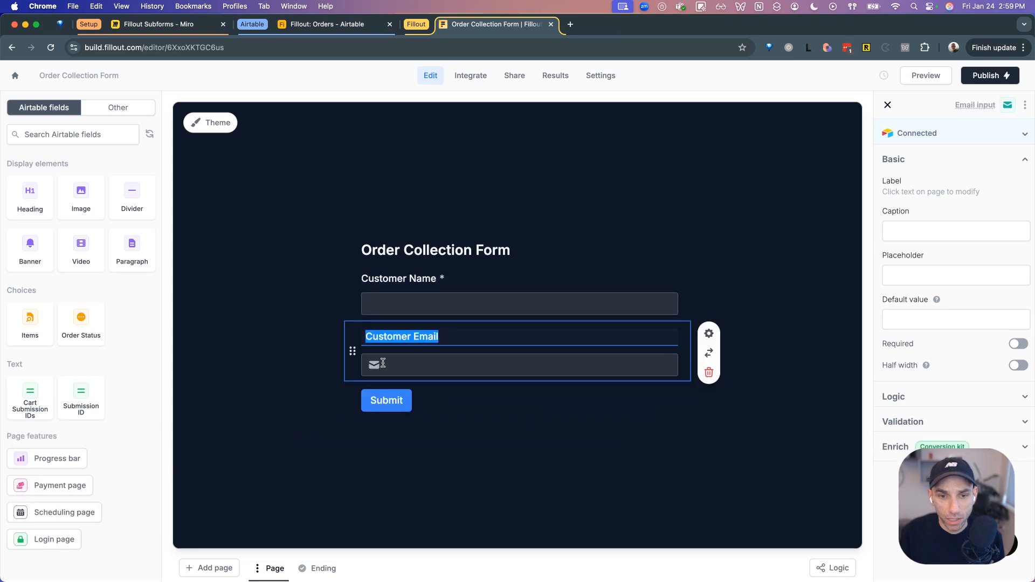
{"action": "left_click", "coordinate": [1019, 344]}
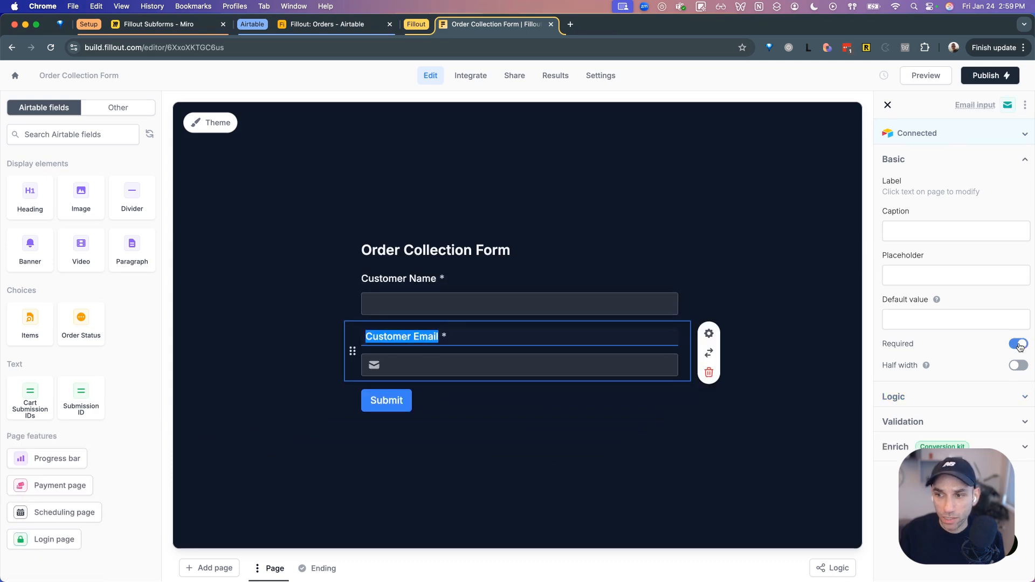
{"action": "left_click", "coordinate": [655, 497]}
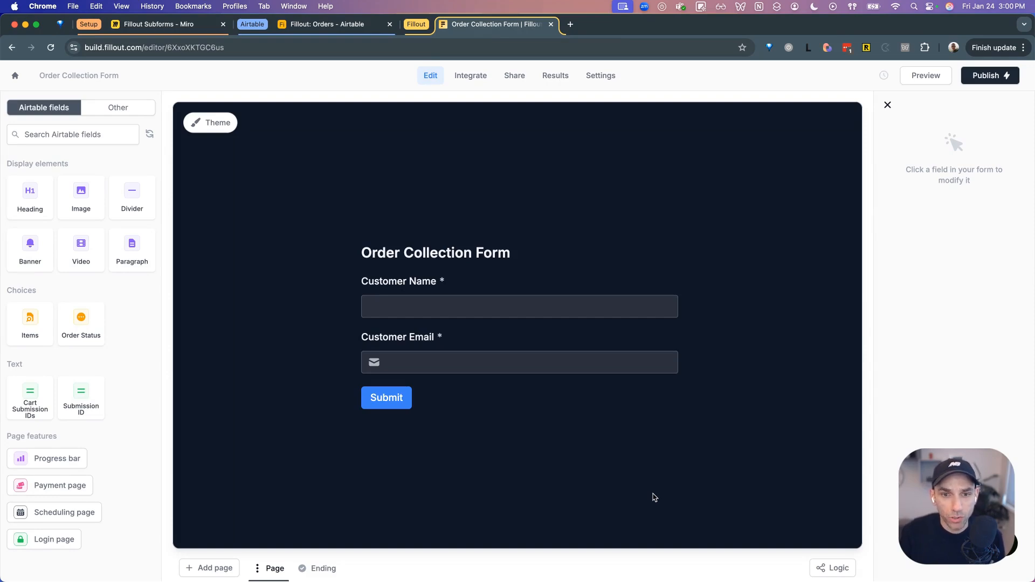
- Move the 'Order Collection Form' title off the question page onto a new Cover page
{"action": "left_click", "coordinate": [520, 251]}
{"action": "triple_click", "coordinate": [484, 258]}
{"action": "key", "text": "super+c"}
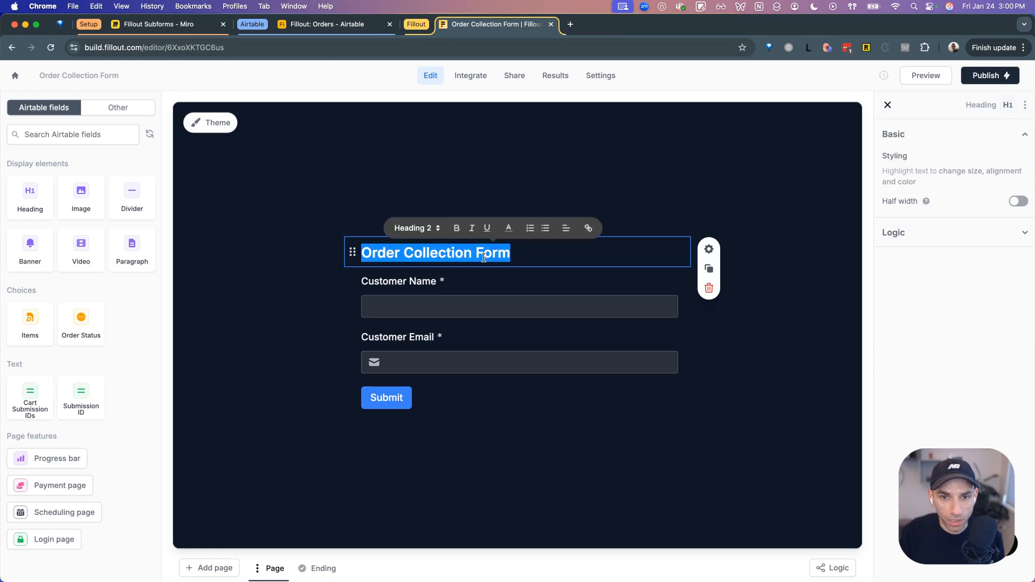
{"action": "key", "text": "BackSpace"}
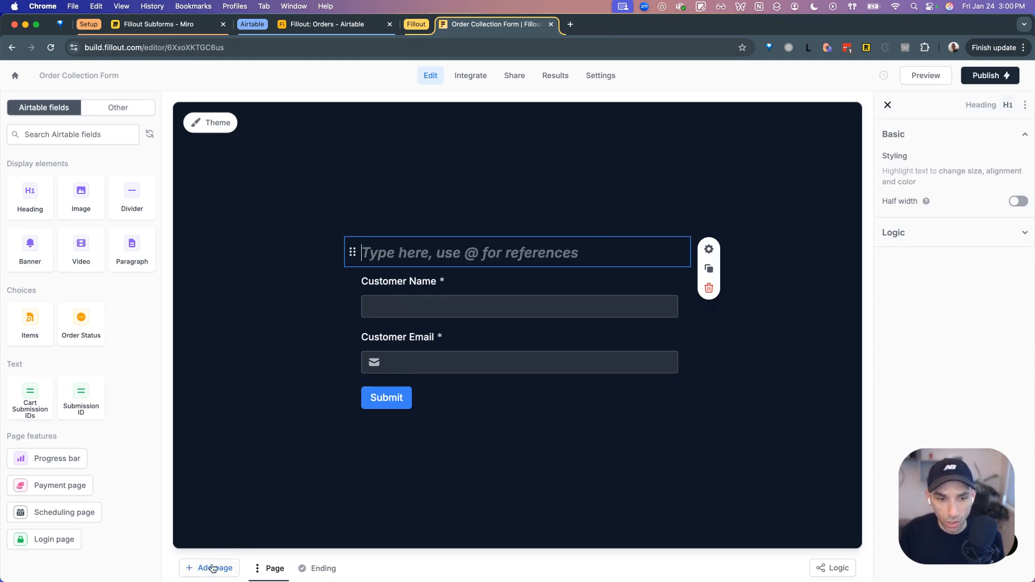
{"action": "left_click", "coordinate": [212, 568]}
{"action": "left_click", "coordinate": [208, 369]}
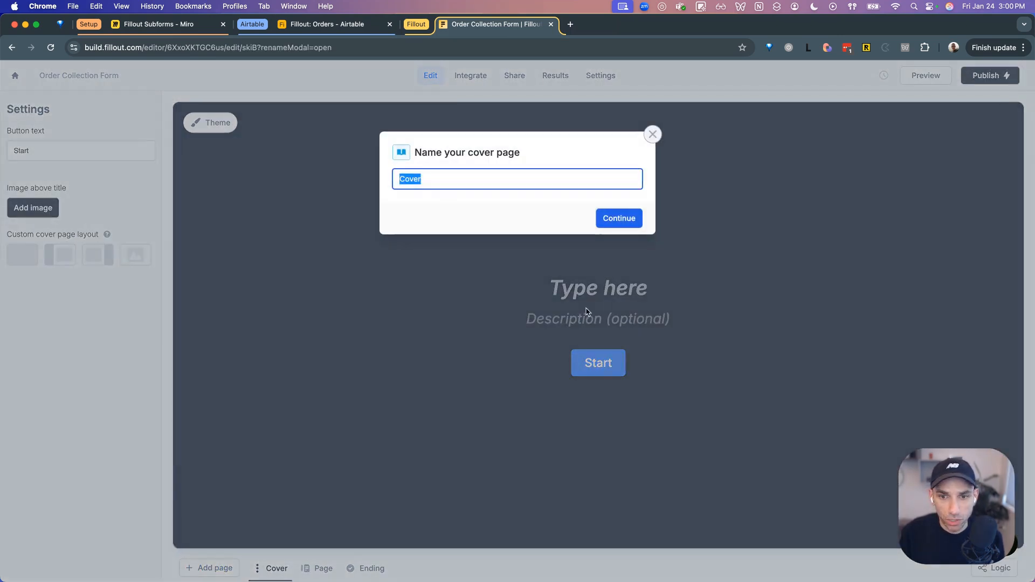
{"action": "left_click", "coordinate": [619, 218]}
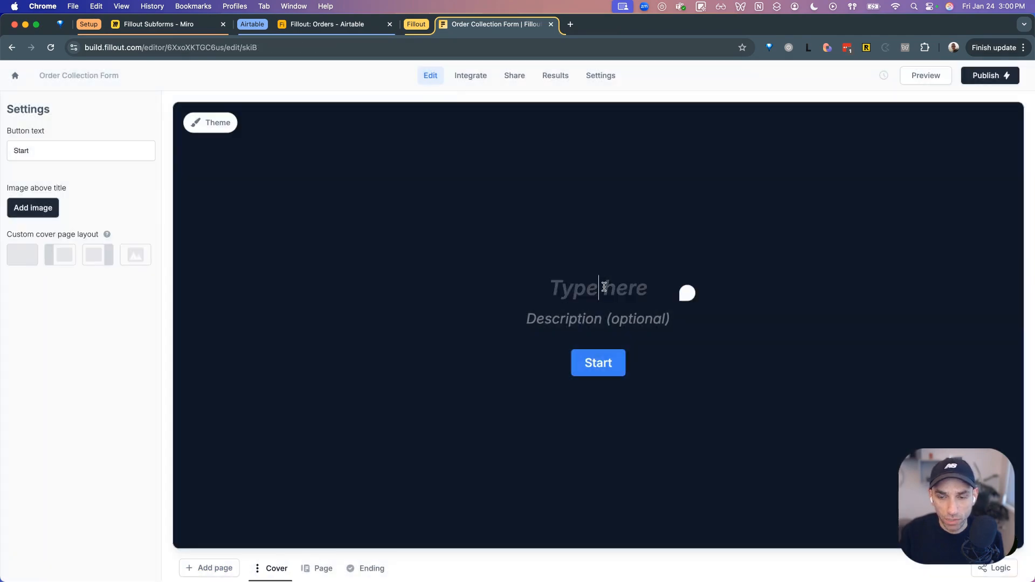
{"action": "key", "text": "super+v"}
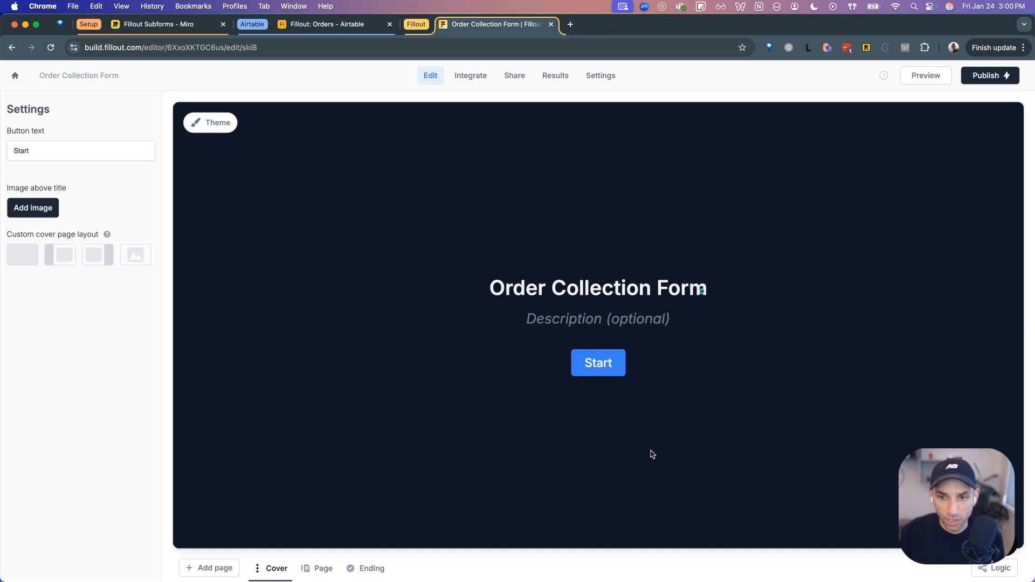
- Rename the customer questions page to 'Customer Info'
{"action": "left_click", "coordinate": [309, 575]}
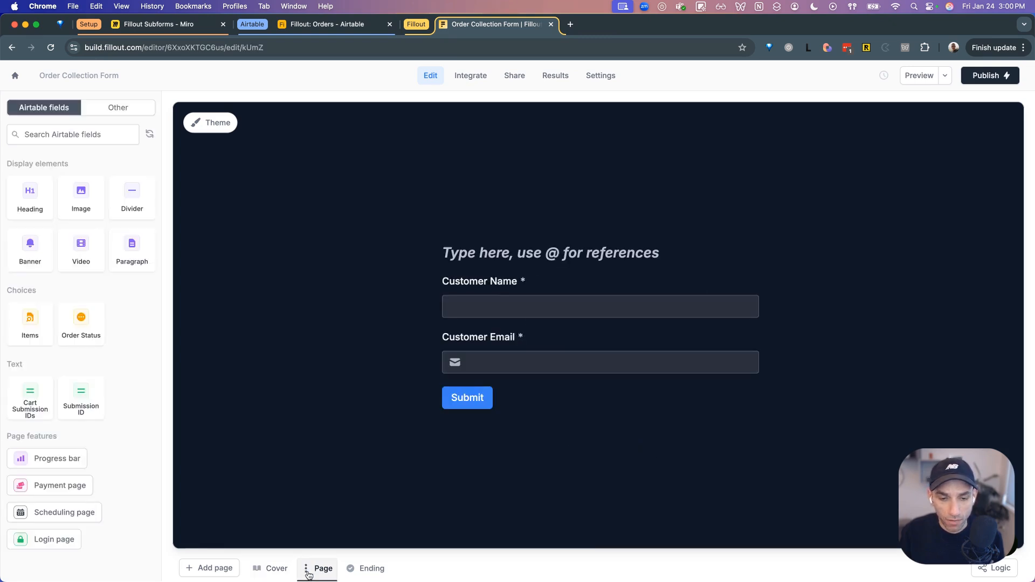
{"action": "double_click", "coordinate": [321, 571]}
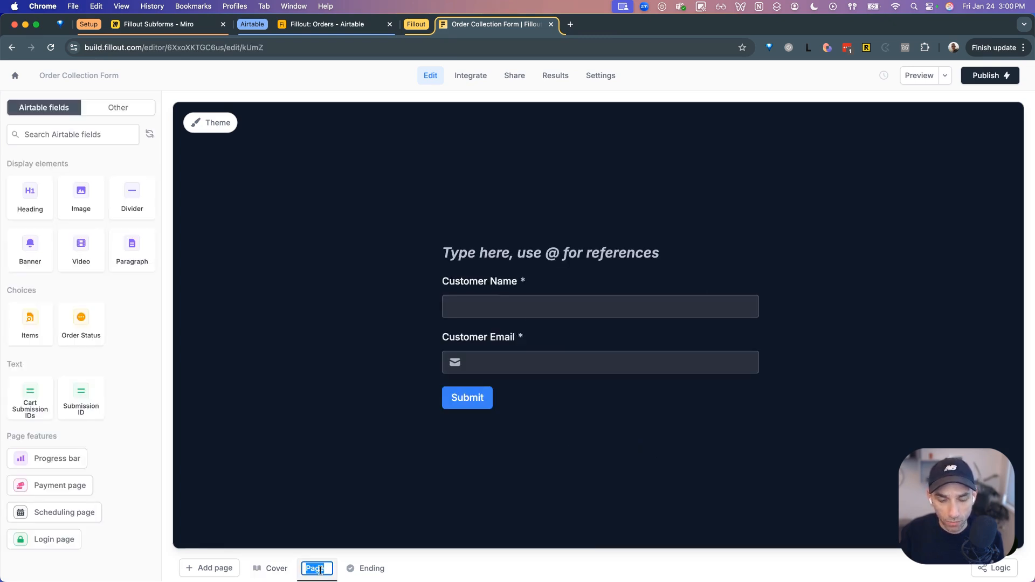
{"action": "type", "text": "Customer In"}
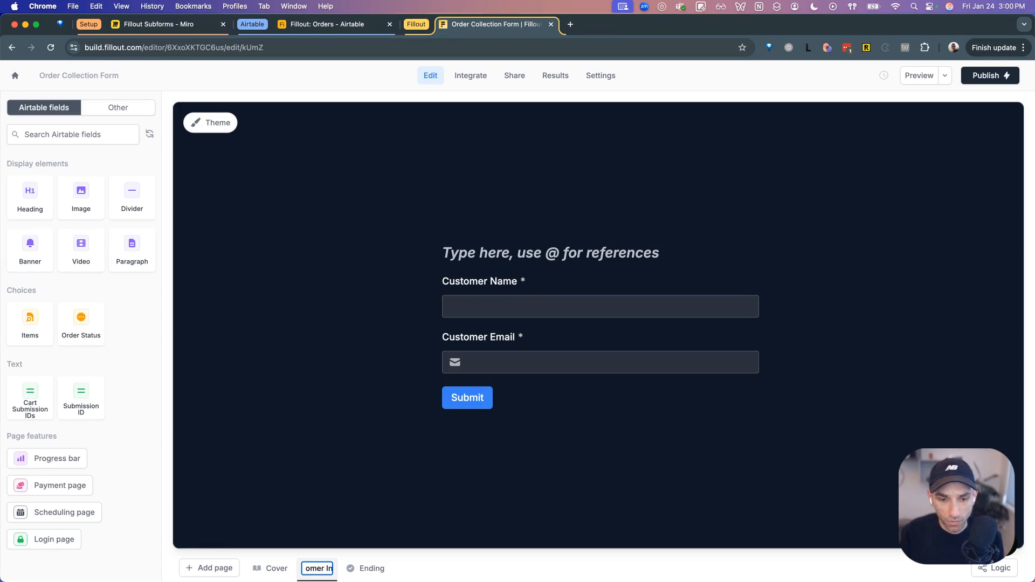
{"action": "type", "text": "fo"}
{"action": "key", "text": "Return"}
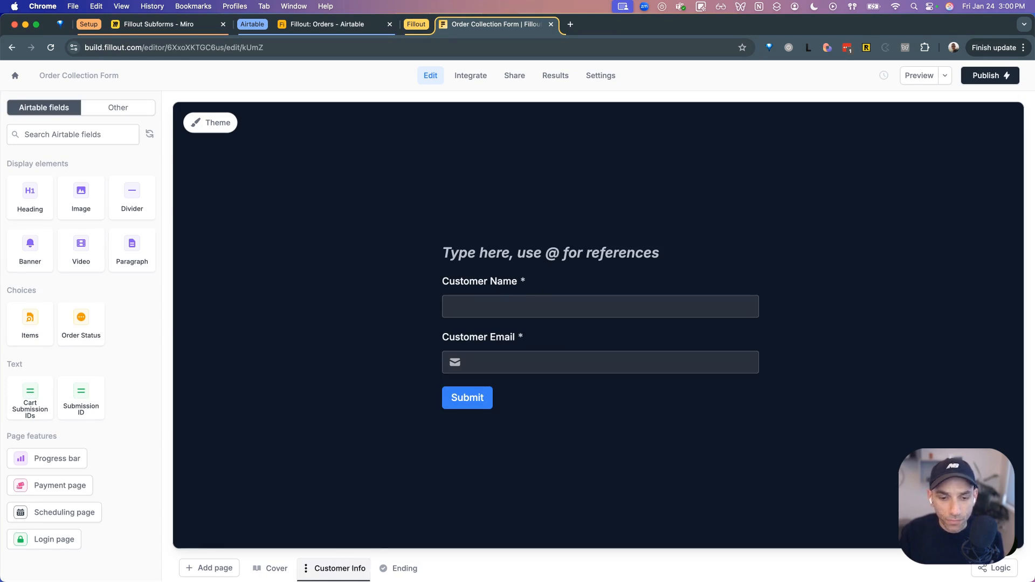
{"action": "left_click", "coordinate": [215, 569]}
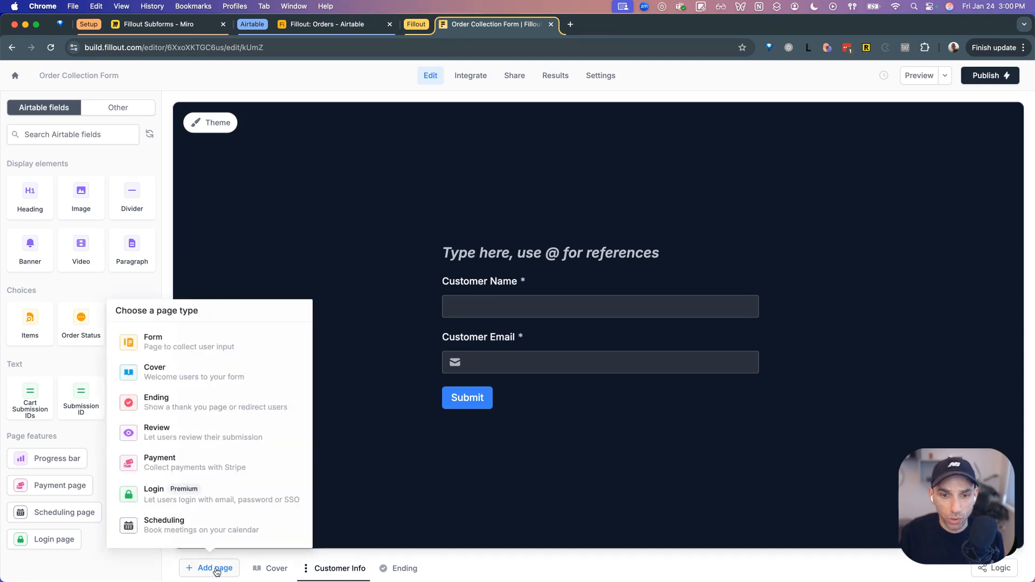
- Add a form page named 'Line Items'
{"action": "left_click", "coordinate": [209, 353]}
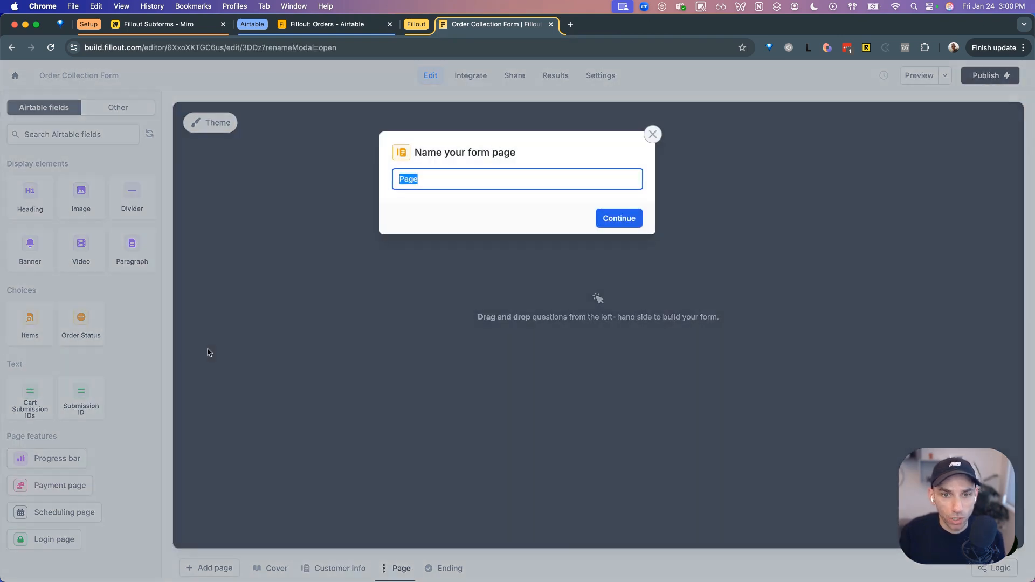
{"action": "type", "text": "Line Items"}
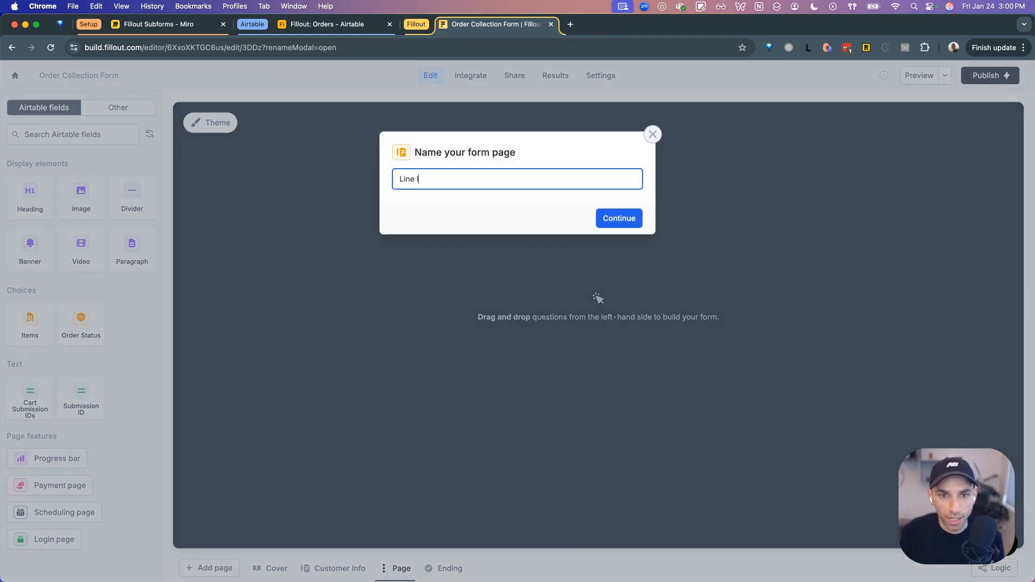
{"action": "left_click", "coordinate": [613, 218]}
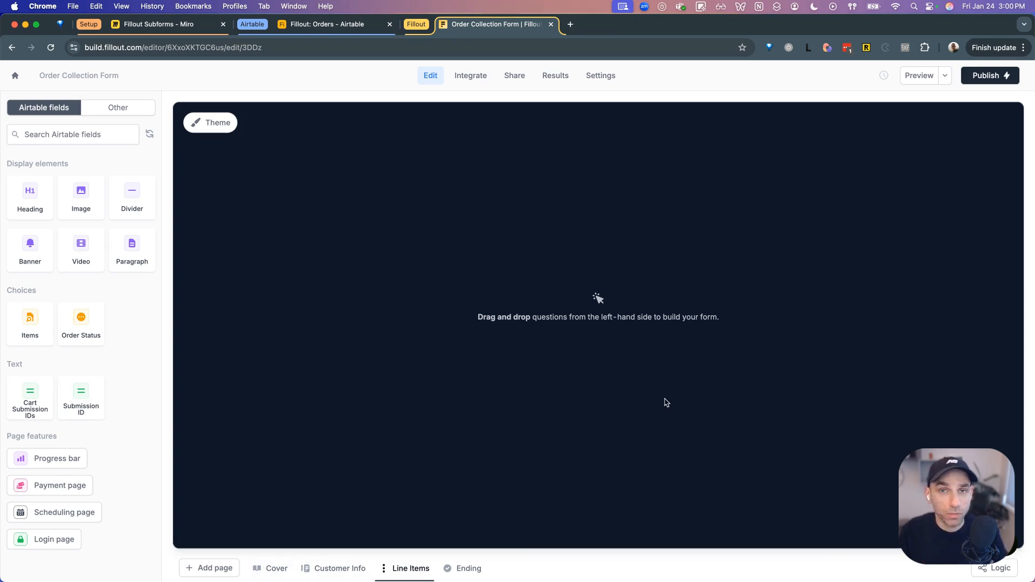
- Preview the form from the cover through the customer questions, then exit the preview
{"action": "left_click", "coordinate": [920, 76]}
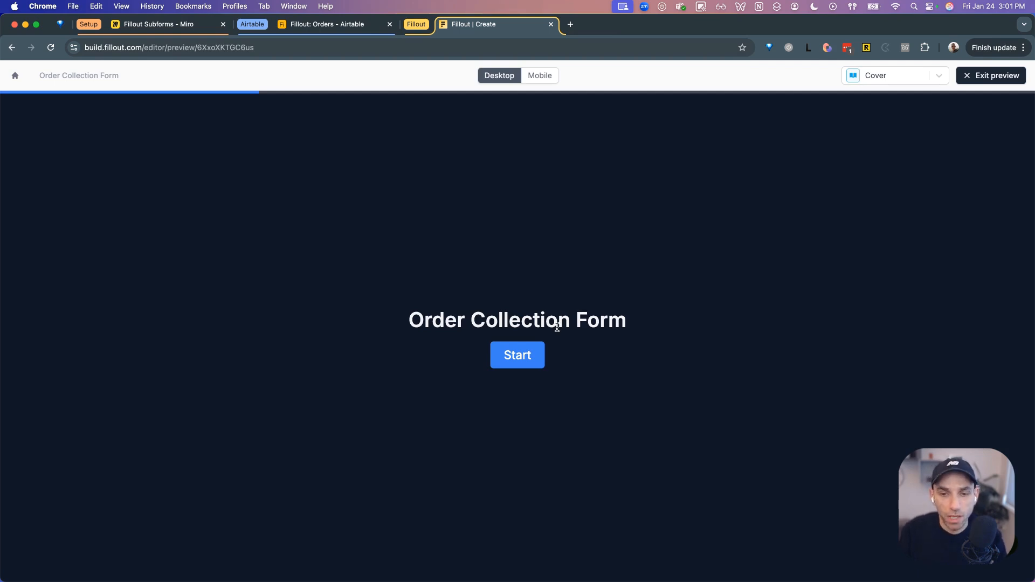
{"action": "left_click", "coordinate": [526, 355]}
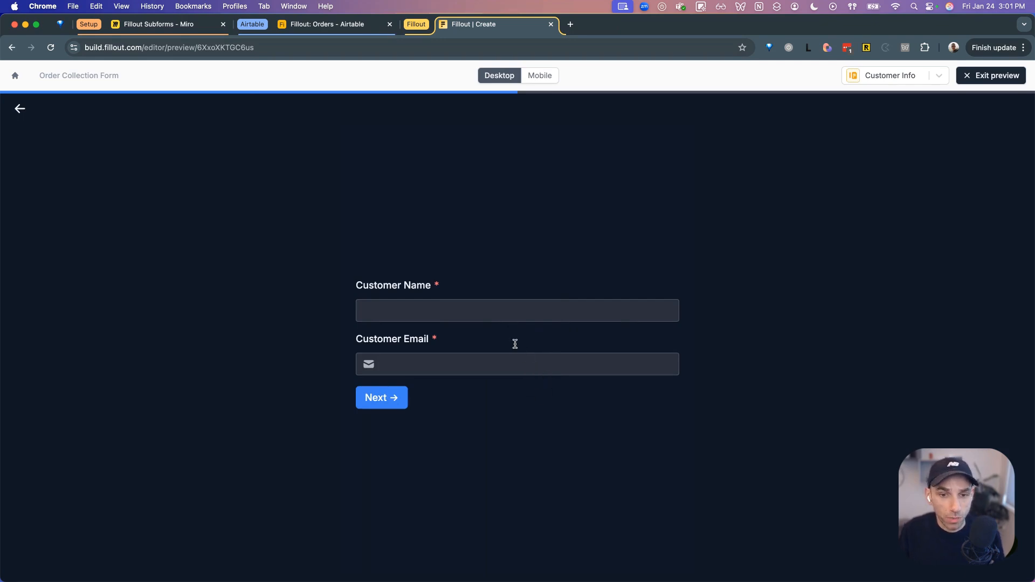
{"action": "left_click", "coordinate": [981, 75]}
{"action": "left_click", "coordinate": [340, 568]}
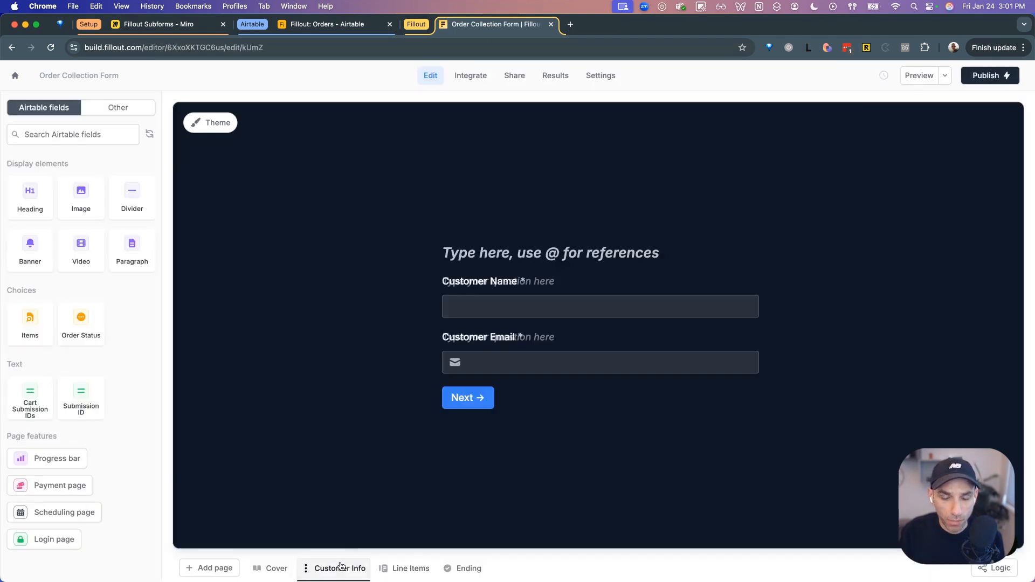
- Relabel the Customer Name and Customer Email fields to 'Name' and 'Email'
{"action": "left_click", "coordinate": [487, 284]}
{"action": "left_click", "coordinate": [487, 284]}
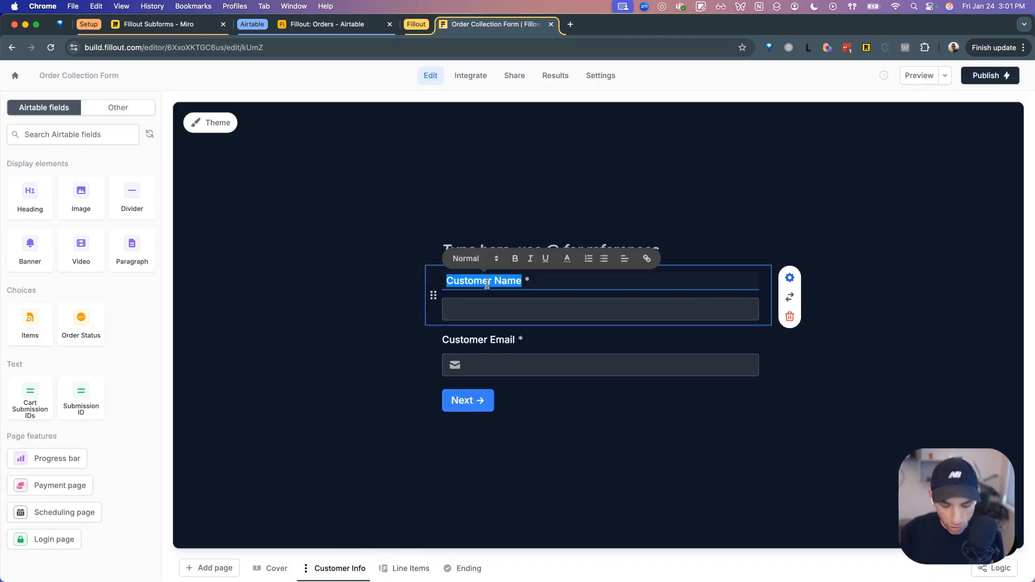
{"action": "type", "text": "Name"}
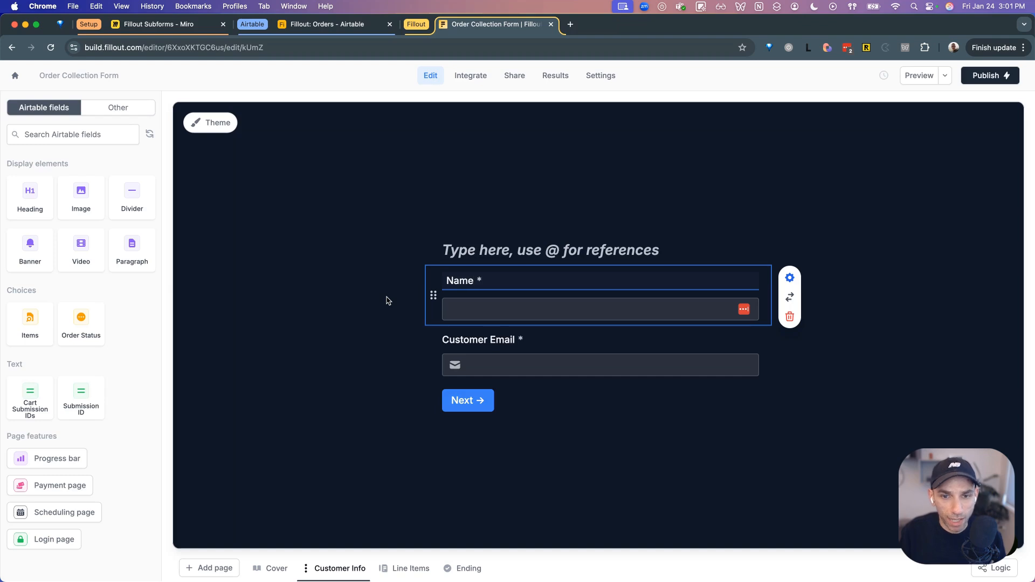
{"action": "left_click", "coordinate": [481, 336]}
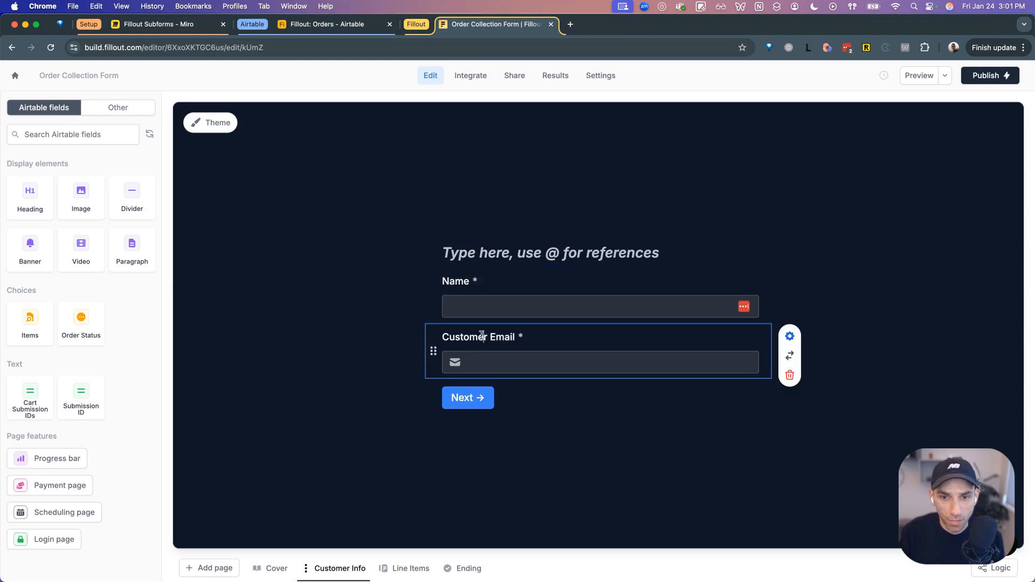
{"action": "left_click", "coordinate": [481, 336]}
{"action": "type", "text": "Email"}
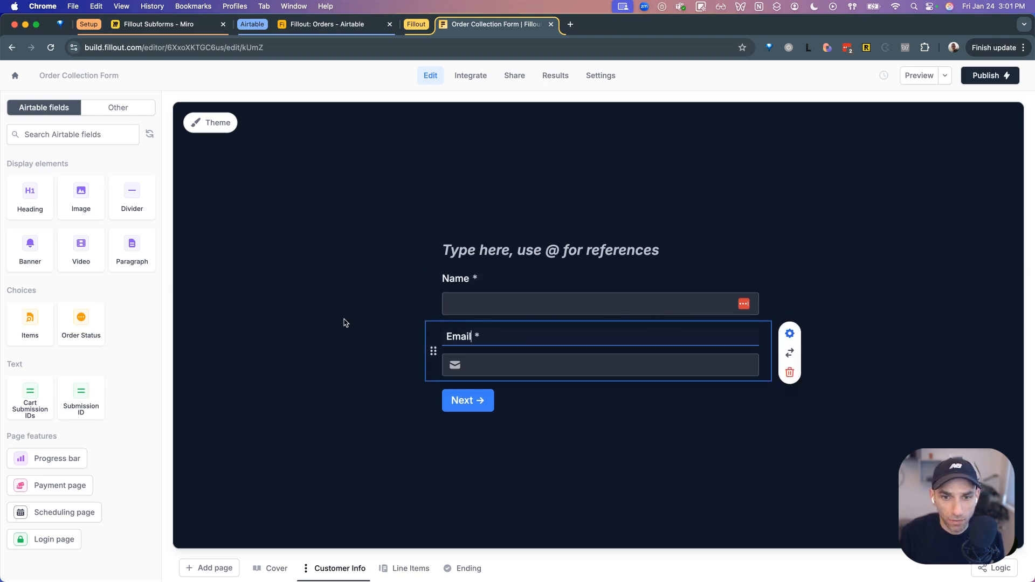
{"action": "left_click", "coordinate": [343, 322]}
- Title the page heading 'Contact Information'
{"action": "left_click", "coordinate": [518, 261]}
{"action": "type", "text": "G"}
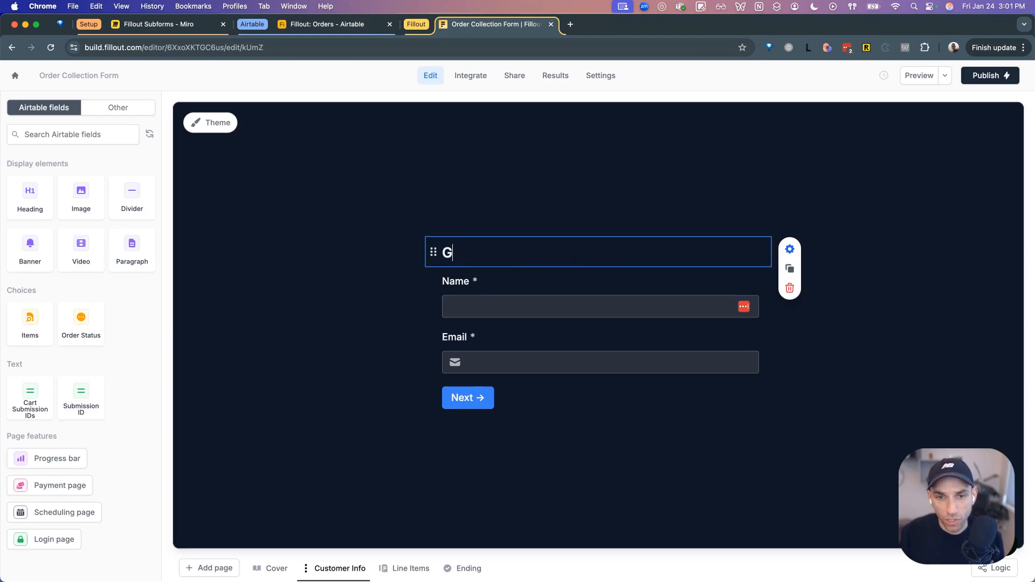
{"action": "type", "text": "eneral in"}
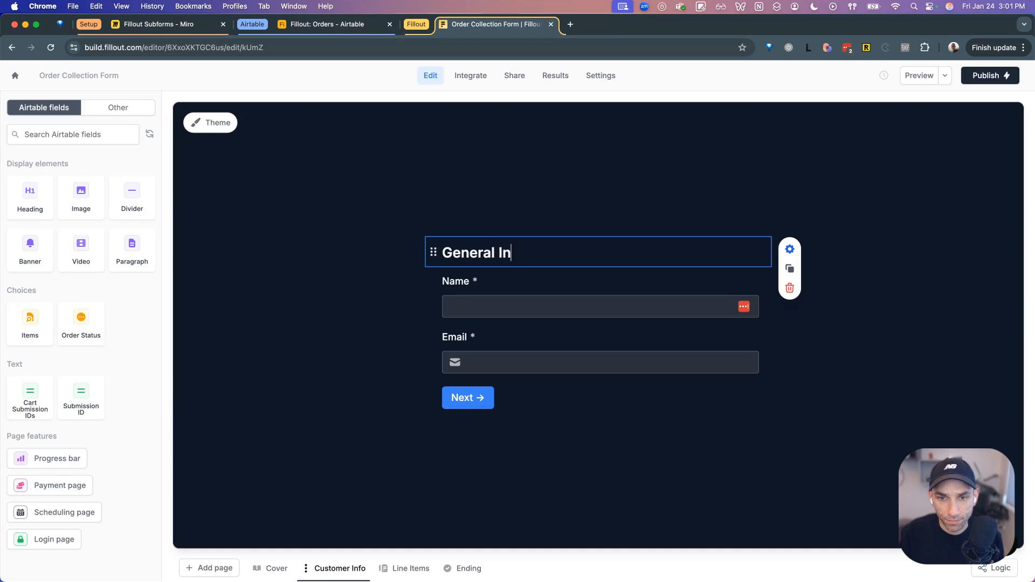
{"action": "key", "text": "super+a"}
{"action": "type", "text": "Ci"}
{"action": "key", "text": "BackSpace"}
{"action": "type", "text": "ontact Information"}
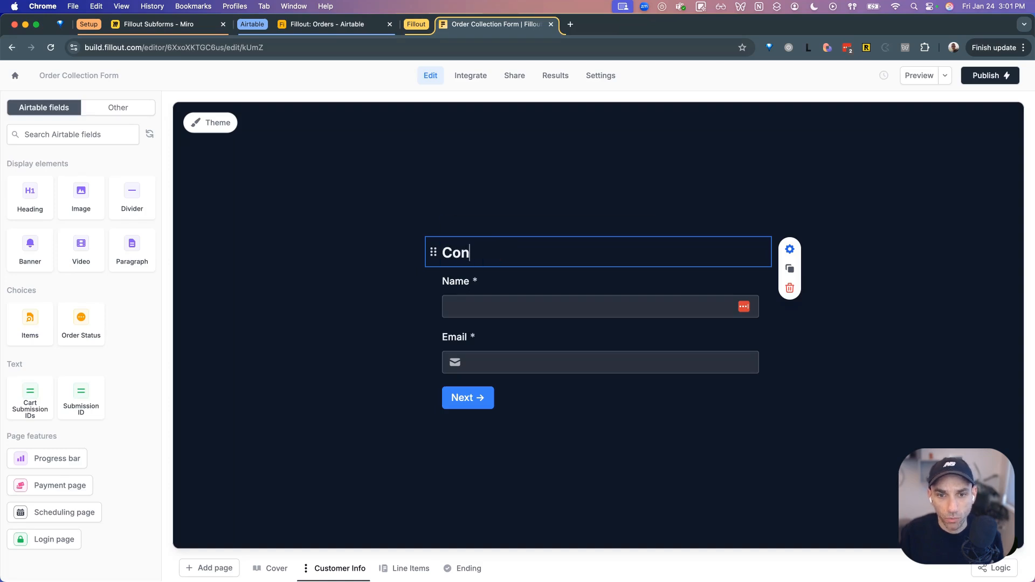
{"action": "left_click", "coordinate": [582, 201]}
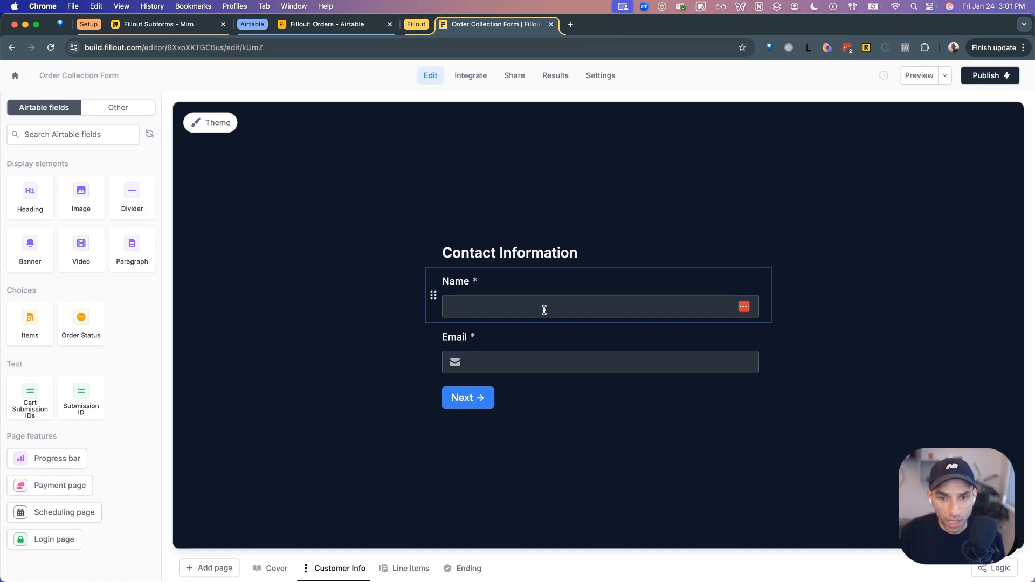
- Add a heading reading 'Select Products' to the empty Line Items page
{"action": "left_click", "coordinate": [407, 570]}
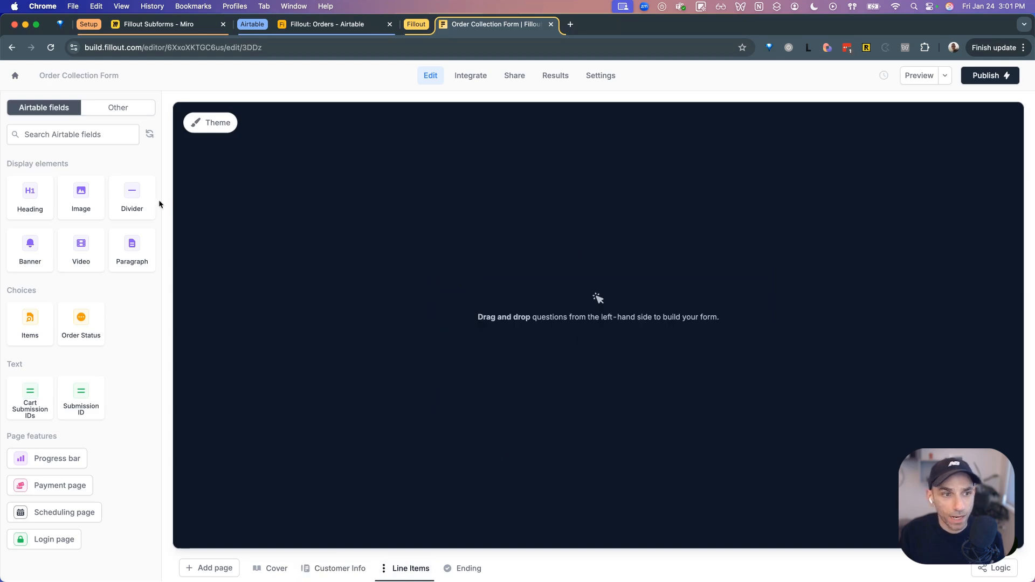
{"action": "left_click_drag", "start_coordinate": [28, 199], "coordinate": [557, 275]}
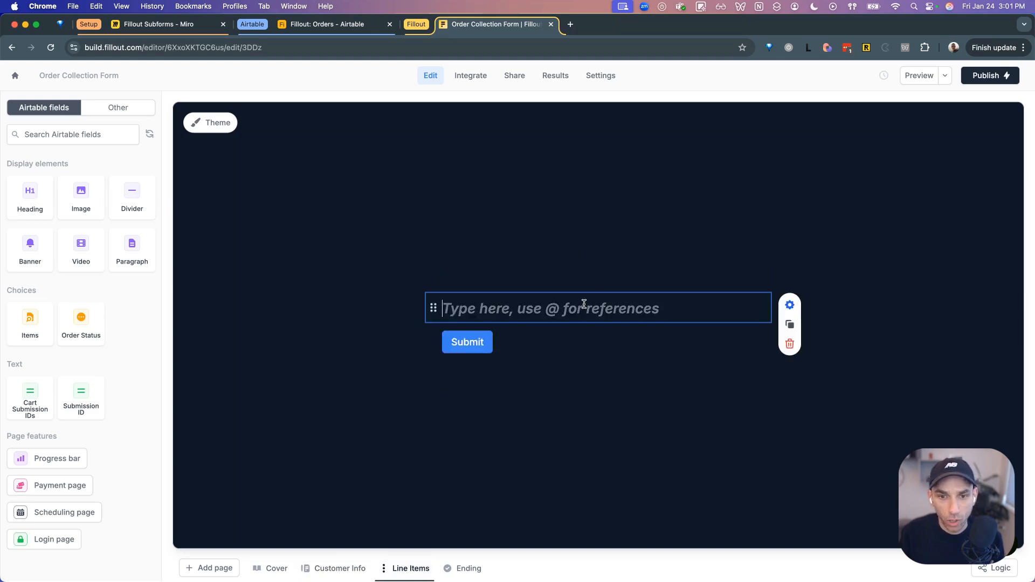
{"action": "type", "text": "Add"}
{"action": "key", "text": "super+a"}
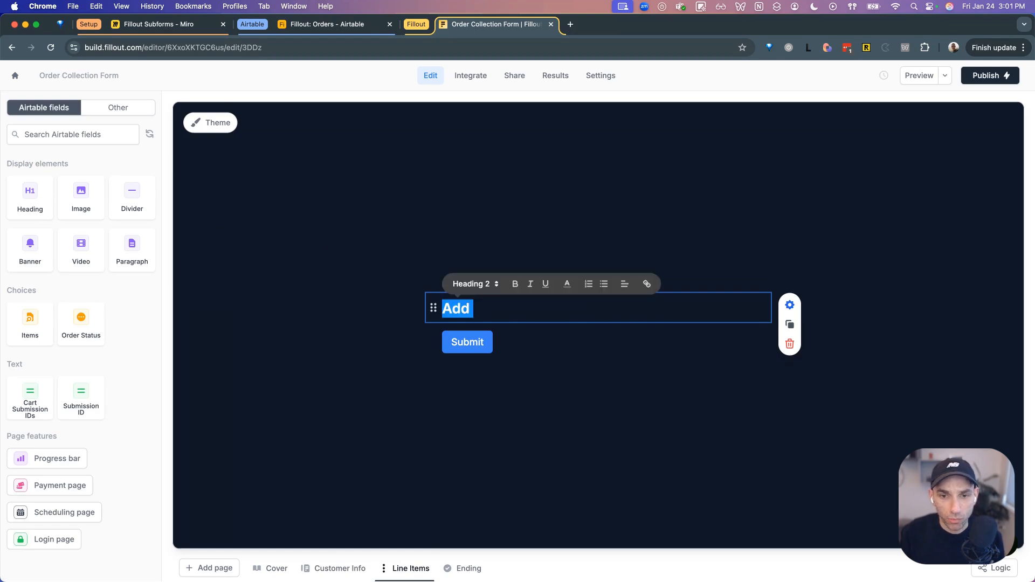
{"action": "type", "text": "Select Proudct"}
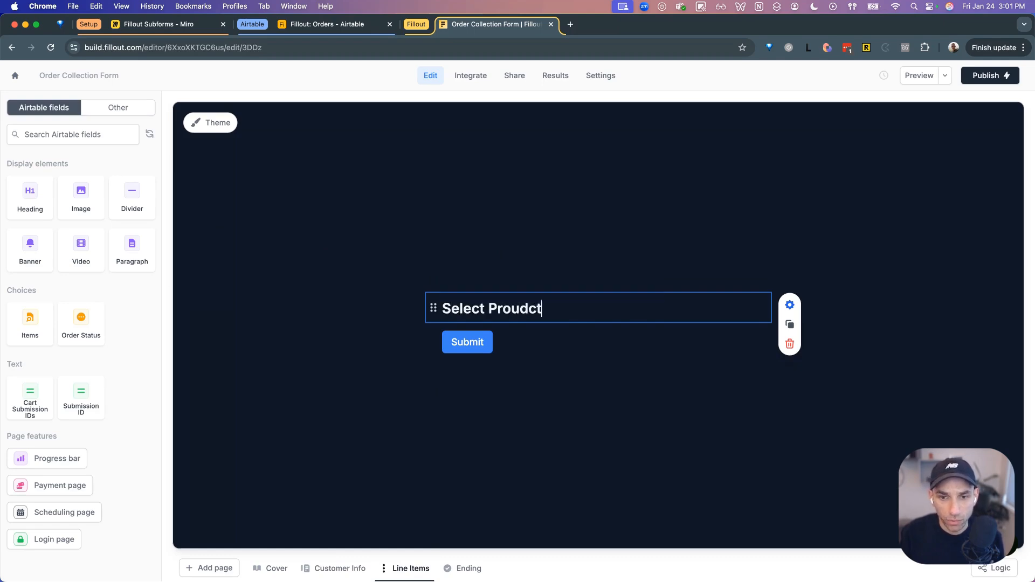
{"action": "key", "text": "BackSpace"}
{"action": "key", "text": "BackSpace"}
{"action": "key", "text": "BackSpace"}
{"action": "type", "text": "ducts"}
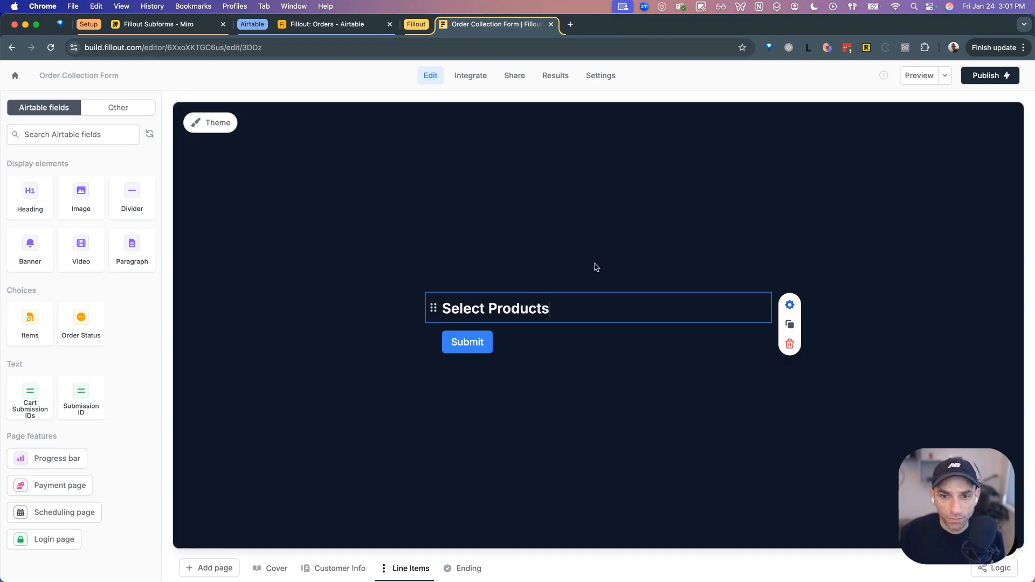
{"action": "left_click", "coordinate": [601, 259]}
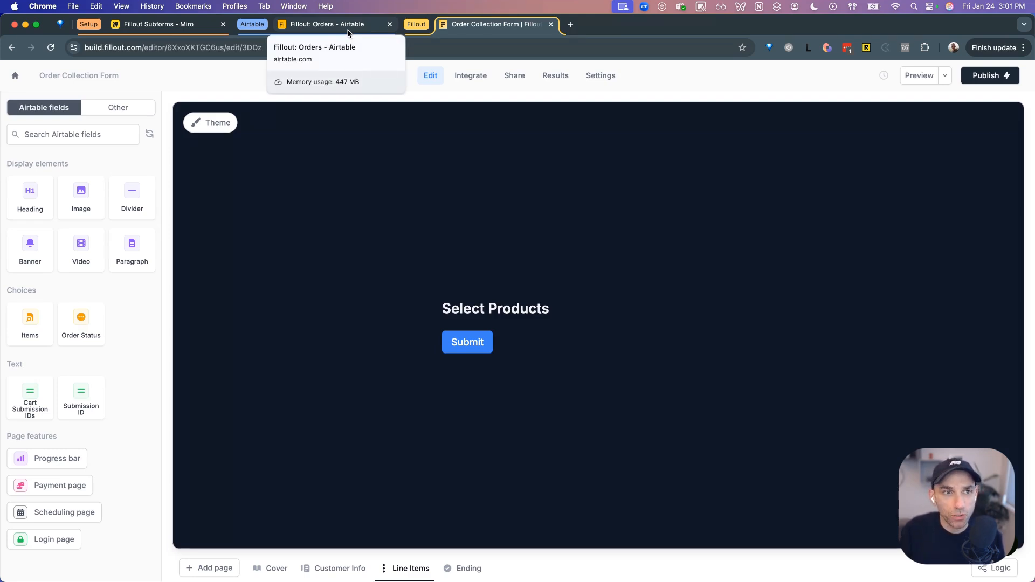
{"action": "left_click", "coordinate": [323, 25]}
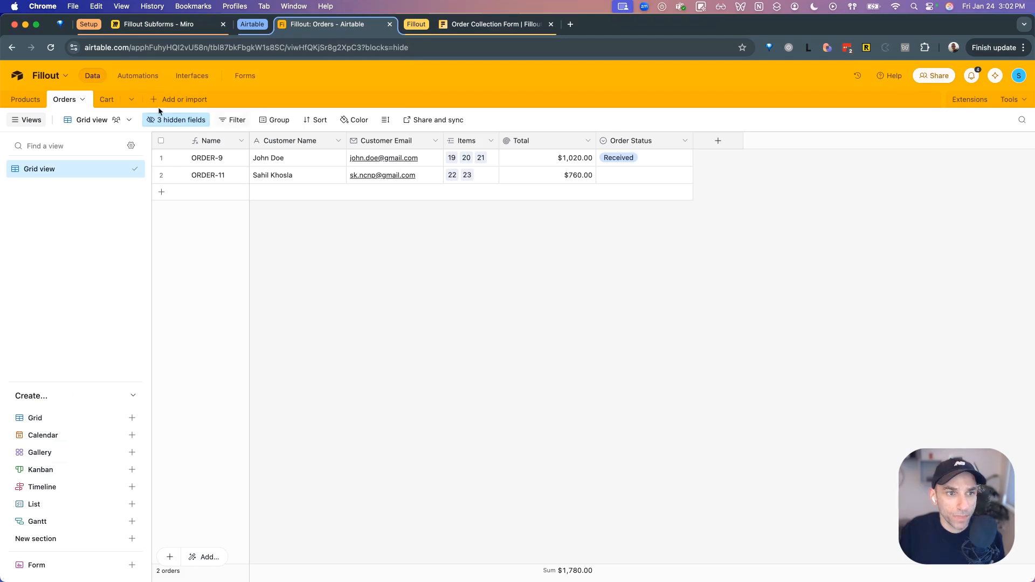
{"action": "left_click", "coordinate": [100, 100]}
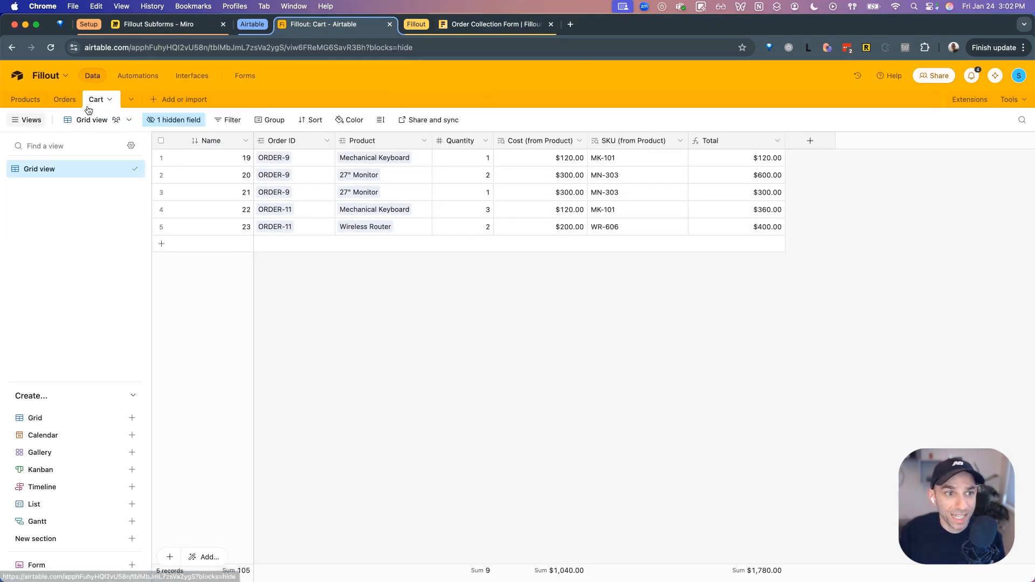
{"action": "left_click", "coordinate": [63, 105]}
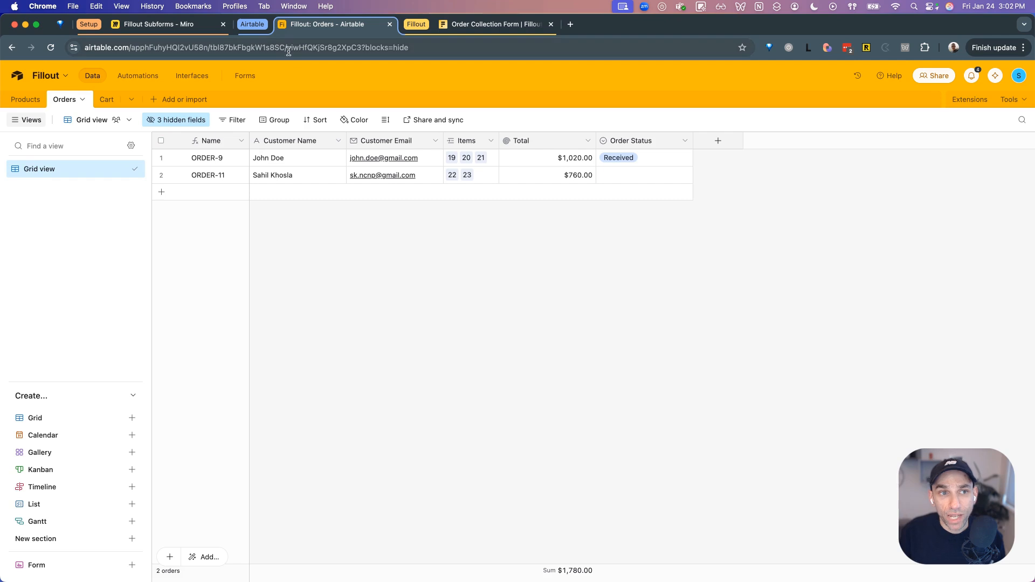
{"action": "left_click", "coordinate": [491, 25]}
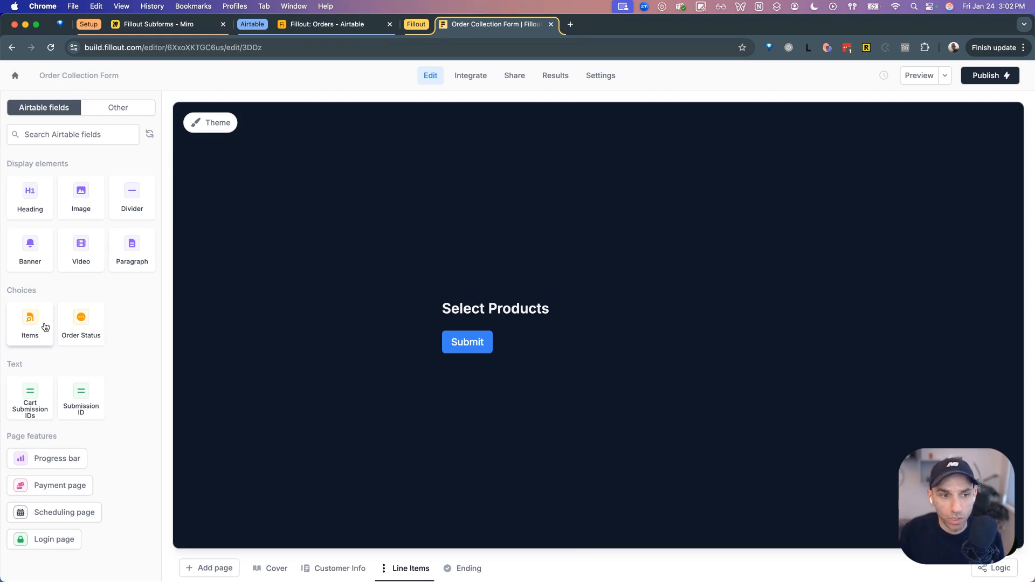
- Place the Items field below the 'Select Products' heading and preview the form
{"action": "left_click_drag", "start_coordinate": [45, 327], "coordinate": [475, 330]}
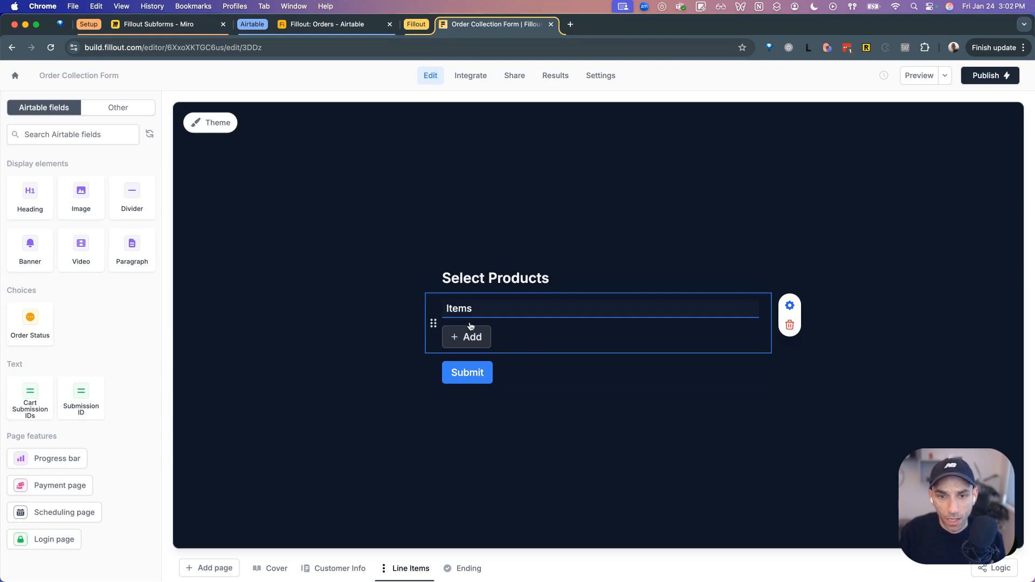
{"action": "left_click", "coordinate": [394, 326]}
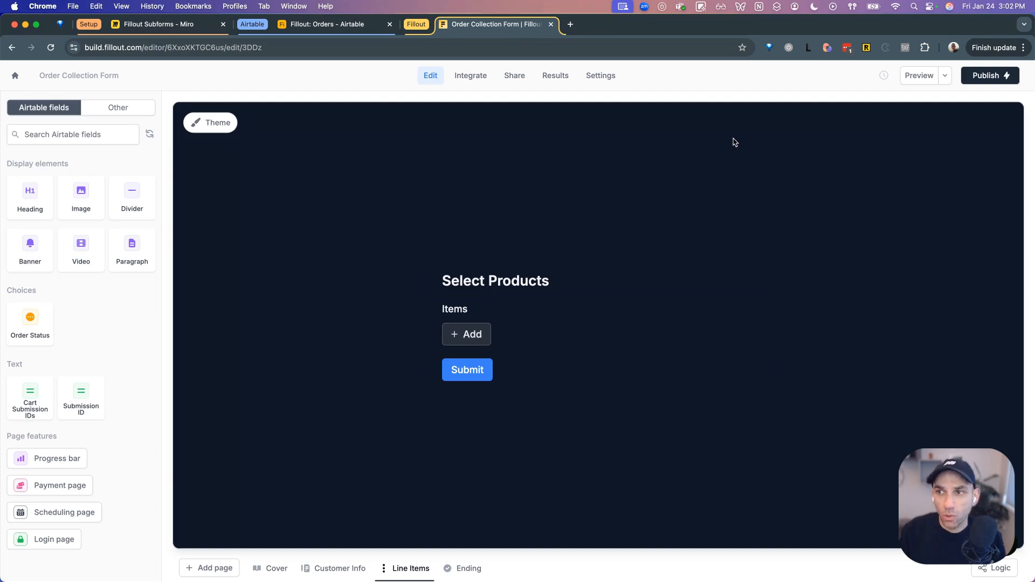
{"action": "left_click", "coordinate": [907, 79]}
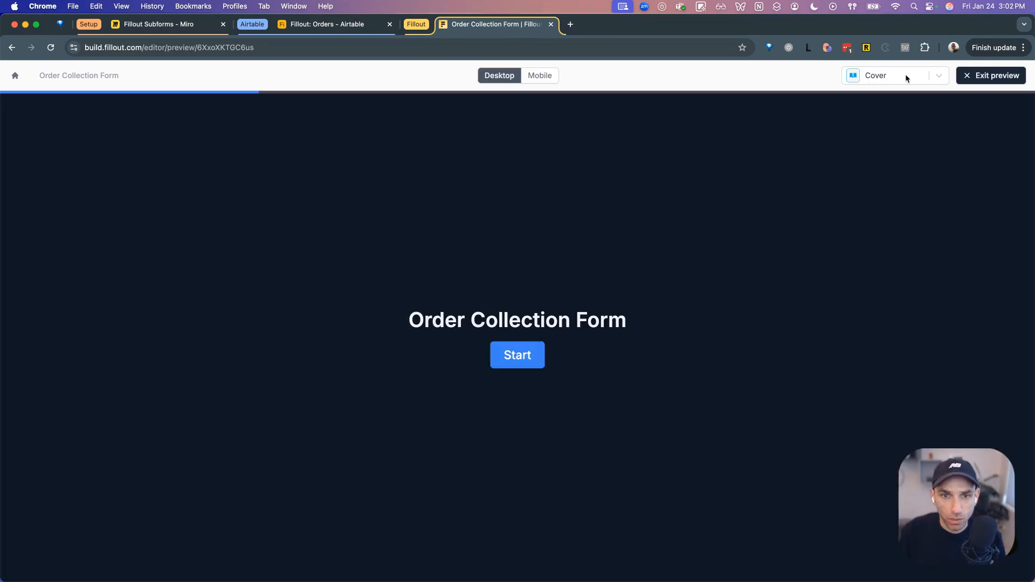
{"action": "left_click", "coordinate": [508, 355]}
{"action": "left_click", "coordinate": [507, 321]}
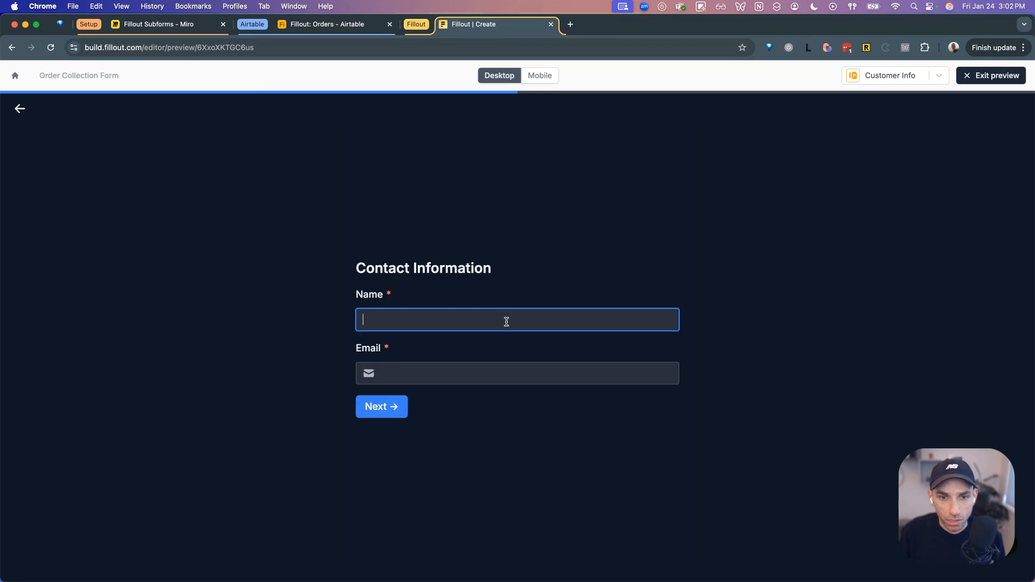
{"action": "type", "text": "Test"}
{"action": "left_click", "coordinate": [495, 380]}
{"action": "type", "text": "Test"}
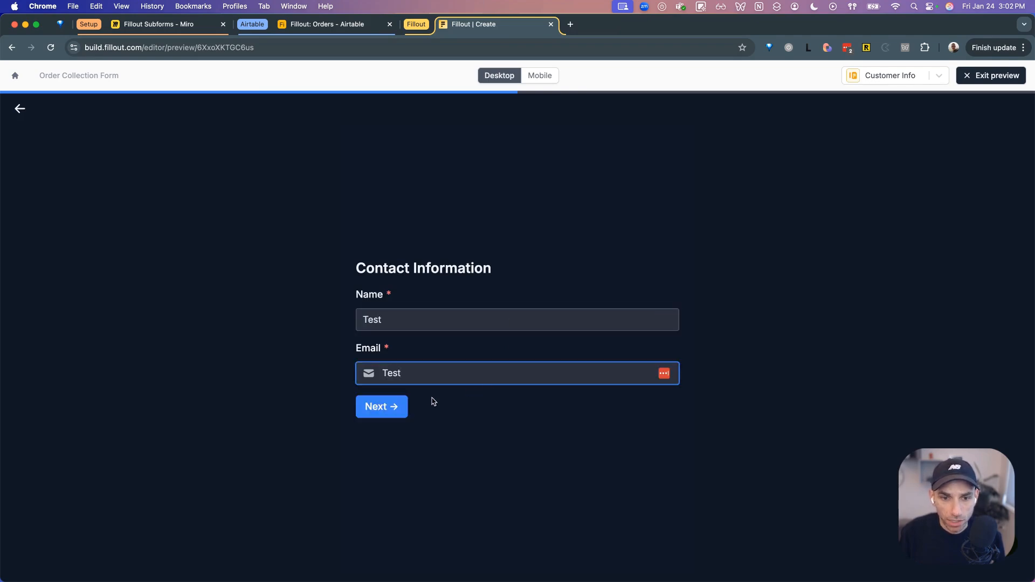
{"action": "left_click", "coordinate": [389, 407]}
{"action": "left_click", "coordinate": [538, 366]}
{"action": "type", "text": "@"}
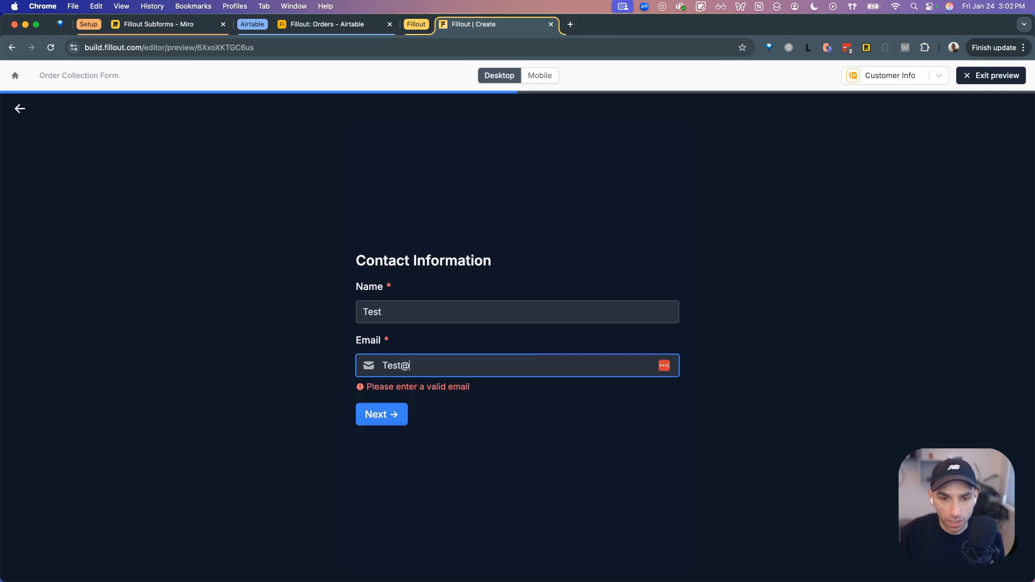
{"action": "type", "text": "test.com"}
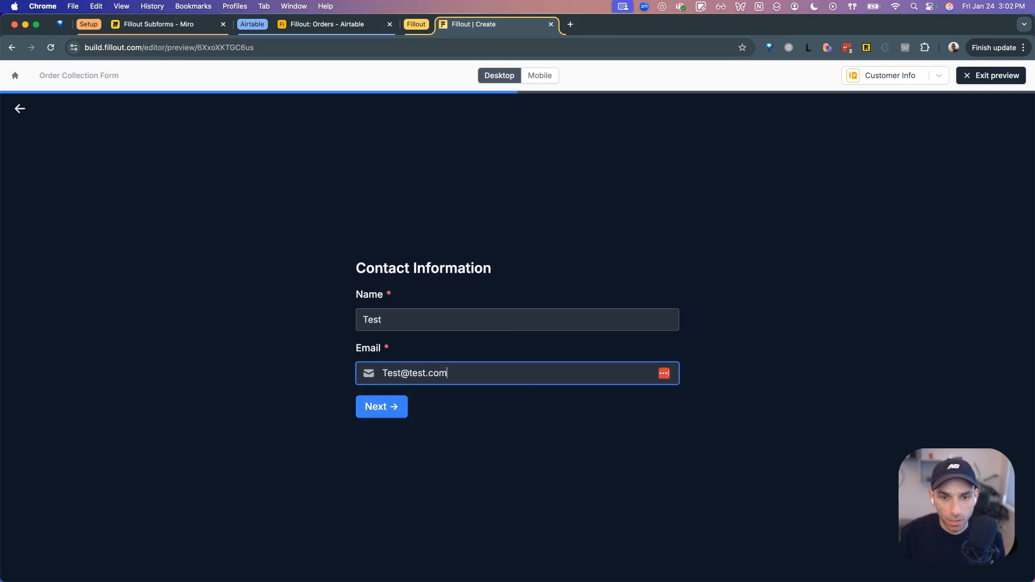
{"action": "left_click", "coordinate": [384, 414]}
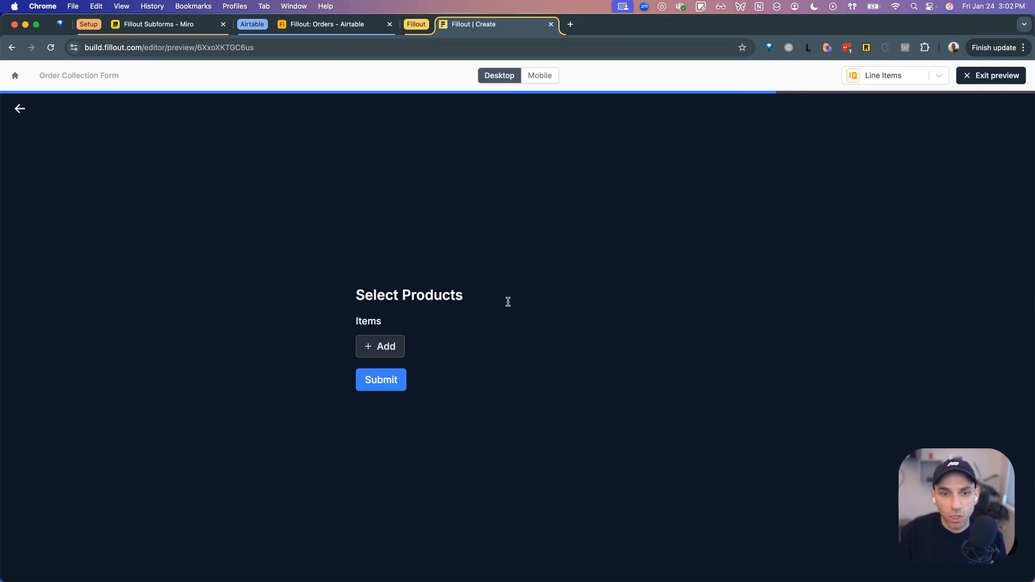
- Browse the existing line-item records in the Items dropdown, then close it
{"action": "left_click", "coordinate": [376, 350]}
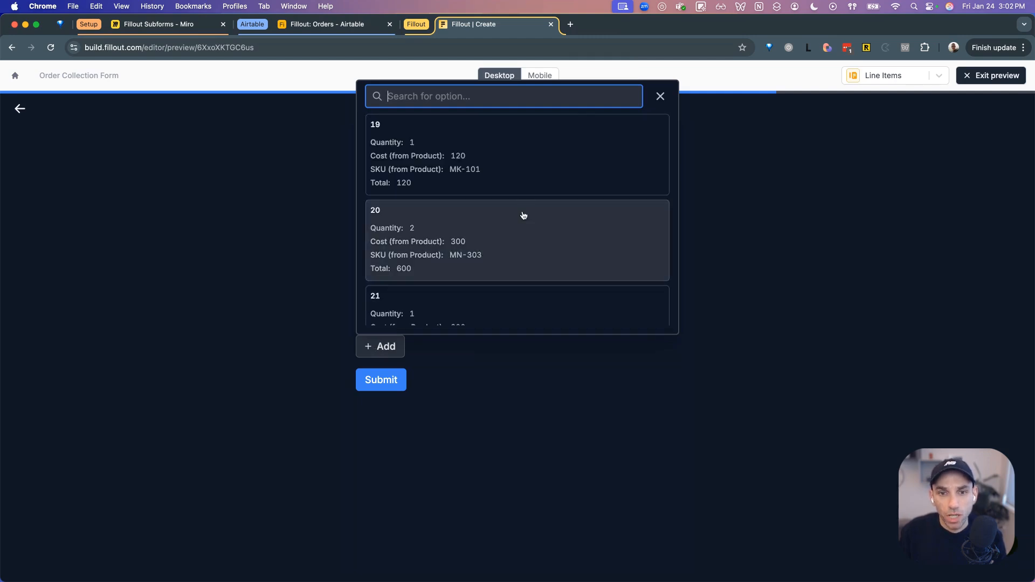
{"action": "scroll", "coordinate": [523, 216], "scroll_direction": "down", "scroll_amount": 3}
{"action": "scroll", "coordinate": [529, 218], "scroll_direction": "down", "scroll_amount": 5}
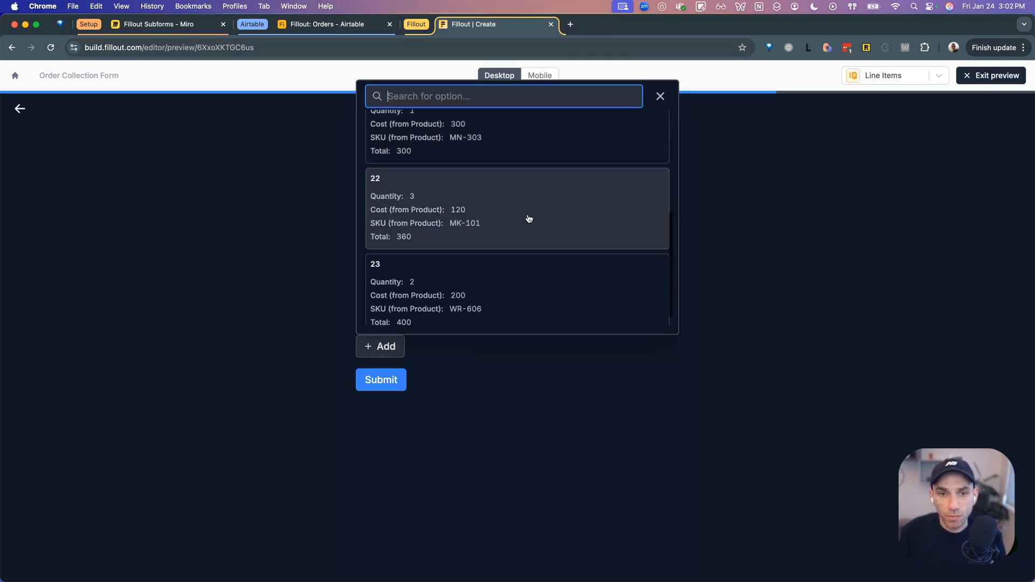
{"action": "scroll", "coordinate": [529, 218], "scroll_direction": "down", "scroll_amount": 1}
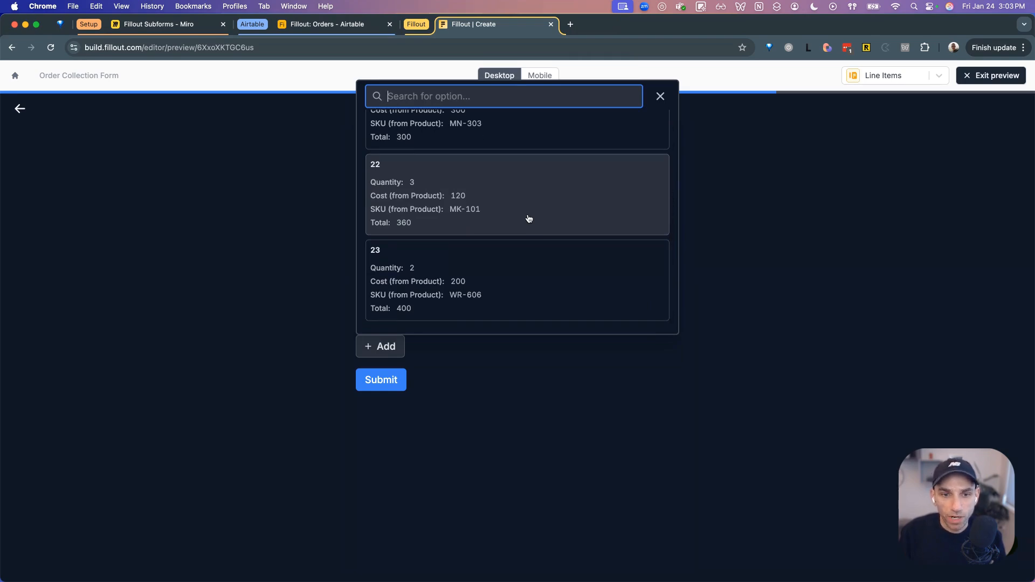
{"action": "scroll", "coordinate": [529, 218], "scroll_direction": "up", "scroll_amount": 8}
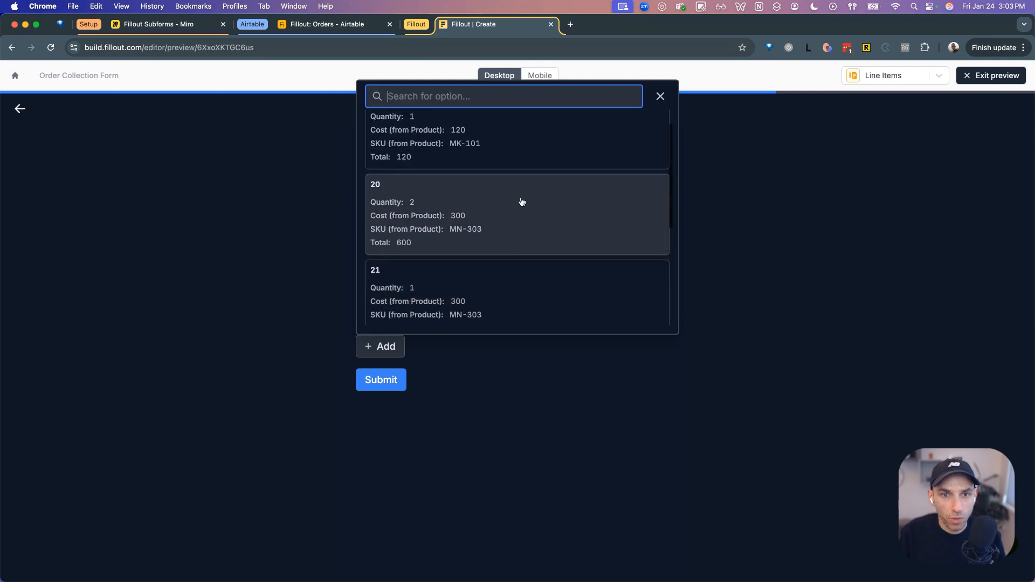
{"action": "scroll", "coordinate": [513, 169], "scroll_direction": "down", "scroll_amount": 8}
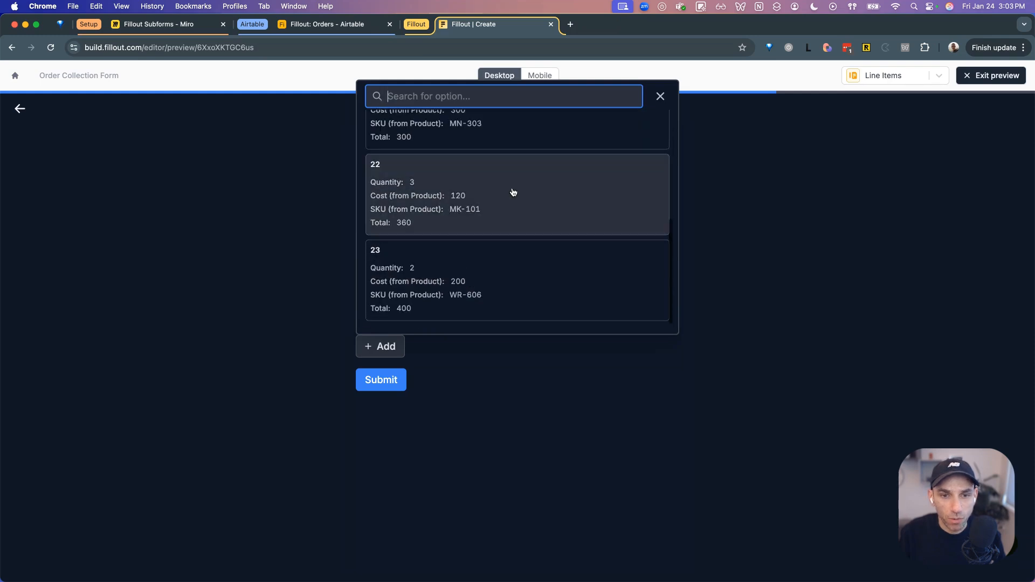
{"action": "left_click", "coordinate": [724, 278]}
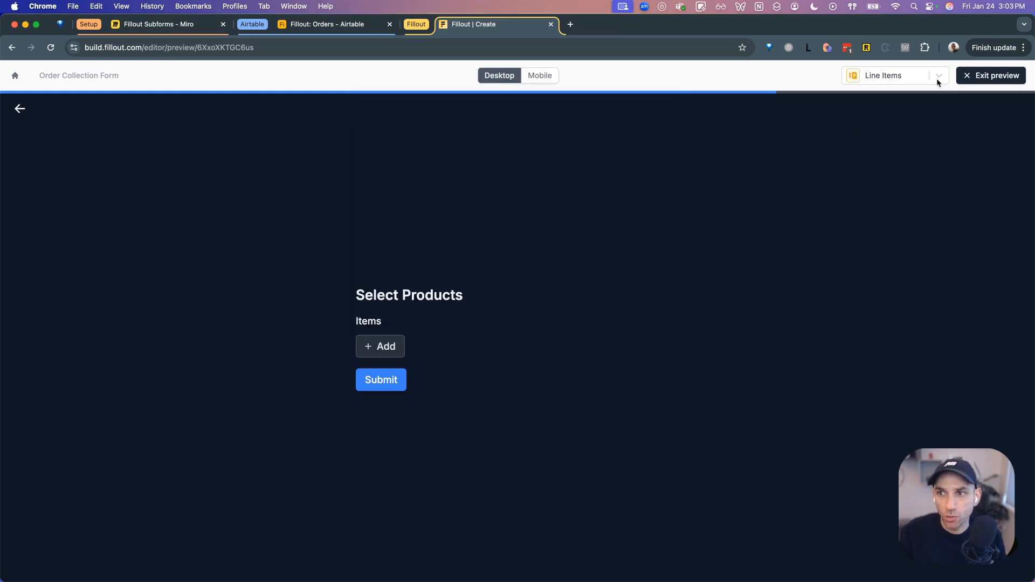
- Turn on 'Can select multiple?' and 'Required' for the Items field, then view Airtable's Orders table
{"action": "left_click", "coordinate": [982, 76]}
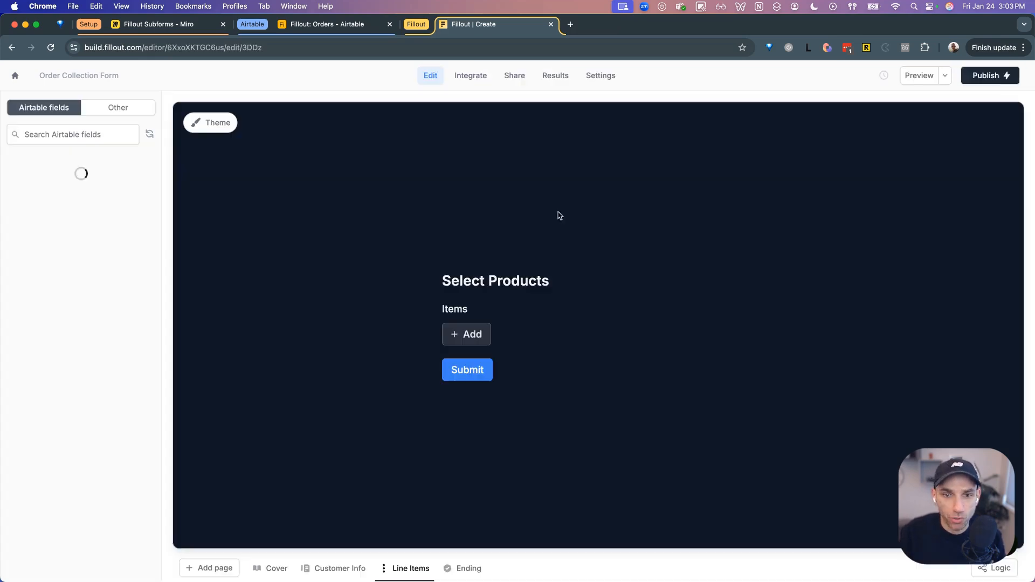
{"action": "left_click", "coordinate": [505, 324]}
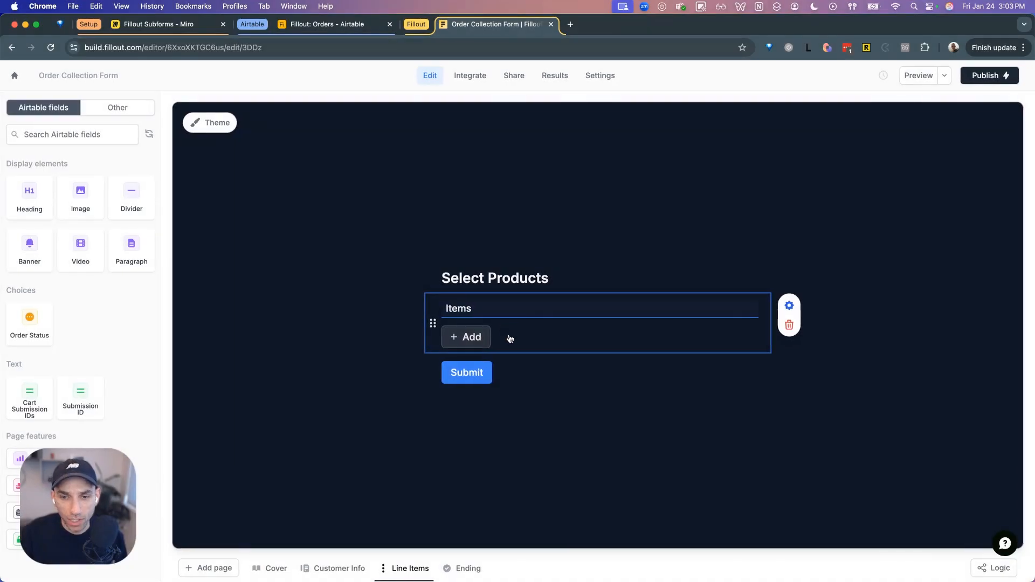
{"action": "left_click", "coordinate": [790, 306]}
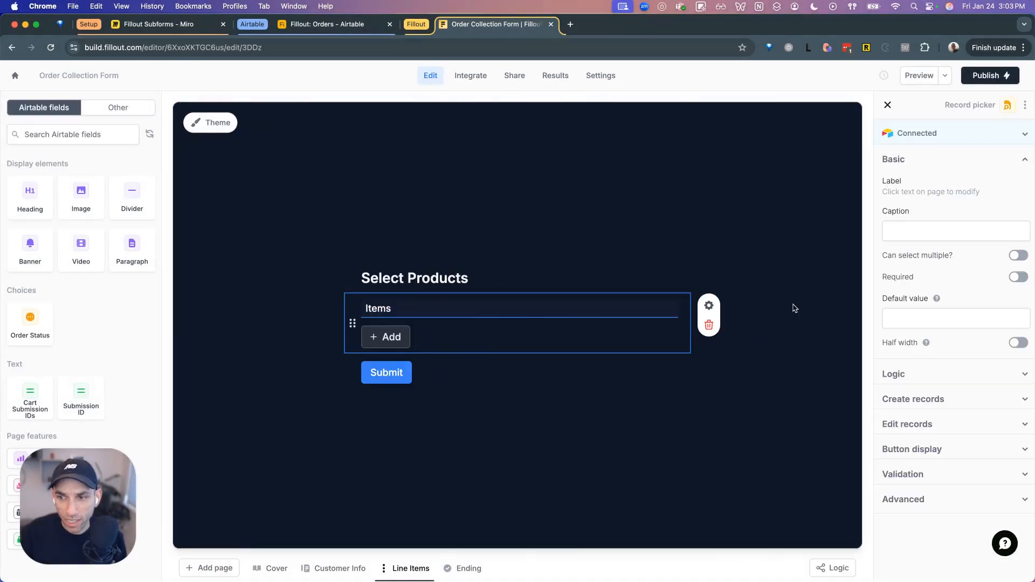
{"action": "left_click", "coordinate": [1018, 257]}
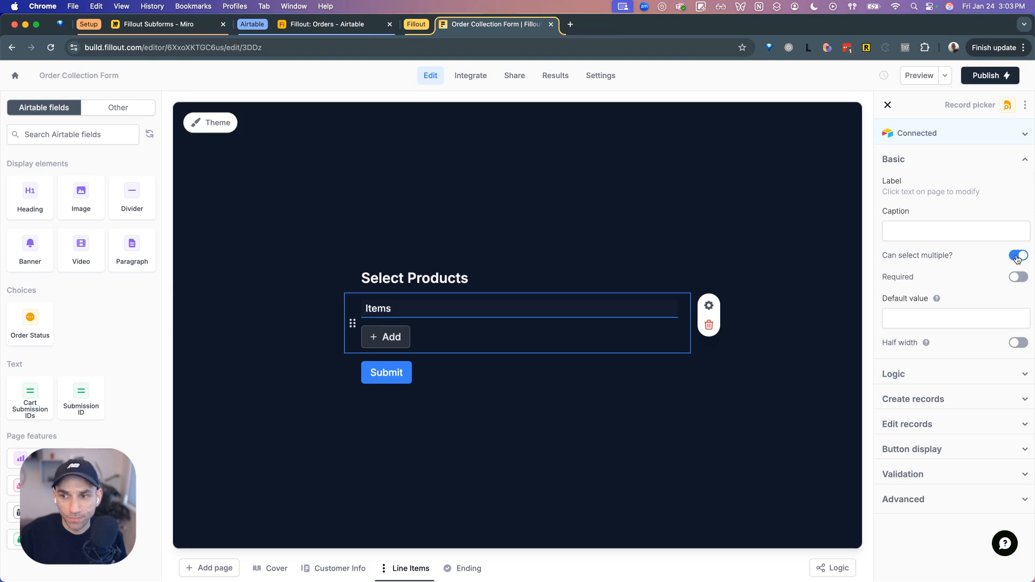
{"action": "left_click", "coordinate": [1021, 278]}
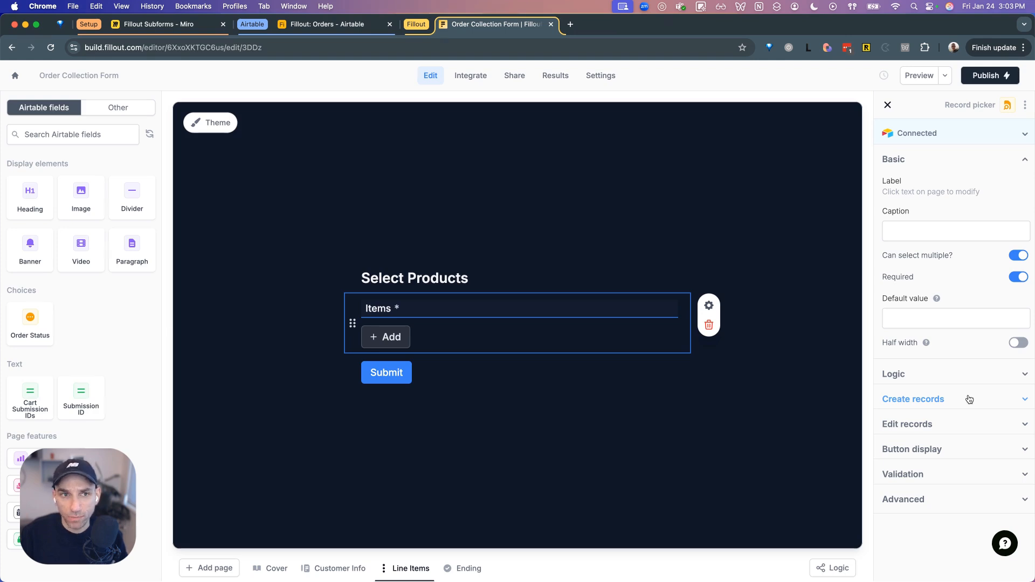
{"action": "left_click", "coordinate": [318, 29]}
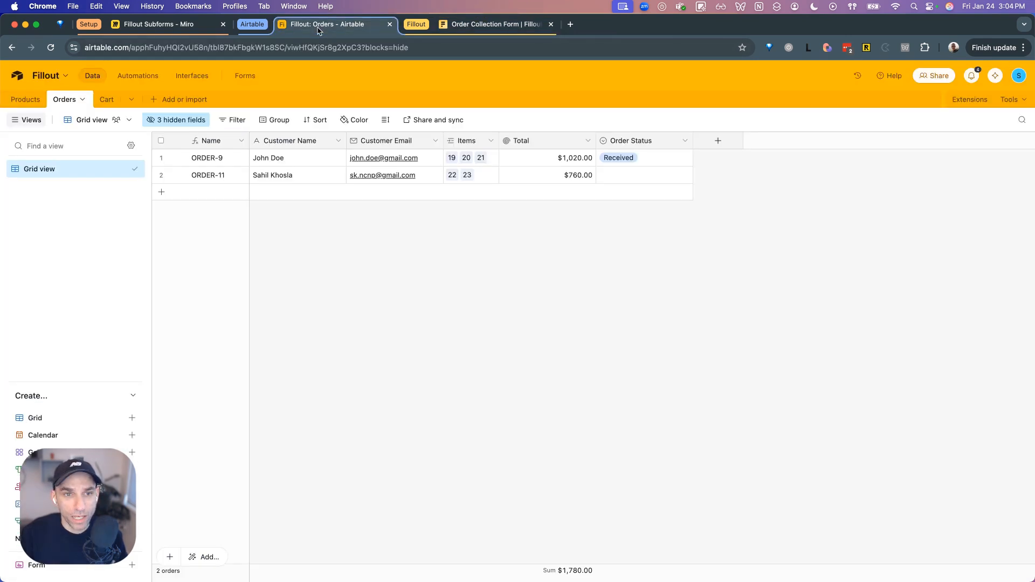
- Review the line-item rows in Airtable's Cart table, then return to the Fillout editor
{"action": "left_click", "coordinate": [112, 103]}
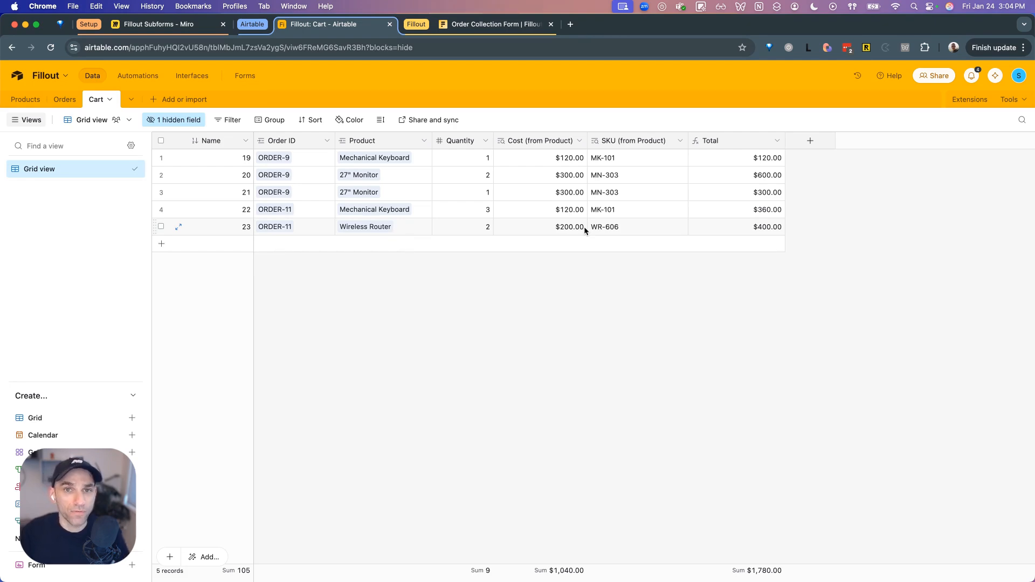
{"action": "left_click", "coordinate": [497, 24]}
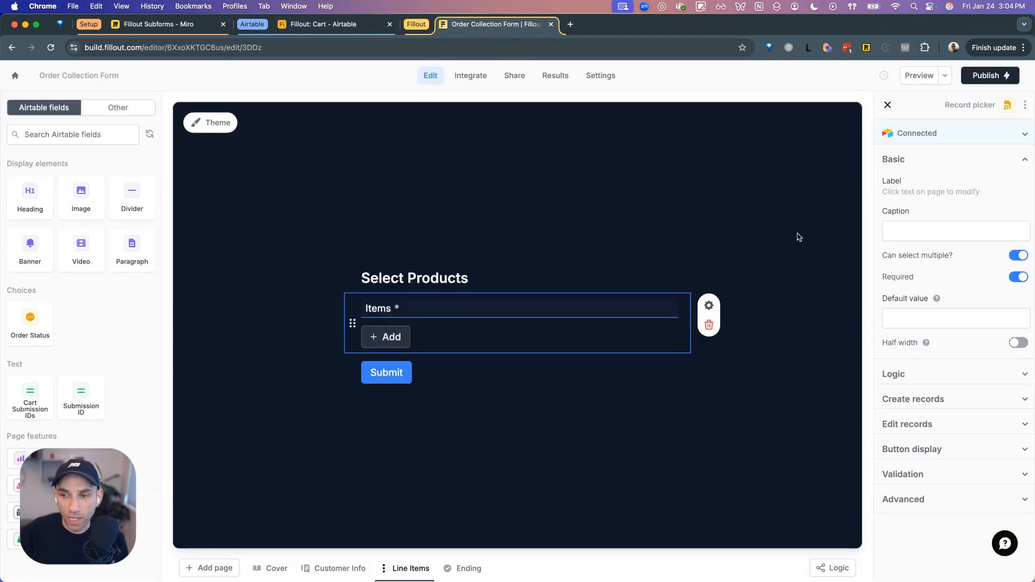
- Turn on 'Can create new records?' and 'Only show new records?' for the Items field
{"action": "left_click", "coordinate": [924, 399]}
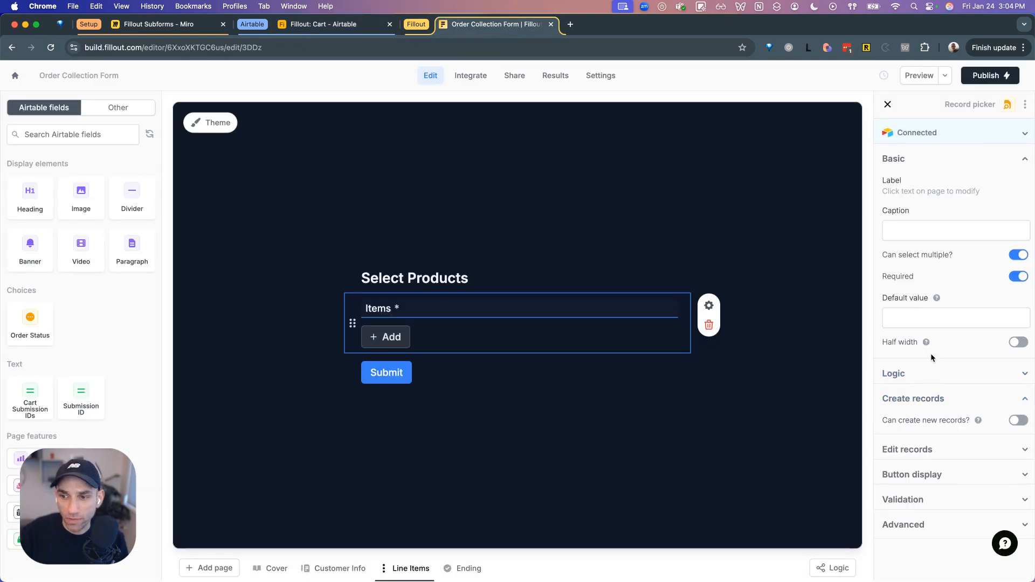
{"action": "scroll", "coordinate": [931, 354], "scroll_direction": "down", "scroll_amount": 1}
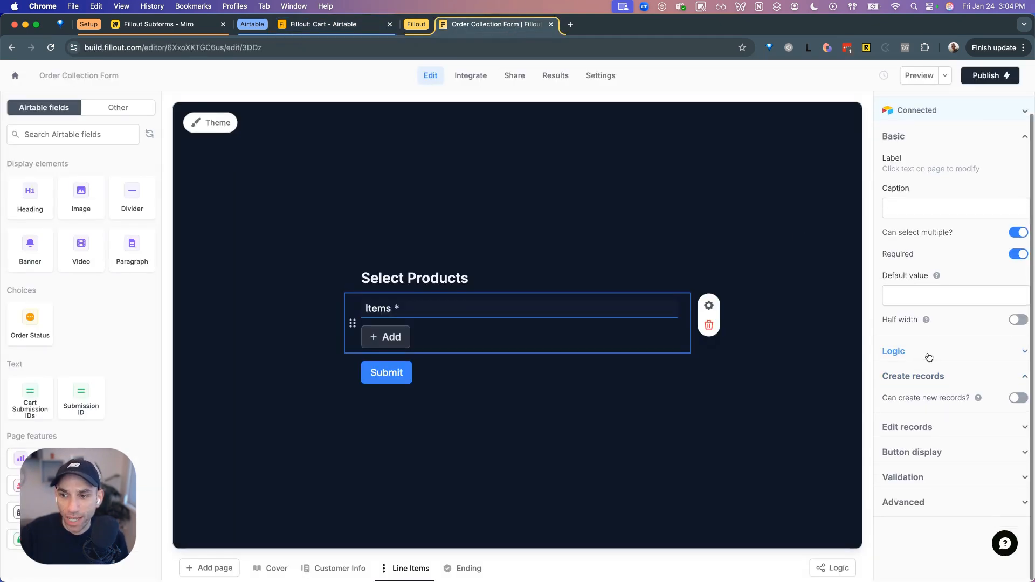
{"action": "left_click", "coordinate": [1019, 400]}
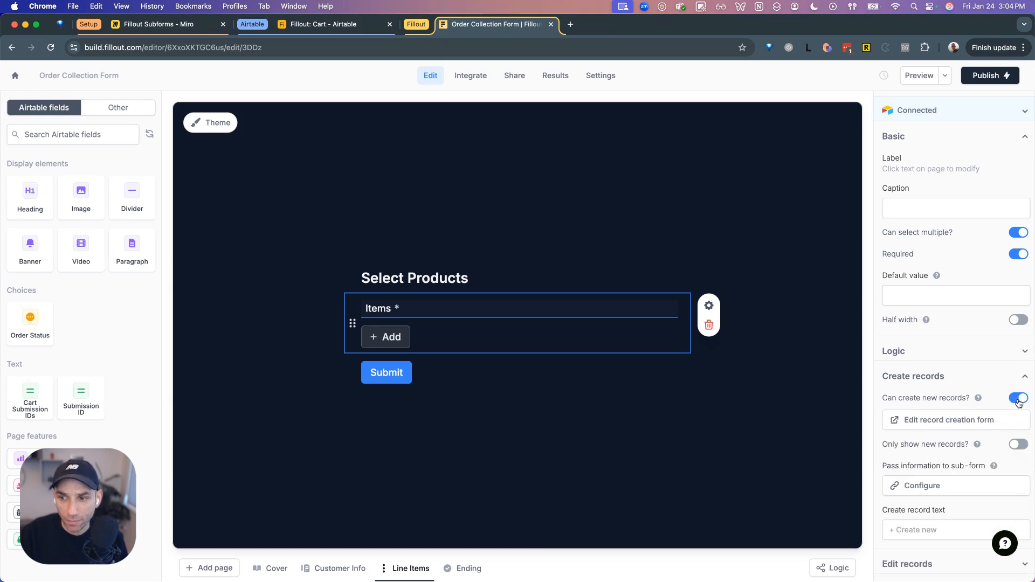
{"action": "scroll", "coordinate": [968, 356], "scroll_direction": "down", "scroll_amount": 2}
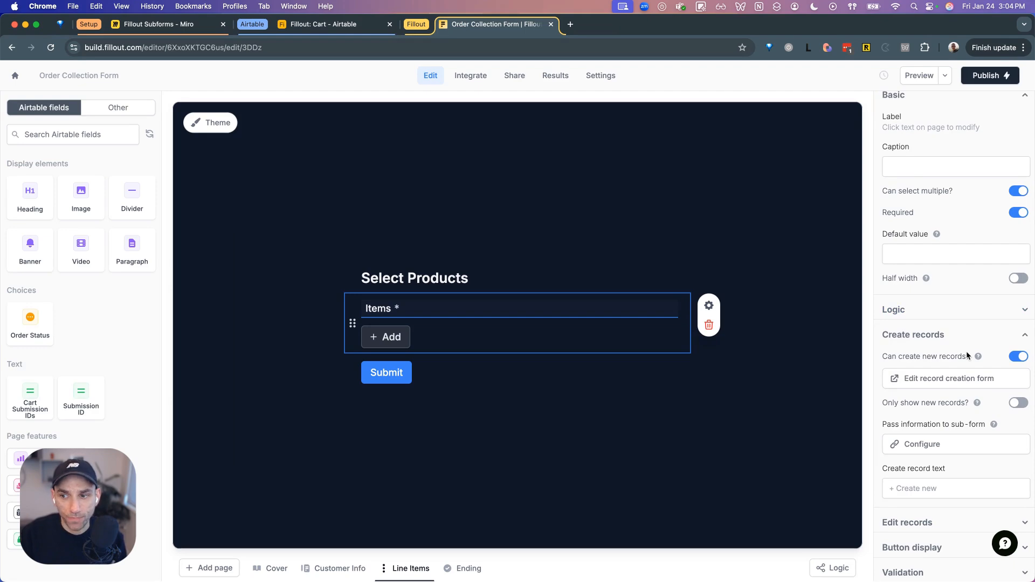
{"action": "scroll", "coordinate": [967, 355], "scroll_direction": "down", "scroll_amount": 2}
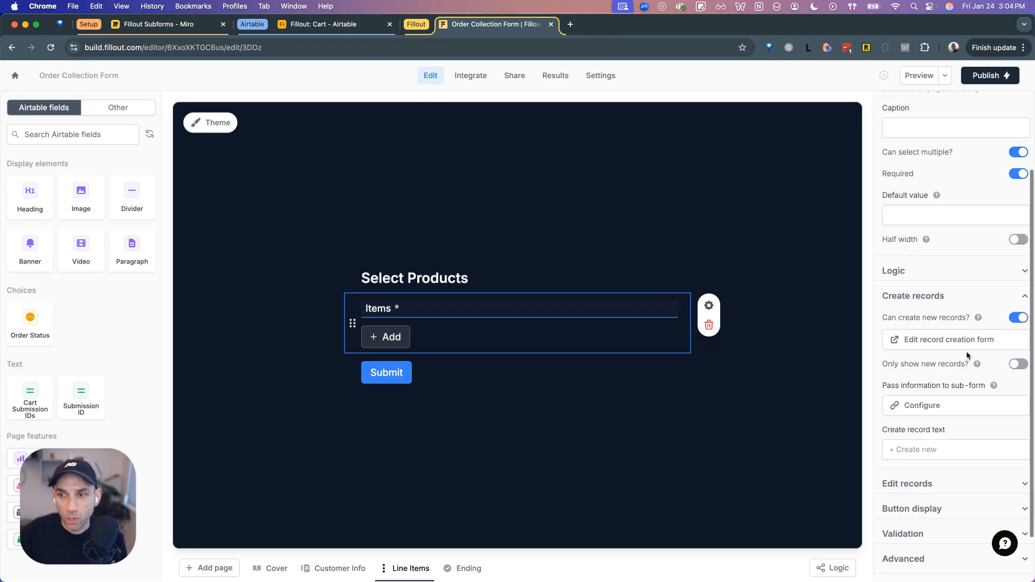
{"action": "left_click", "coordinate": [1014, 372]}
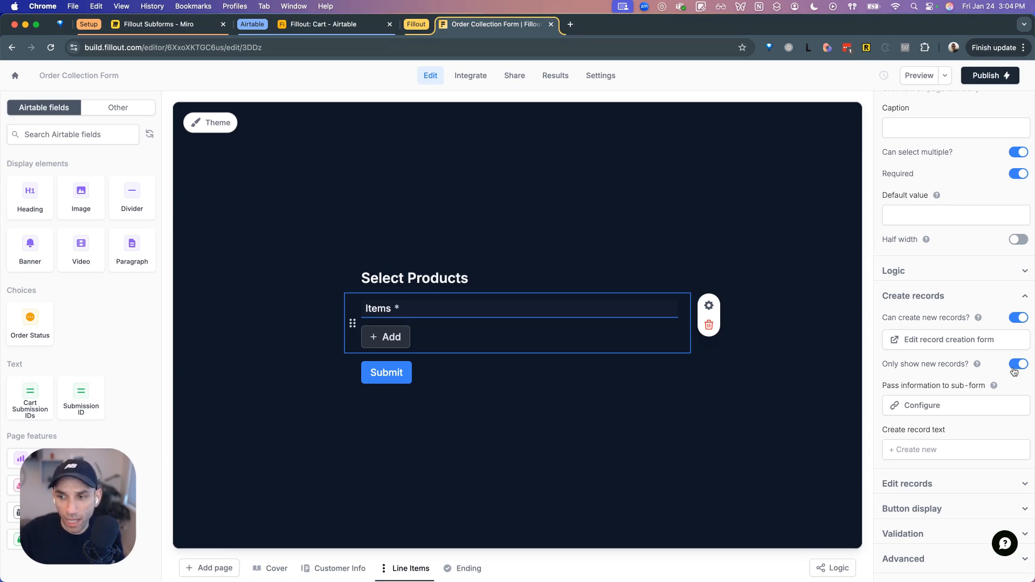
{"action": "scroll", "coordinate": [1014, 373], "scroll_direction": "down", "scroll_amount": 2}
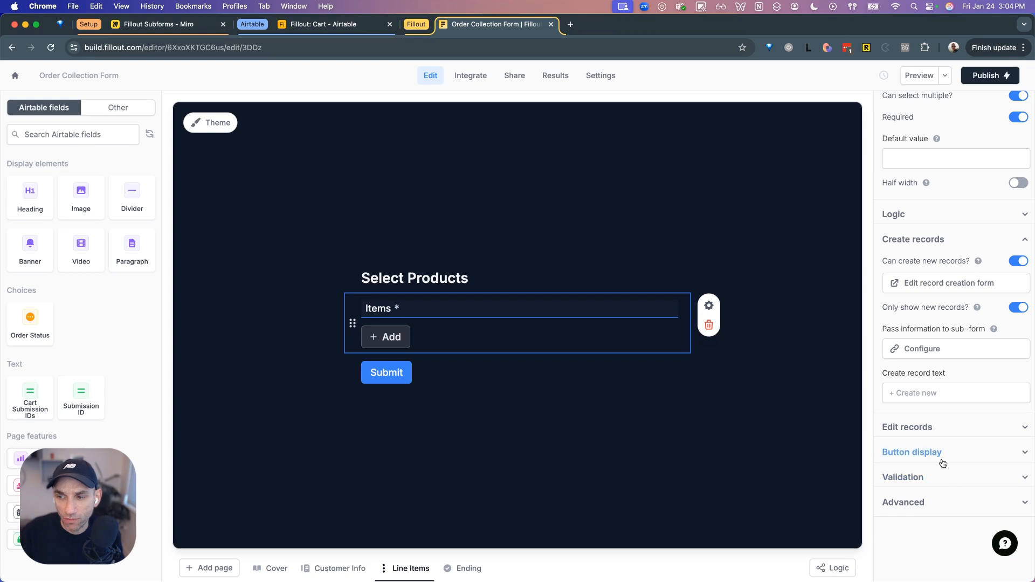
{"action": "scroll", "coordinate": [943, 464], "scroll_direction": "up", "scroll_amount": 2}
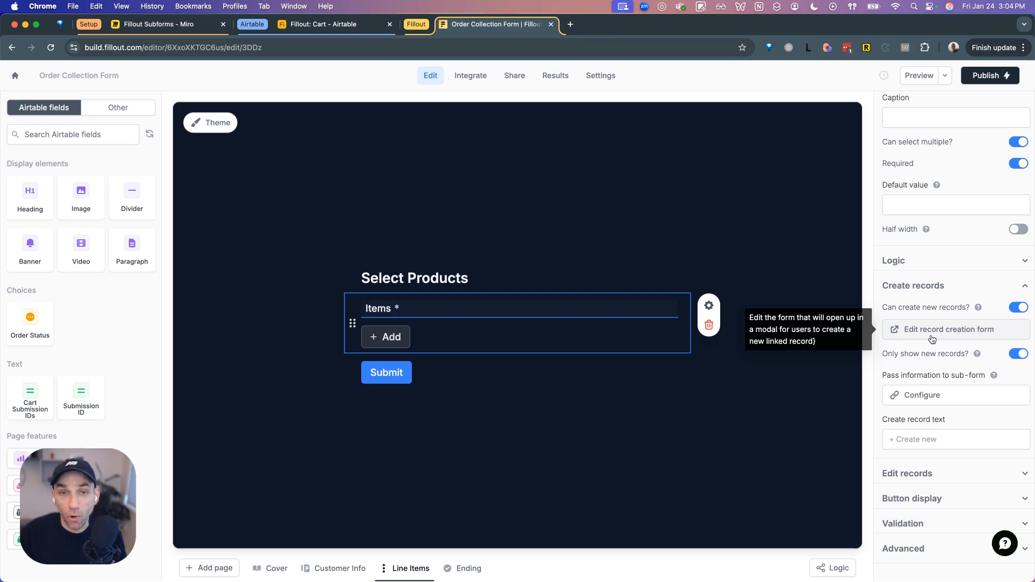
- Check the Line Items (Cart) box on the Miro board, then return to Fillout
{"action": "left_click", "coordinate": [201, 28]}
{"action": "left_click", "coordinate": [553, 415]}
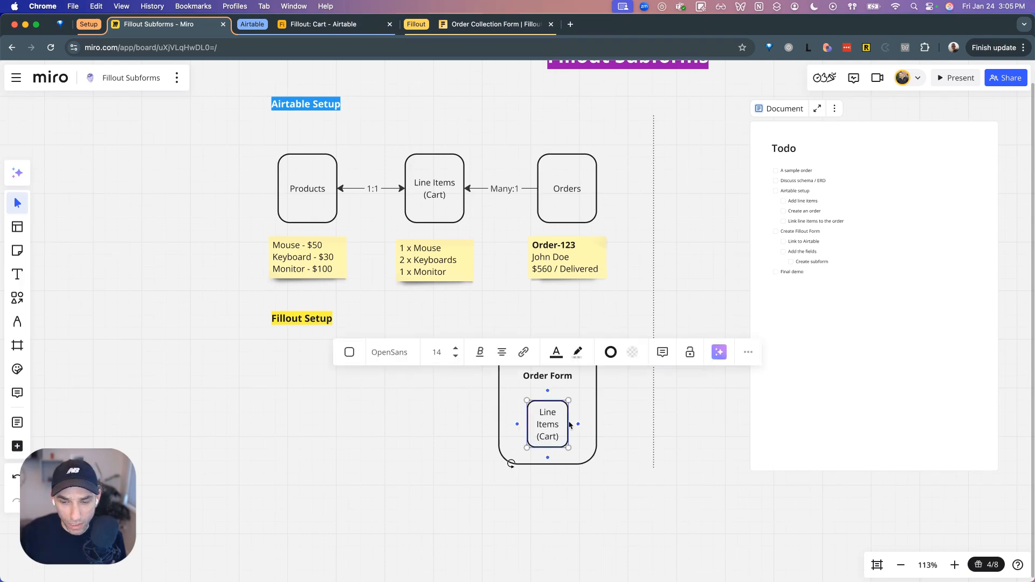
{"action": "left_click", "coordinate": [475, 24]}
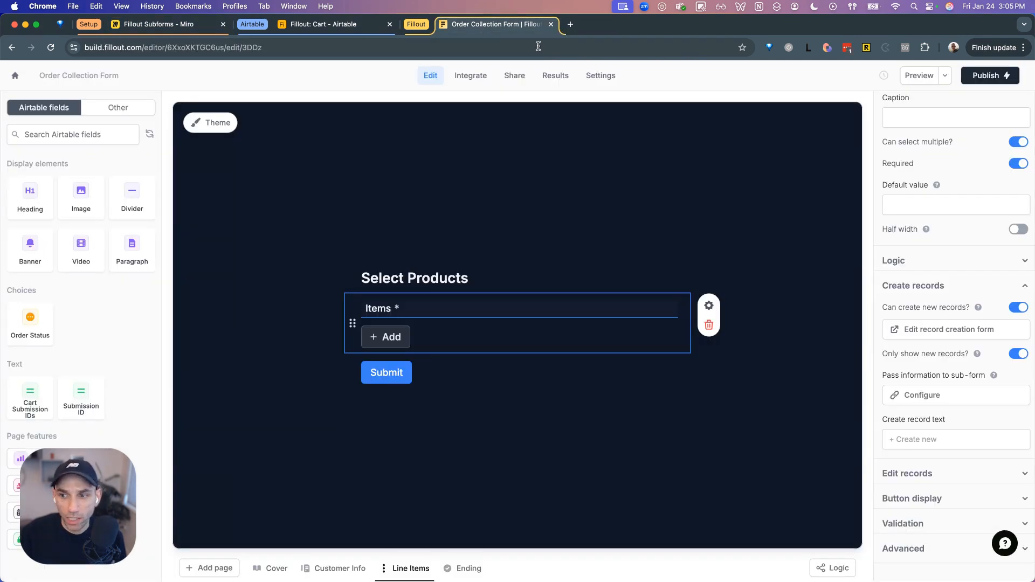
- Add a 'Select Product & Quantity' heading at the top of the record-creation subform
{"action": "left_click", "coordinate": [925, 333]}
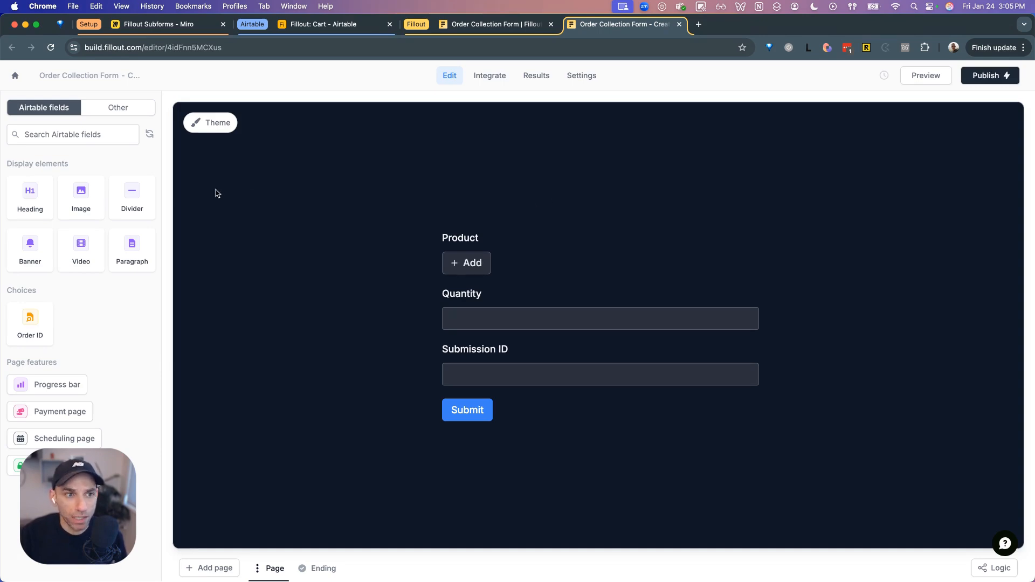
{"action": "left_click", "coordinate": [29, 198]}
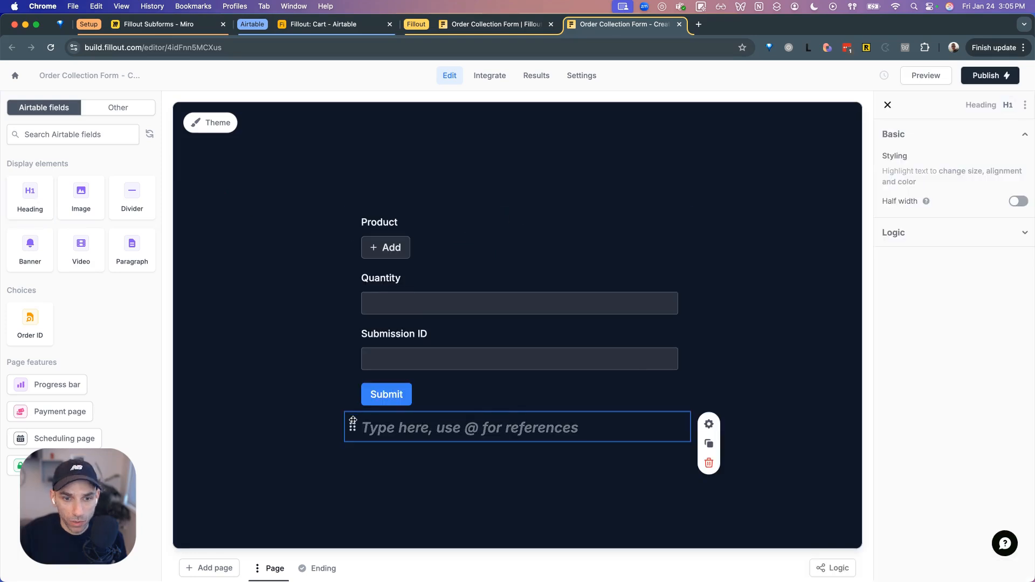
{"action": "left_click_drag", "start_coordinate": [352, 424], "coordinate": [458, 214]}
{"action": "left_click", "coordinate": [454, 226]}
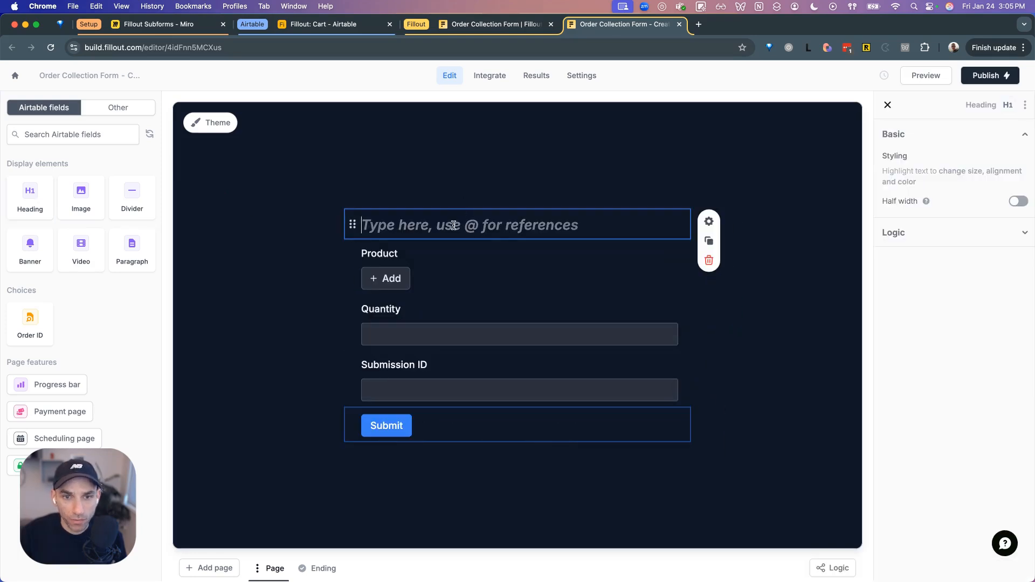
{"action": "type", "text": "Select"}
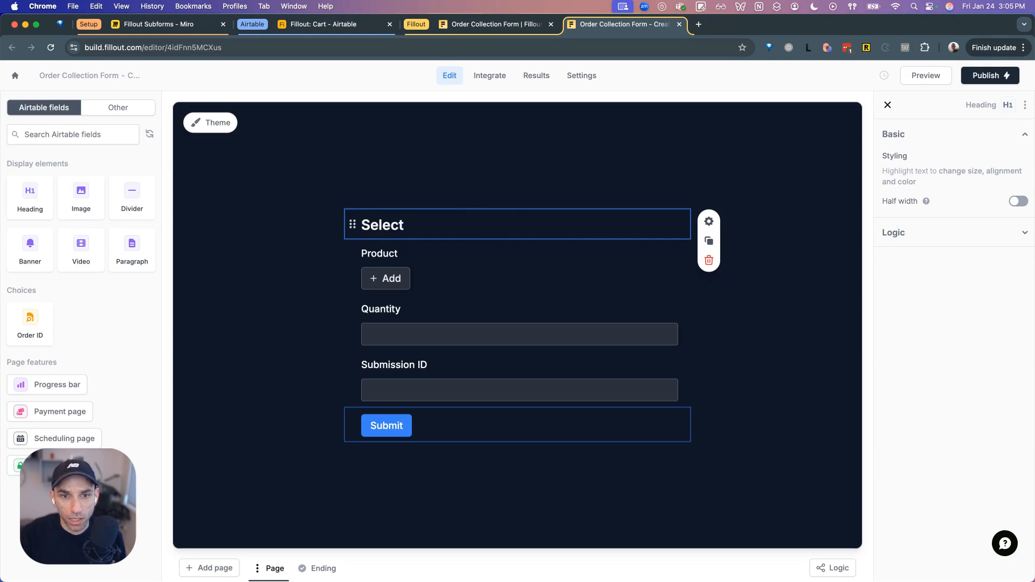
{"action": "type", "text": " Proud"}
{"action": "key", "text": "BackSpace"}
{"action": "key", "text": "BackSpace"}
{"action": "type", "text": "d"}
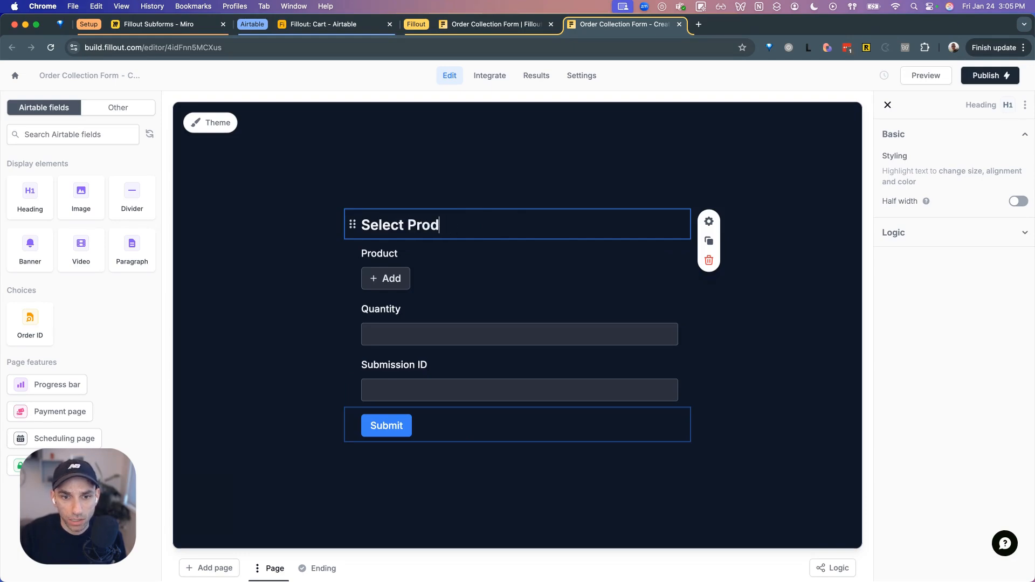
{"action": "type", "text": "uct & Quantity"}
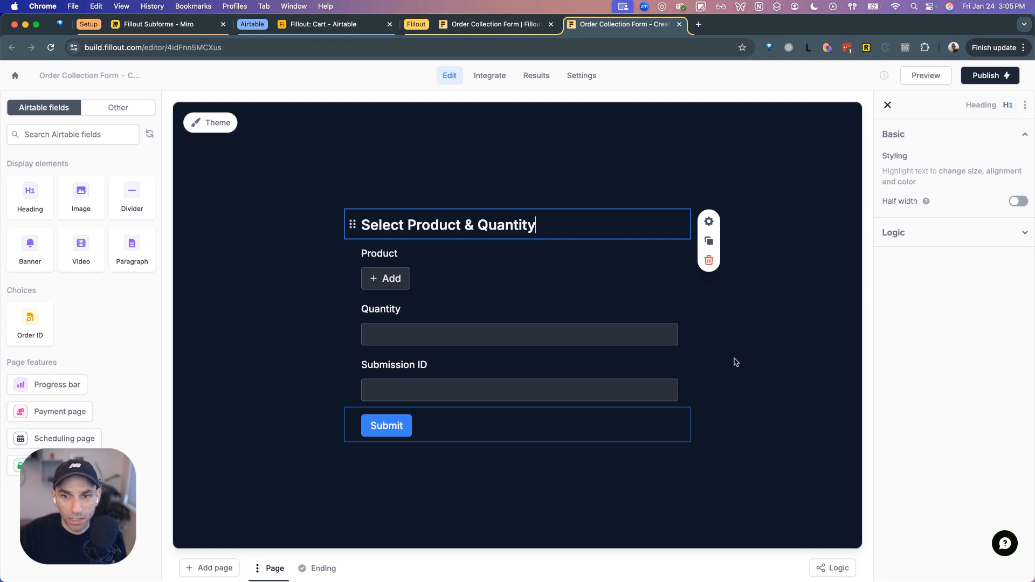
{"action": "left_click", "coordinate": [781, 358]}
- Delete the Submission ID field, leaving the Product and Quantity fields
{"action": "left_click", "coordinate": [534, 378]}
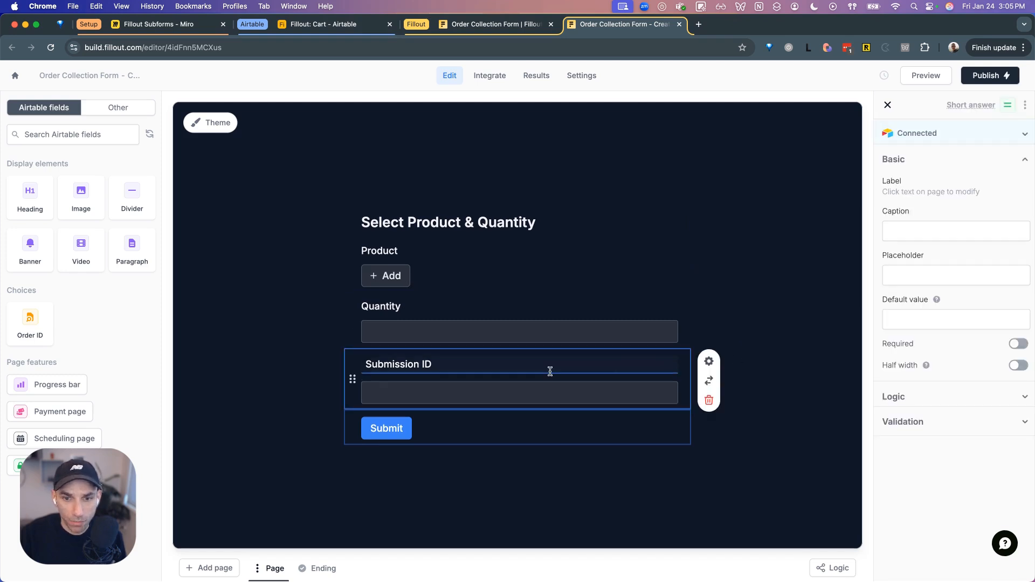
{"action": "left_click", "coordinate": [709, 400]}
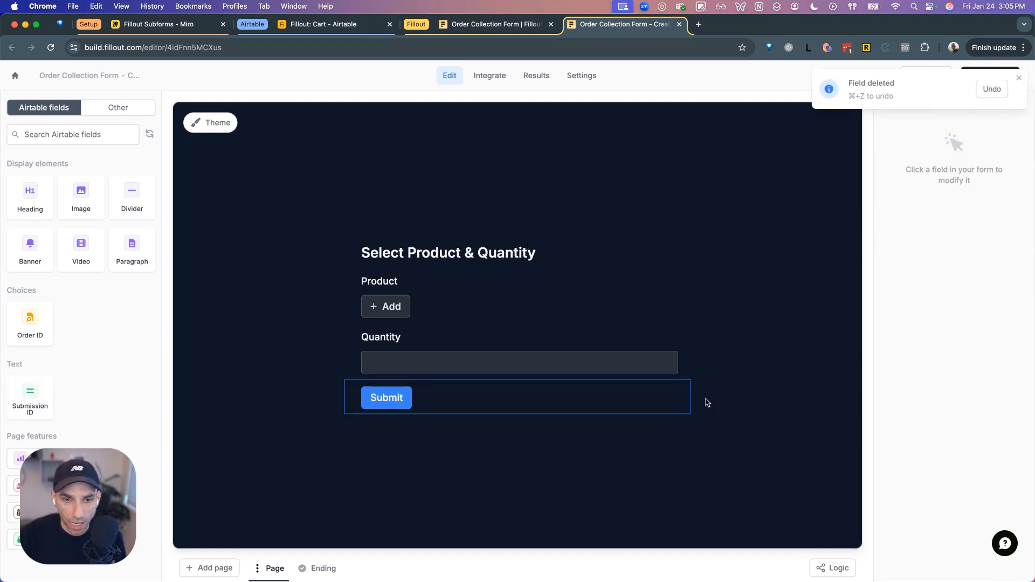
{"action": "left_click", "coordinate": [550, 349]}
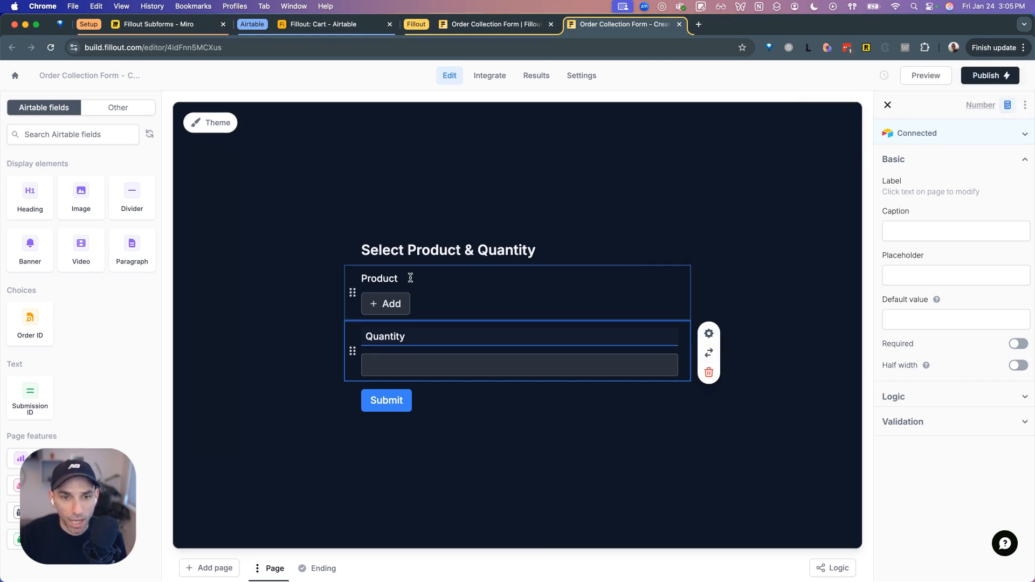
{"action": "left_click", "coordinate": [434, 296]}
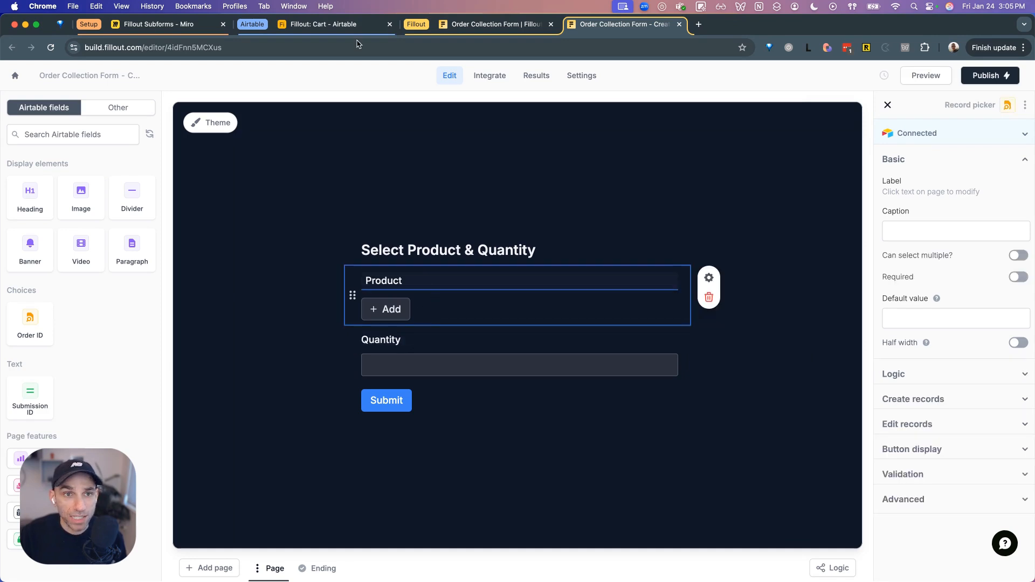
- Check Airtable's Cart and Products tables, then return to the Fillout editor
{"action": "left_click", "coordinate": [339, 28]}
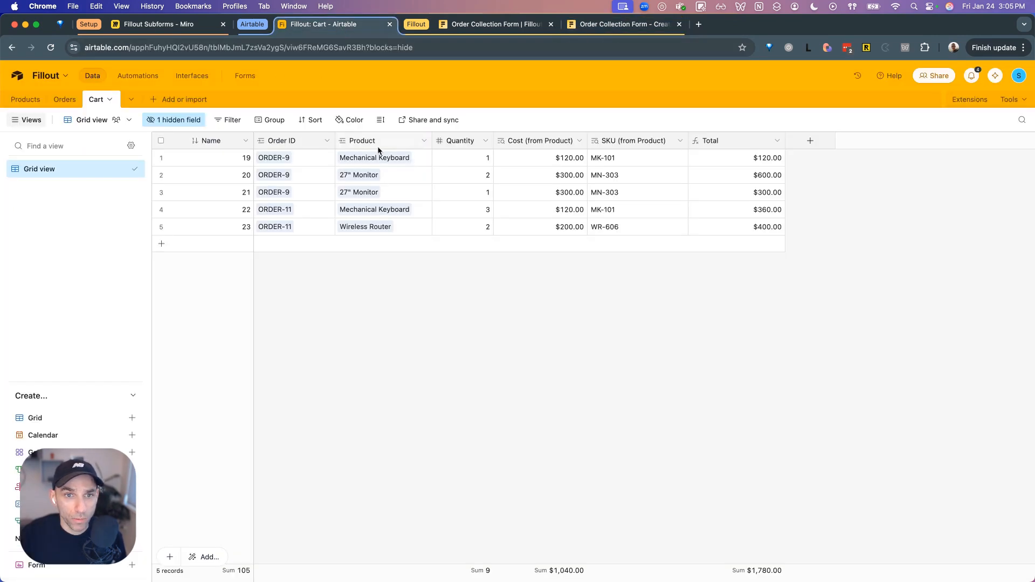
{"action": "left_click", "coordinate": [27, 100]}
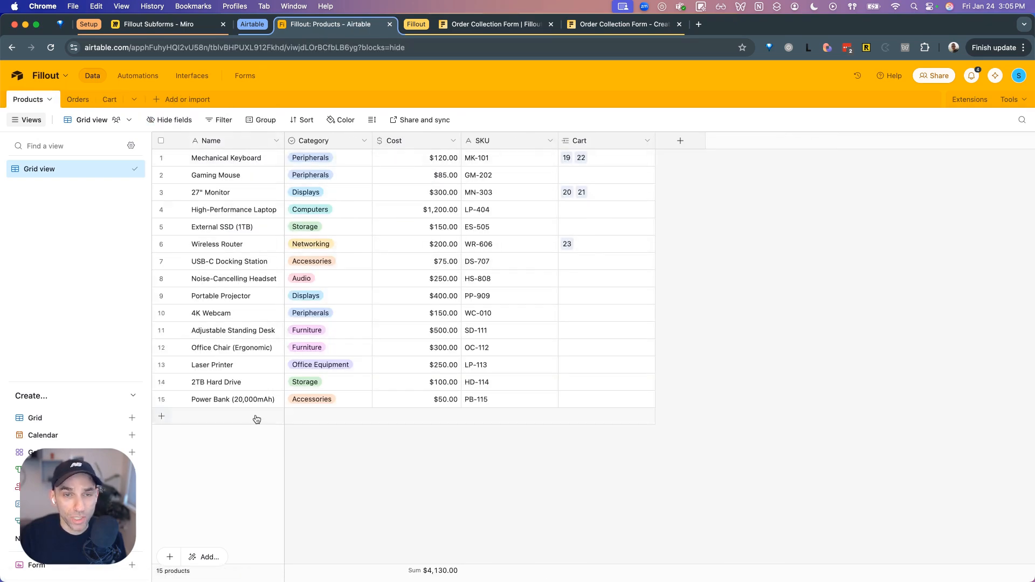
{"action": "left_click", "coordinate": [592, 25]}
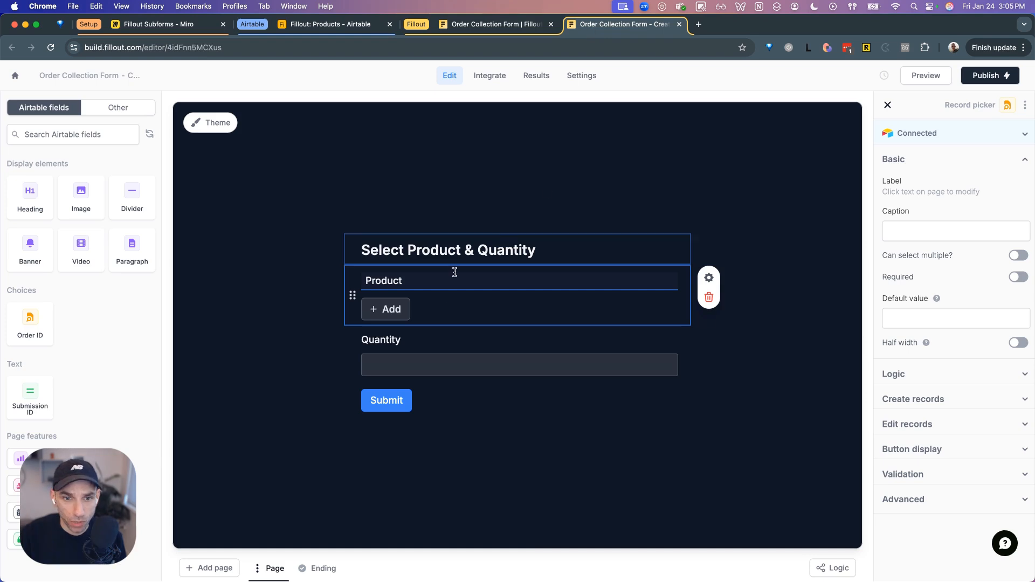
- Look through the product options the Product picker offers, then reopen its settings
{"action": "left_click", "coordinate": [384, 316]}
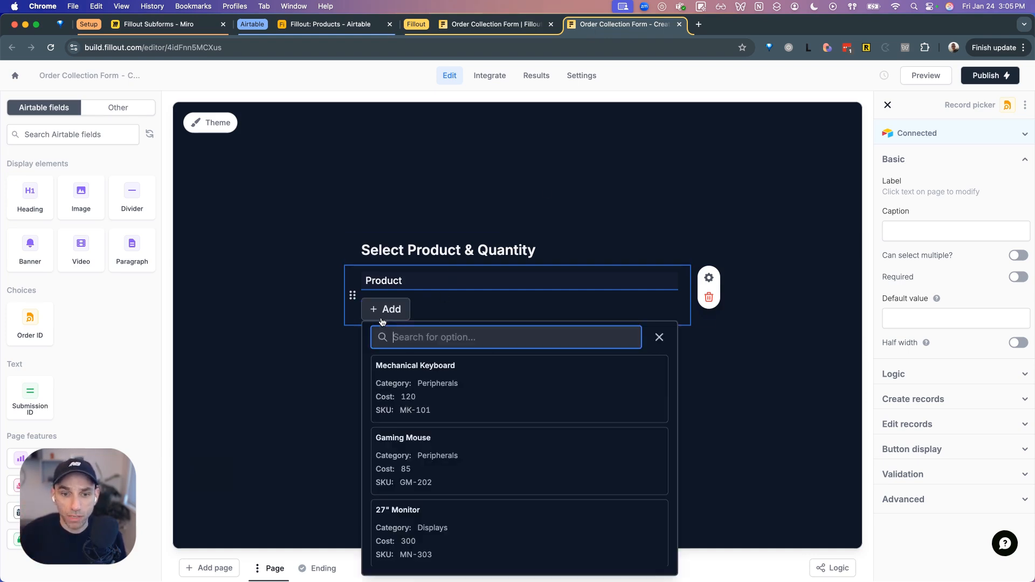
{"action": "scroll", "coordinate": [460, 418], "scroll_direction": "down", "scroll_amount": 5}
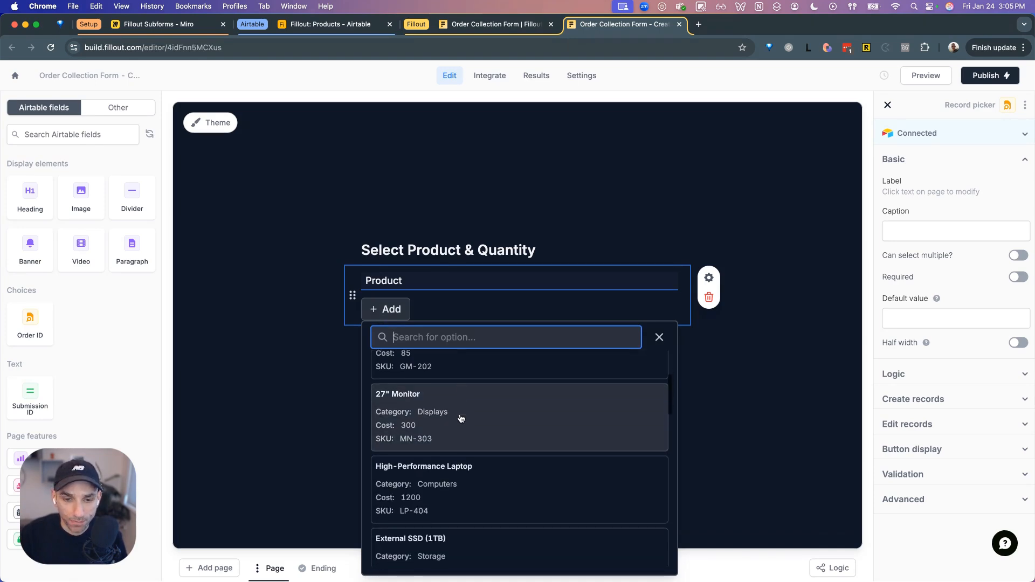
{"action": "scroll", "coordinate": [460, 418], "scroll_direction": "up", "scroll_amount": 5}
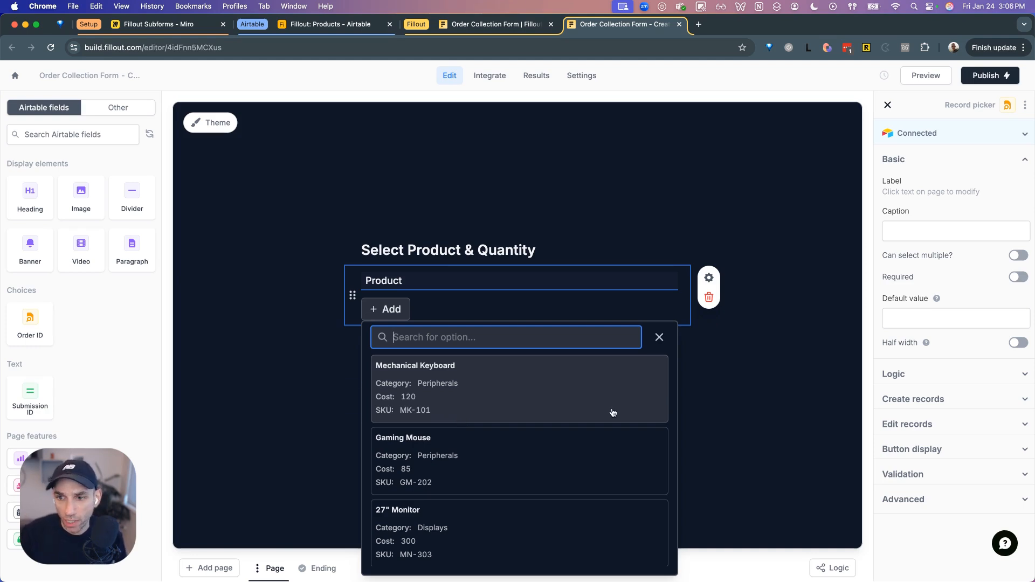
{"action": "left_click", "coordinate": [773, 392]}
{"action": "left_click", "coordinate": [655, 275]}
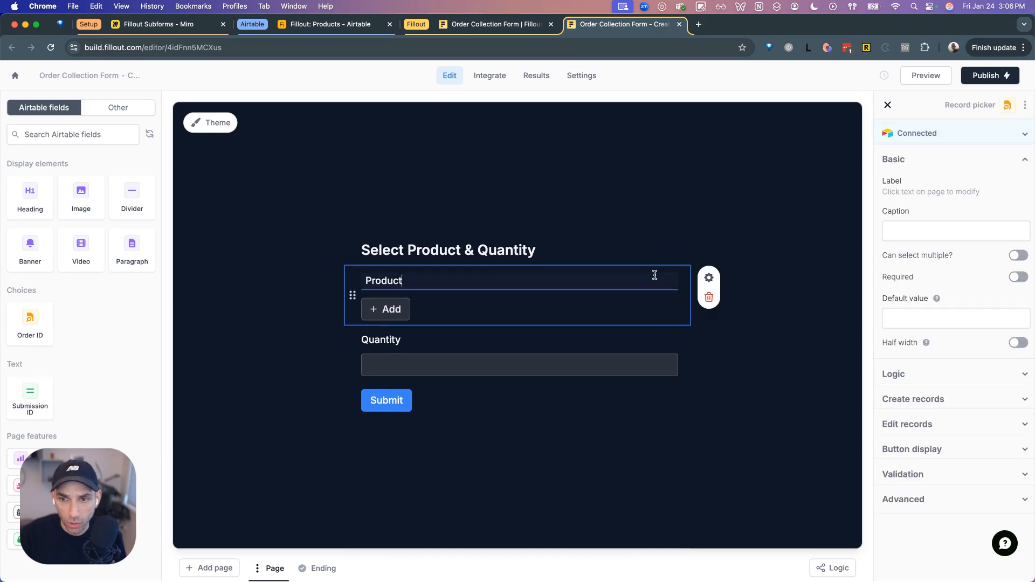
{"action": "left_click", "coordinate": [709, 278]}
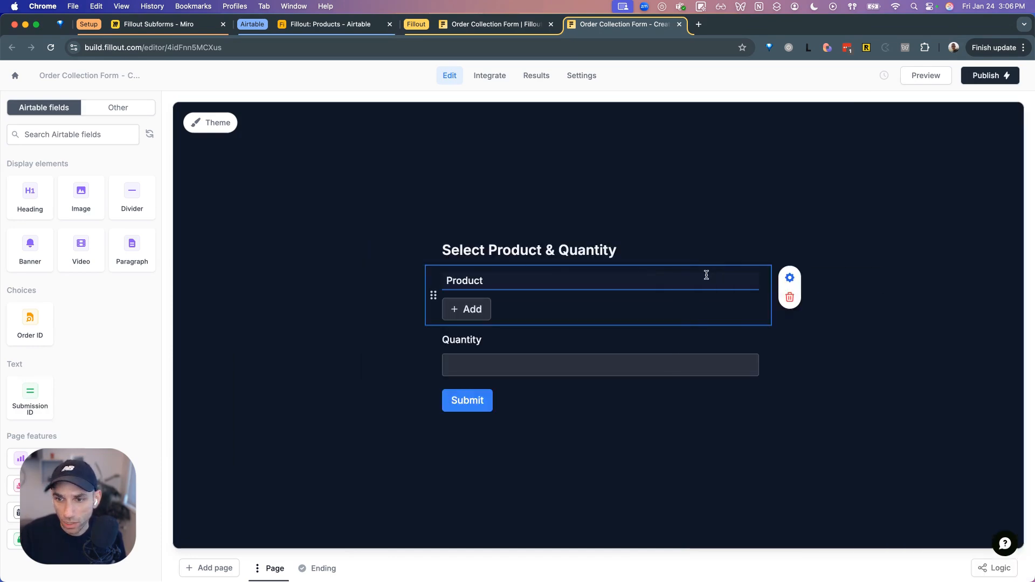
{"action": "left_click", "coordinate": [790, 277]}
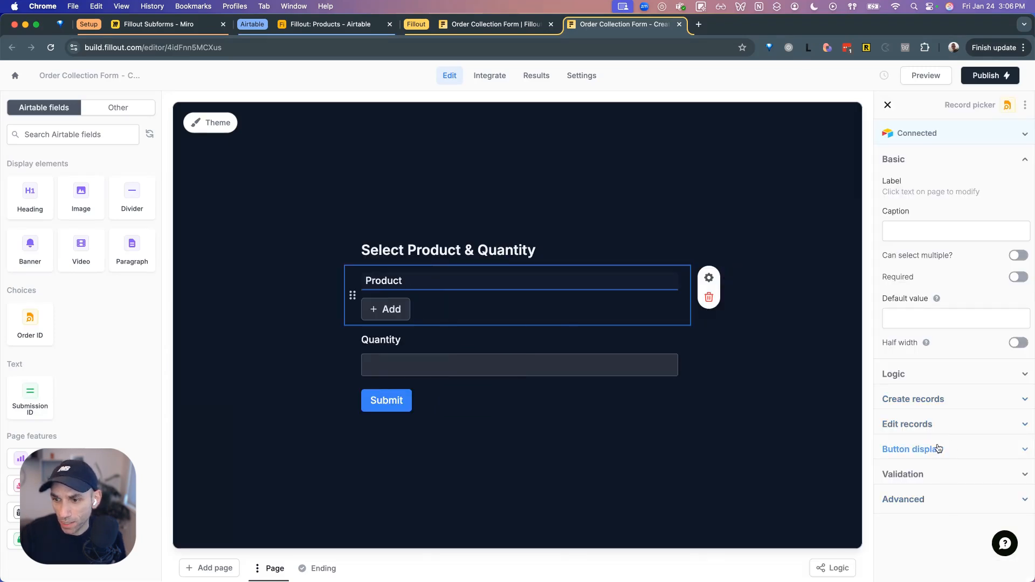
- Expand the Product field's record creation, editing, button display and Advanced settings
{"action": "left_click", "coordinate": [938, 407]}
{"action": "scroll", "coordinate": [959, 398], "scroll_direction": "down", "scroll_amount": 1}
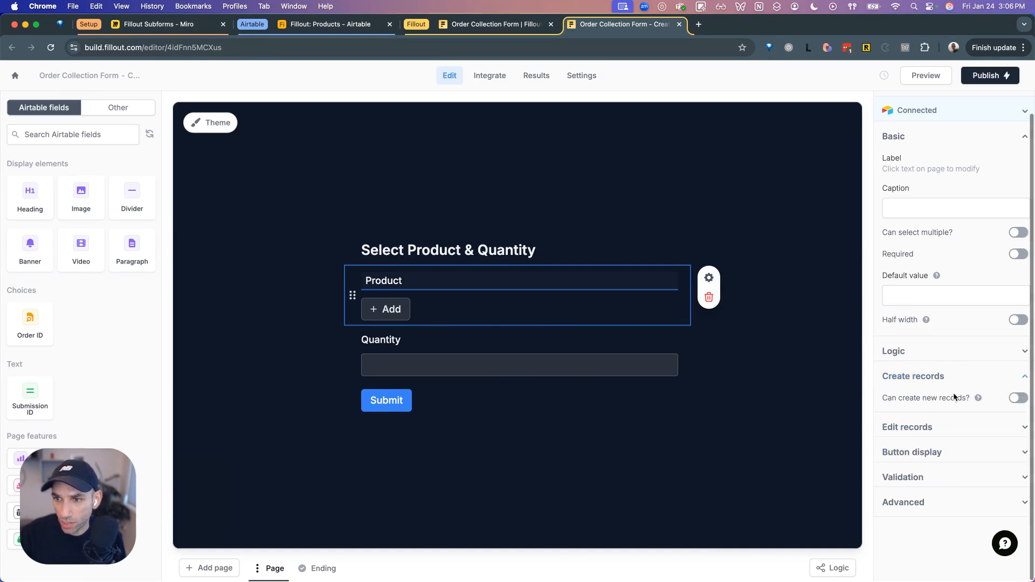
{"action": "left_click", "coordinate": [945, 427]}
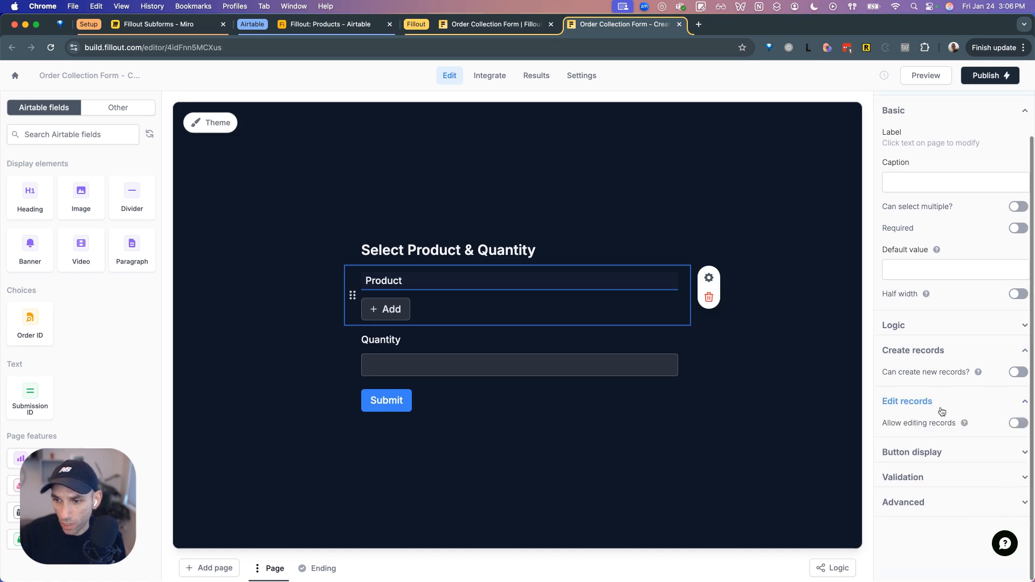
{"action": "left_click", "coordinate": [929, 453]}
{"action": "scroll", "coordinate": [931, 423], "scroll_direction": "down", "scroll_amount": 5}
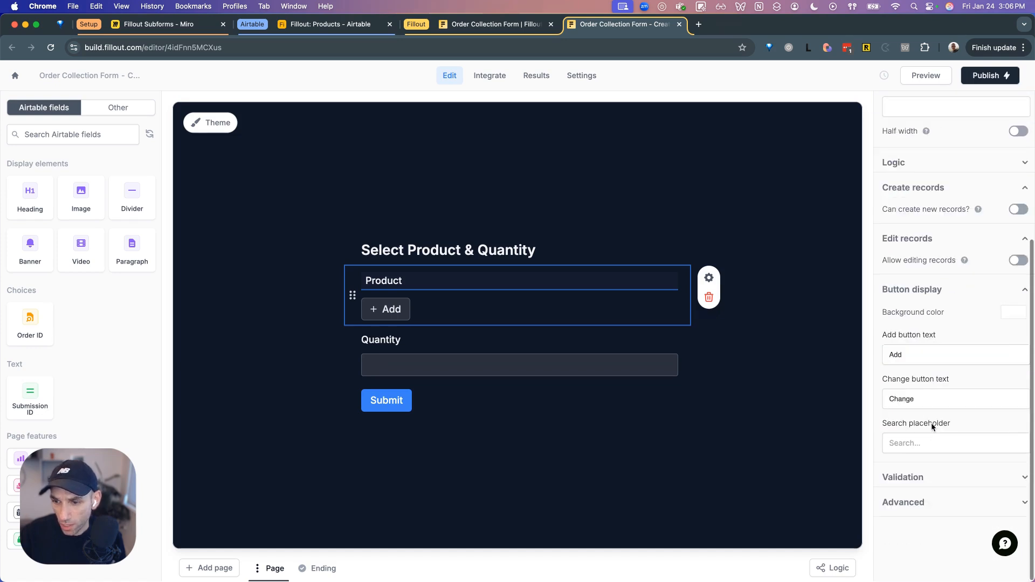
{"action": "left_click", "coordinate": [918, 502]}
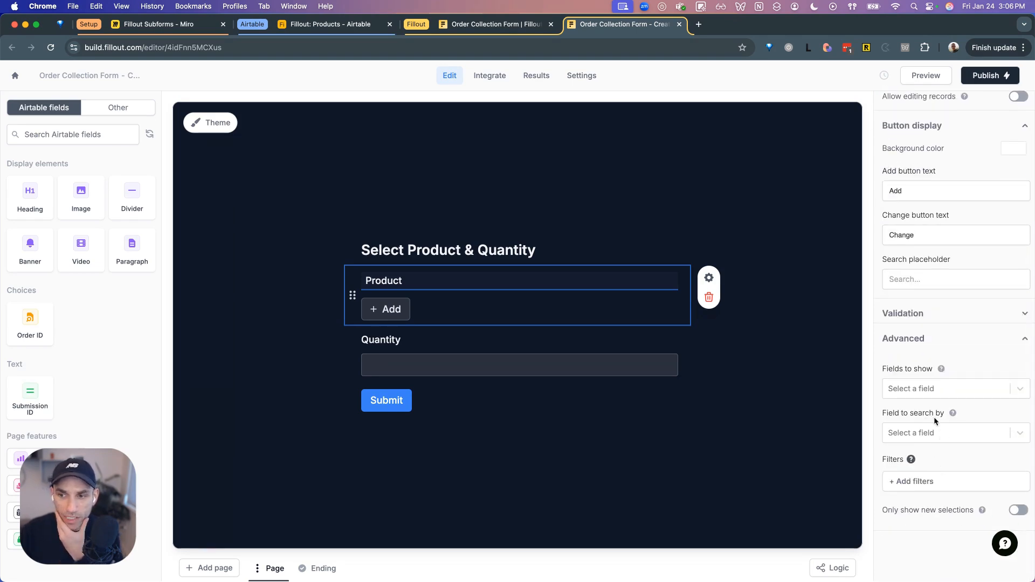
- Add Name, Category and Cost to the Product picker's Fields to show
{"action": "left_click", "coordinate": [948, 391]}
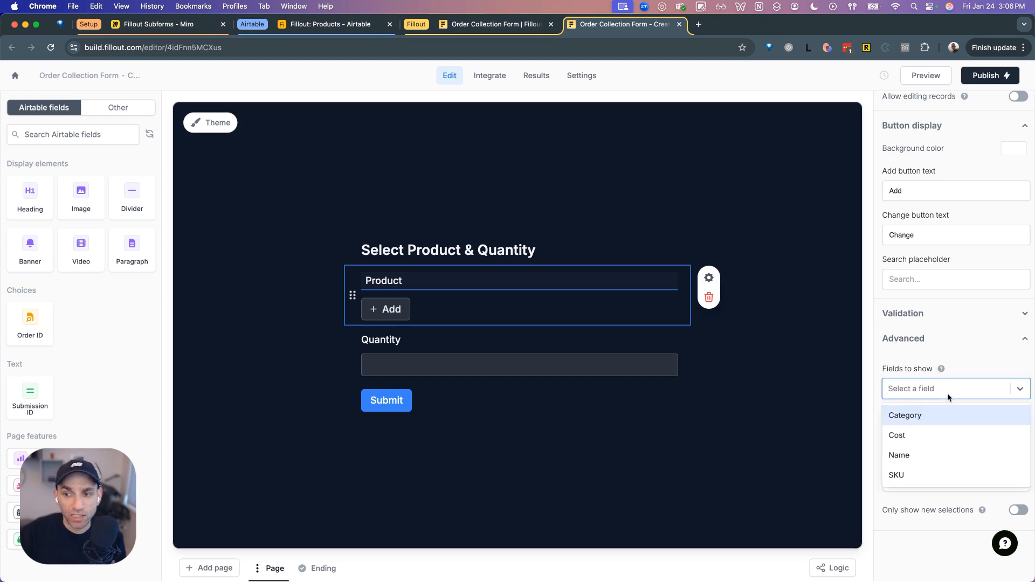
{"action": "left_click", "coordinate": [921, 453]}
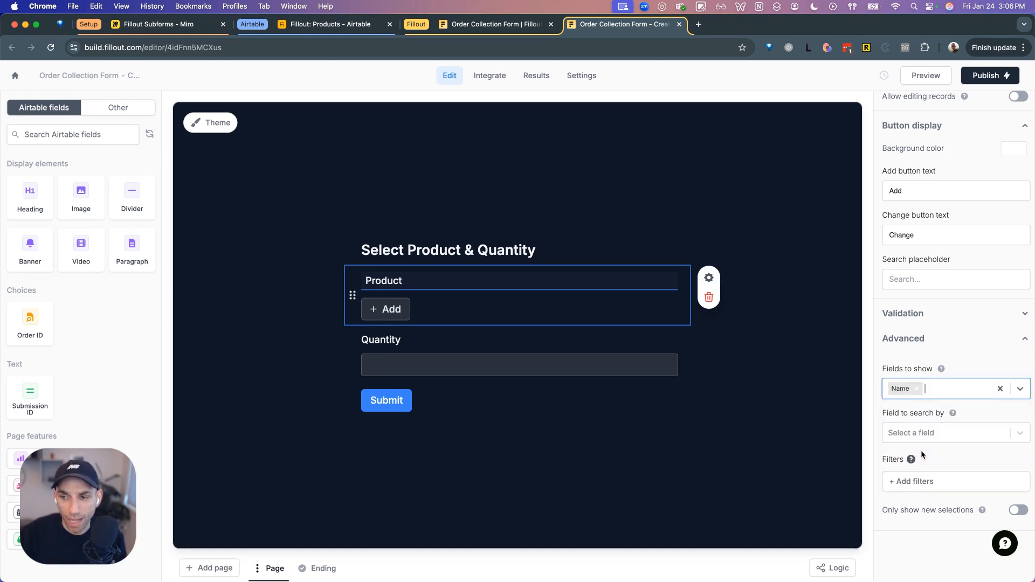
{"action": "left_click", "coordinate": [972, 386]}
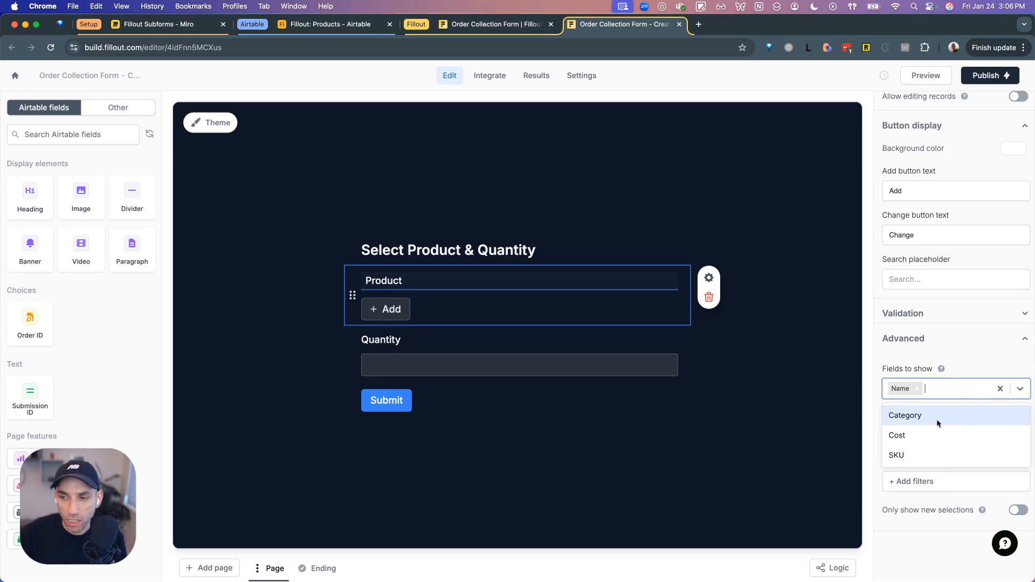
{"action": "left_click", "coordinate": [937, 419]}
{"action": "left_click", "coordinate": [982, 393]}
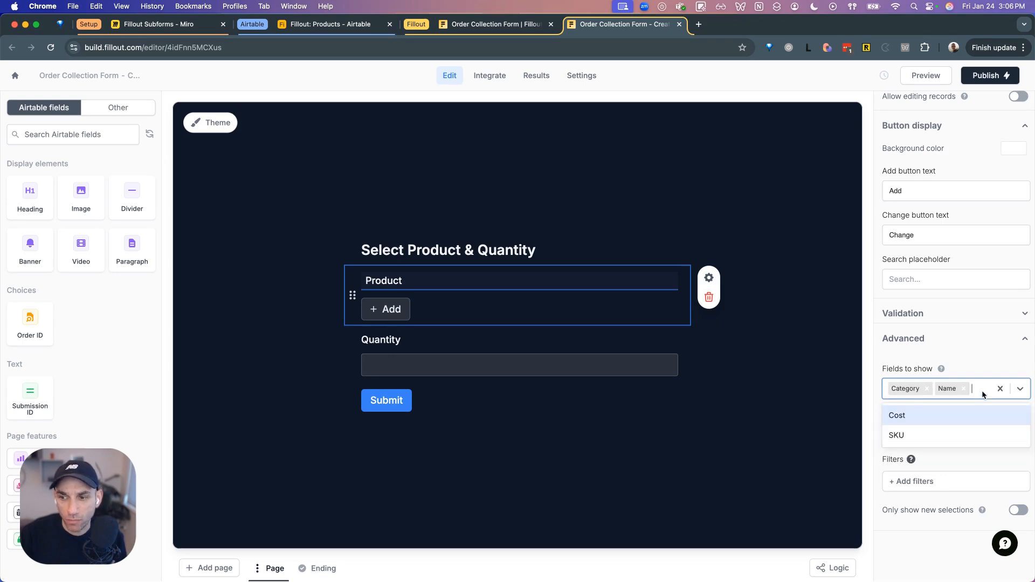
{"action": "left_click", "coordinate": [950, 417]}
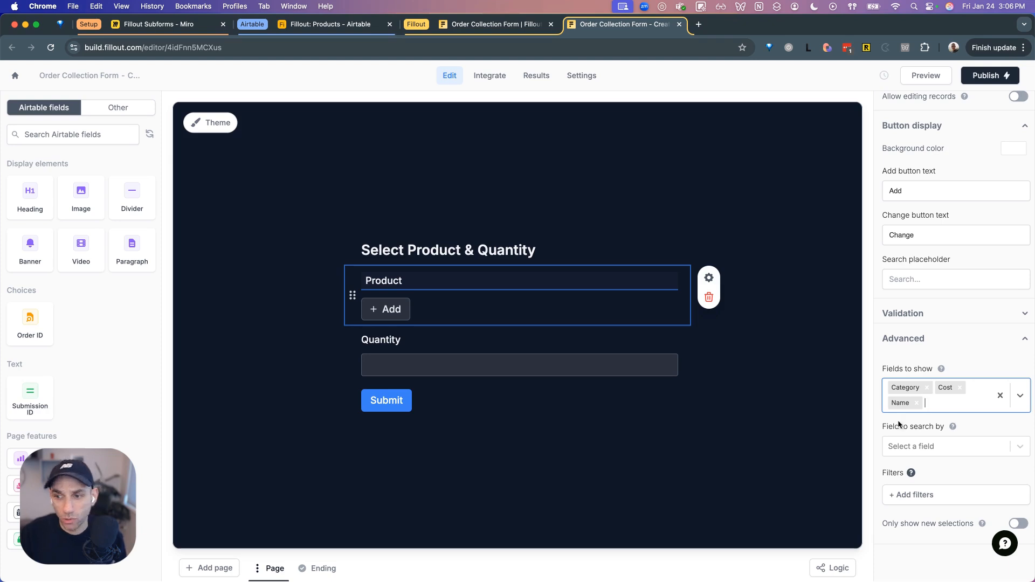
- Set the Product picker's Field to search by to Name
{"action": "left_click", "coordinate": [947, 447]}
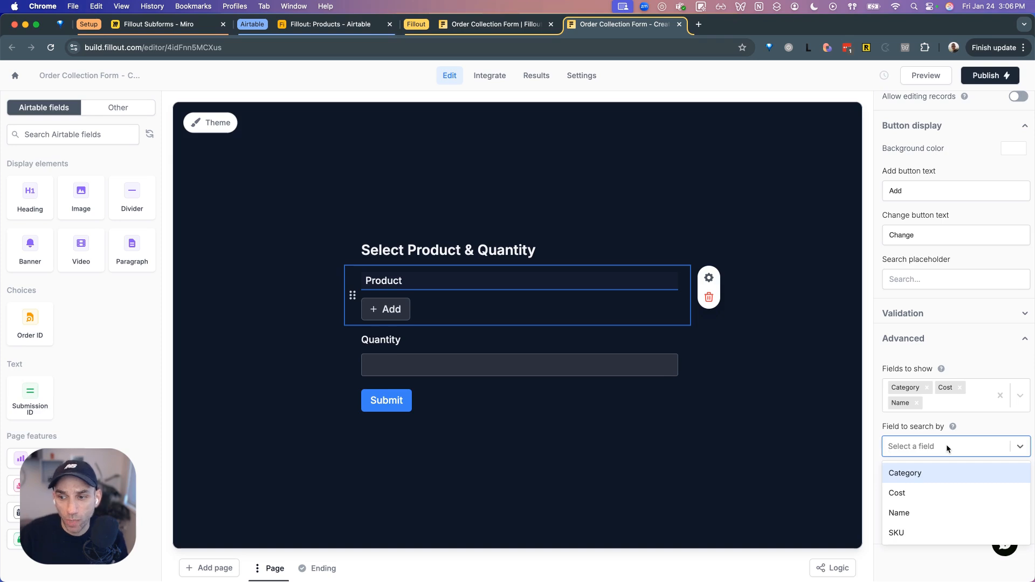
{"action": "left_click", "coordinate": [917, 513]}
{"action": "left_click", "coordinate": [948, 451]}
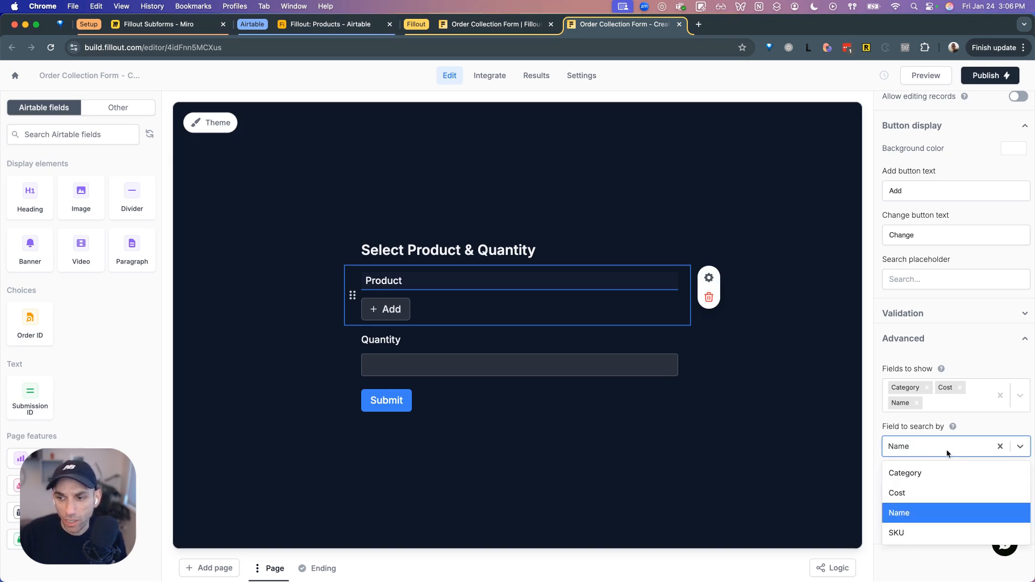
{"action": "left_click", "coordinate": [918, 515]}
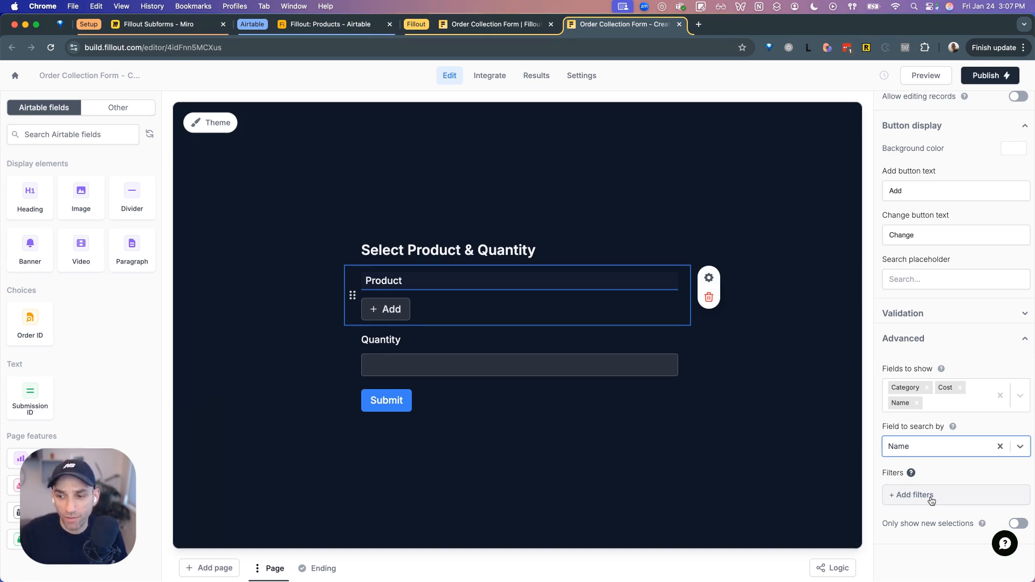
{"action": "scroll", "coordinate": [953, 468], "scroll_direction": "down", "scroll_amount": 1}
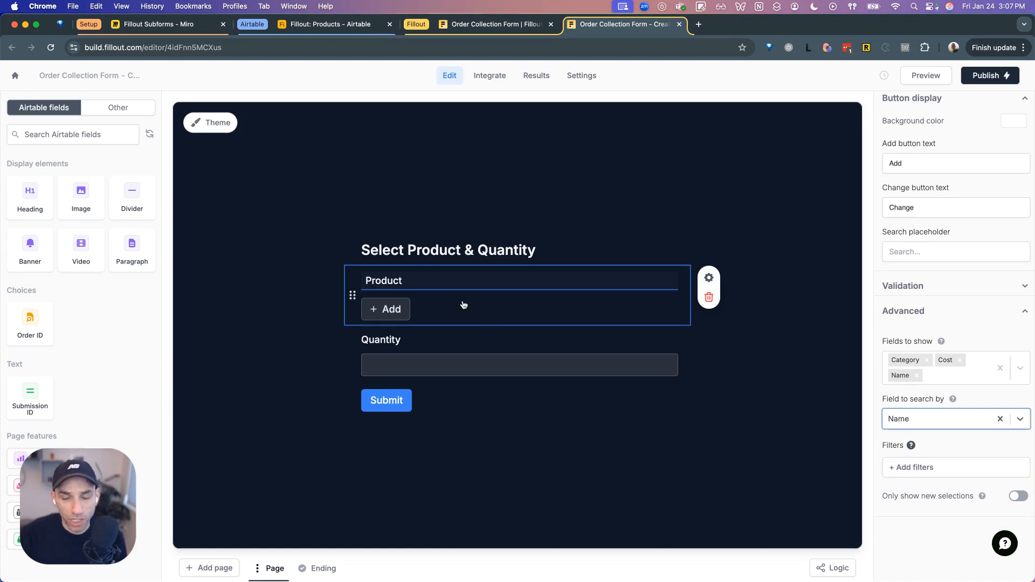
{"action": "left_click", "coordinate": [456, 276]}
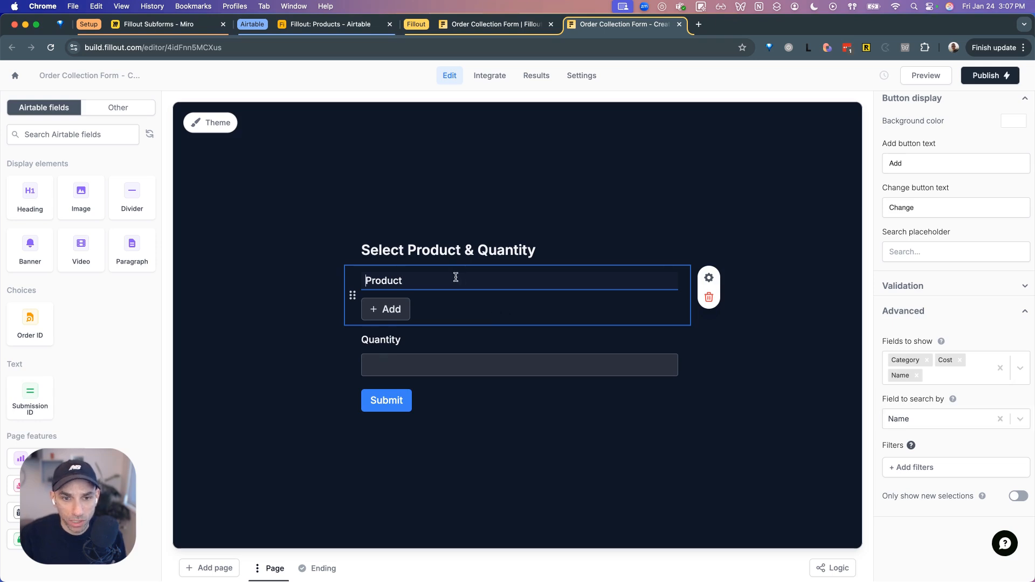
- Relabel the subform fields 'Select Product' and 'Provide Quantity'
{"action": "type", "text": "Select"}
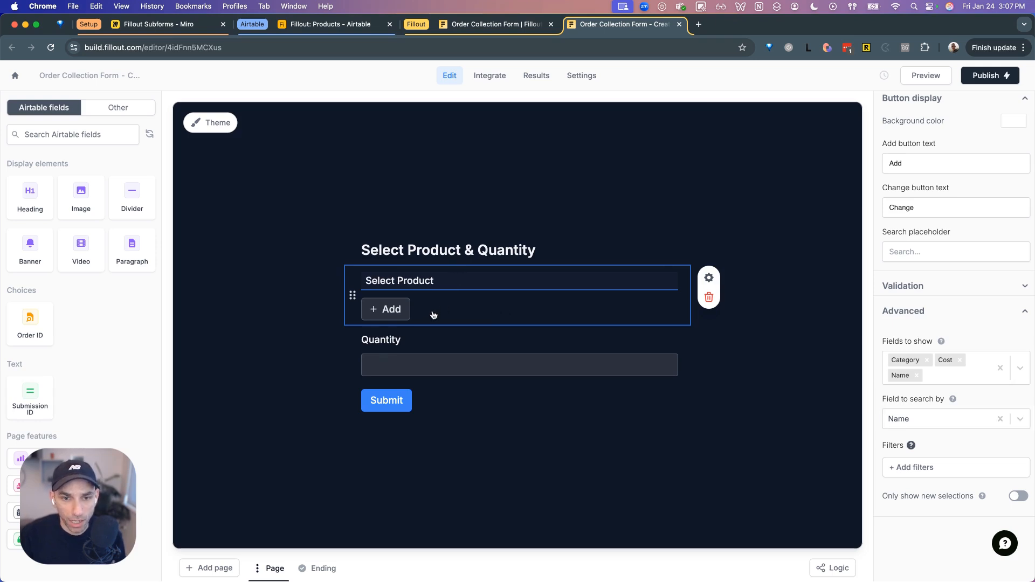
{"action": "left_click", "coordinate": [367, 337]}
{"action": "left_click", "coordinate": [369, 336]}
{"action": "type", "text": "P"}
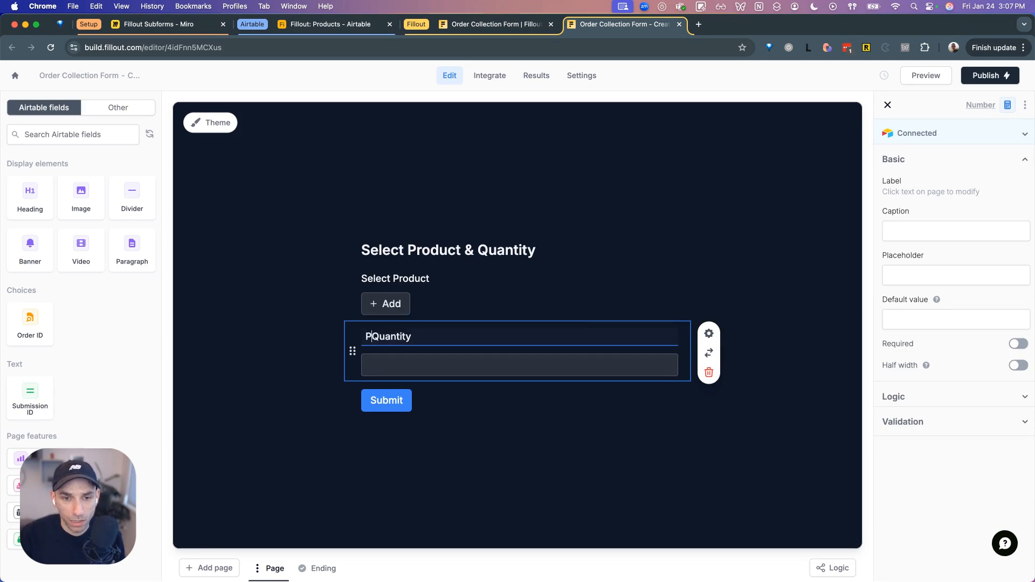
{"action": "type", "text": "rovide"}
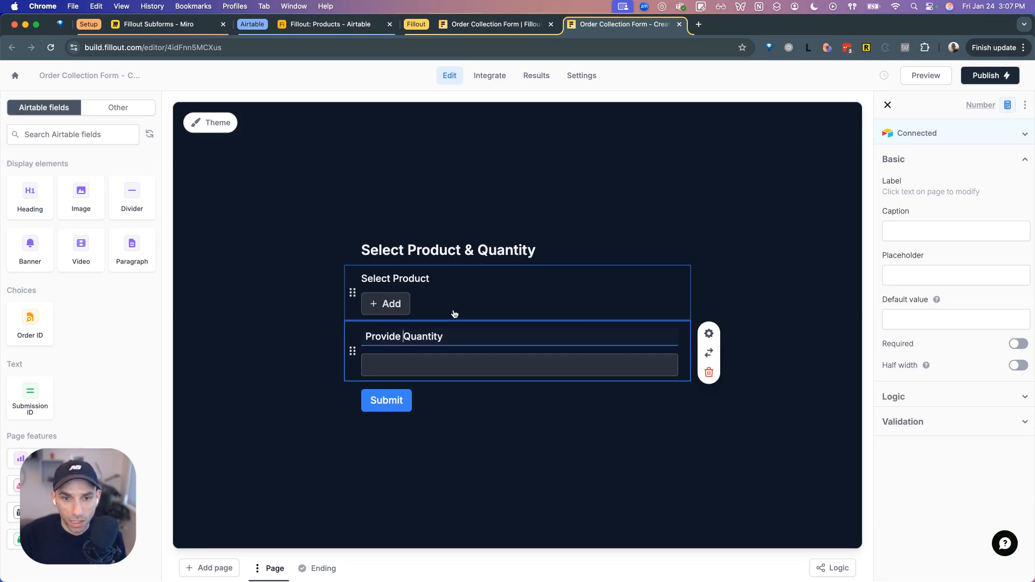
{"action": "left_click", "coordinate": [539, 438]}
- Choose Condition as the Provide Quantity field's validation pattern
{"action": "left_click", "coordinate": [510, 342]}
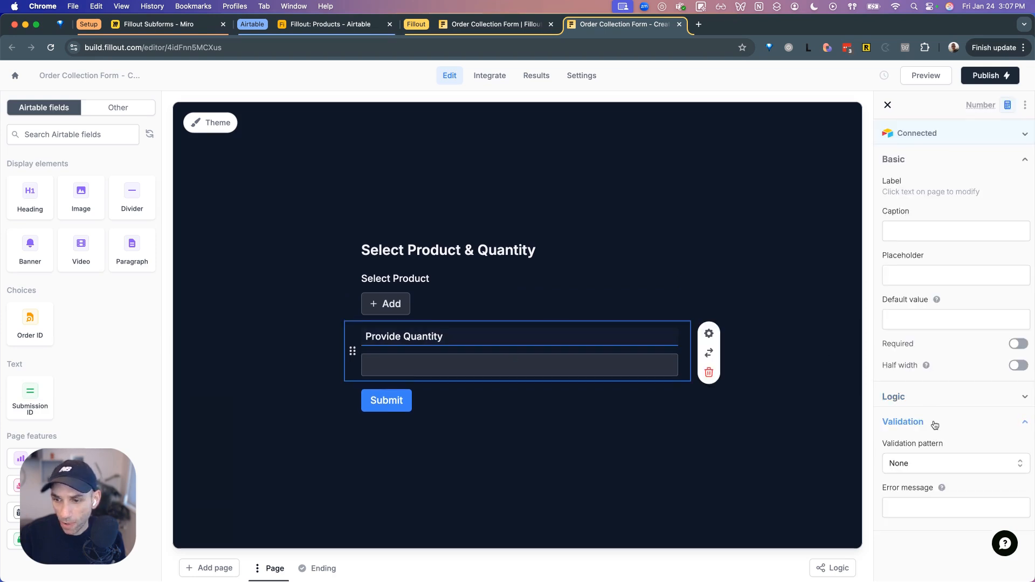
{"action": "left_click", "coordinate": [743, 285]}
{"action": "left_click", "coordinate": [490, 307]}
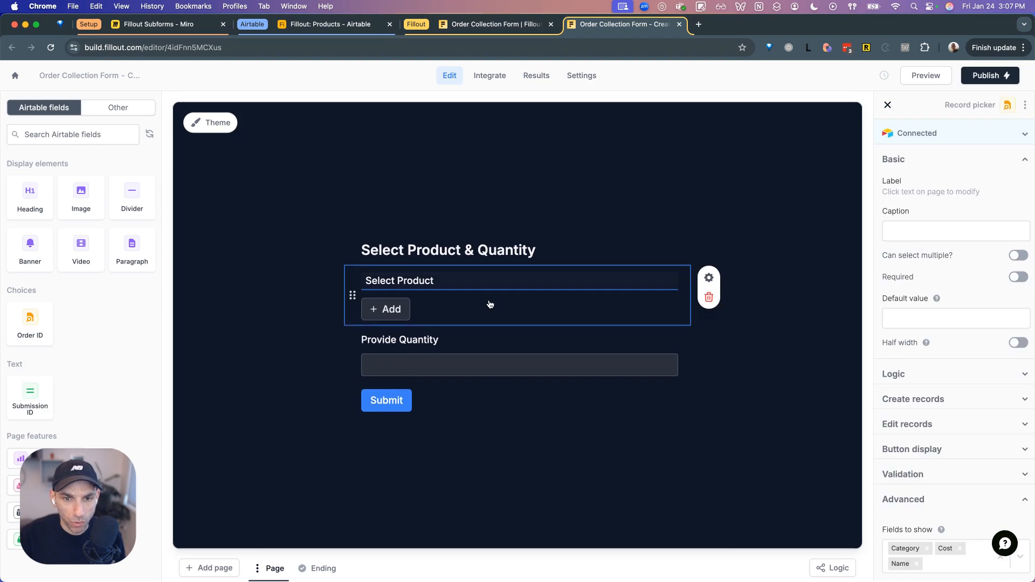
{"action": "left_click", "coordinate": [815, 344]}
{"action": "left_click", "coordinate": [513, 354]}
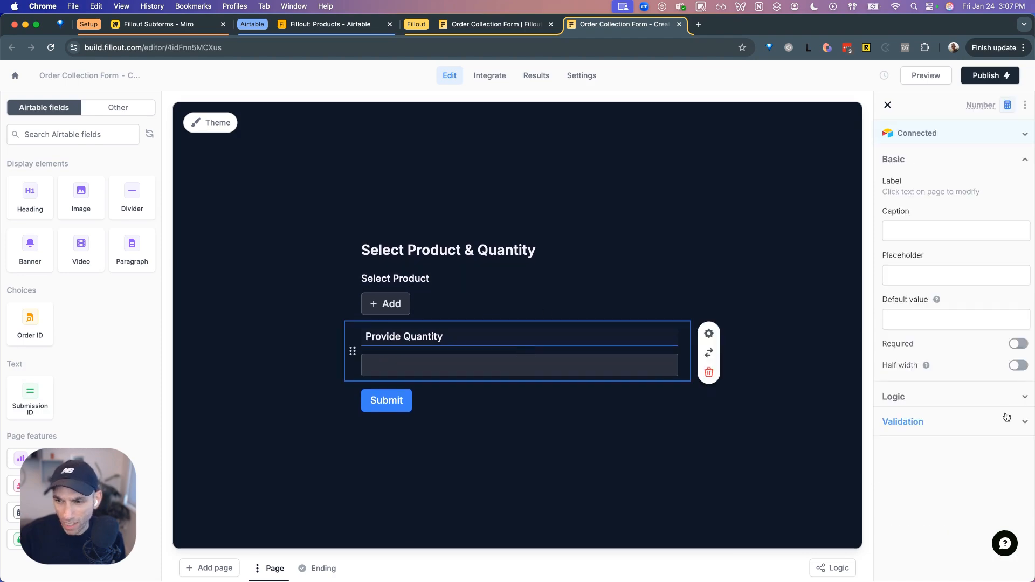
{"action": "left_click", "coordinate": [982, 418]}
{"action": "left_click", "coordinate": [960, 449]}
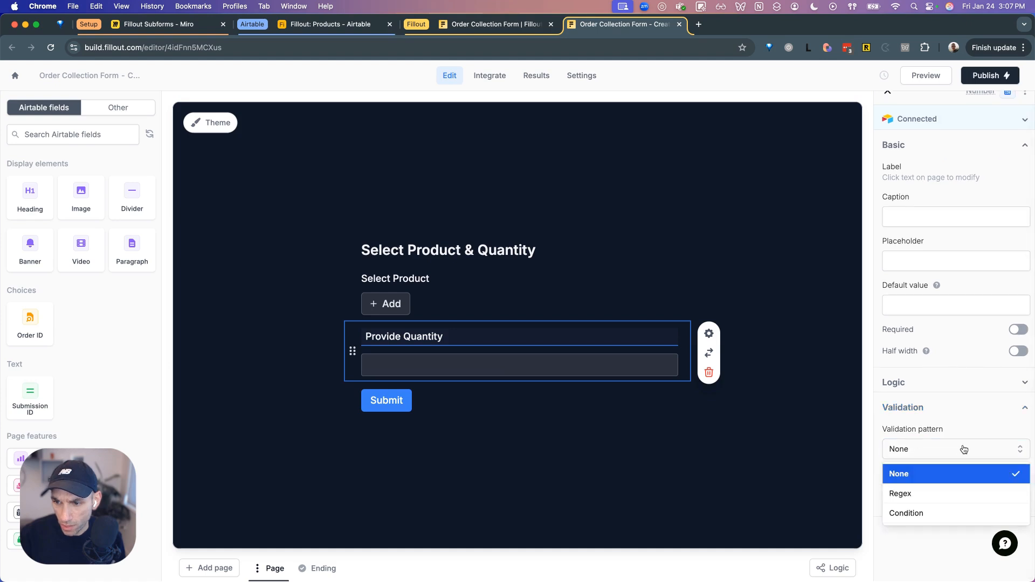
{"action": "left_click", "coordinate": [942, 513]}
{"action": "scroll", "coordinate": [952, 470], "scroll_direction": "down", "scroll_amount": 1}
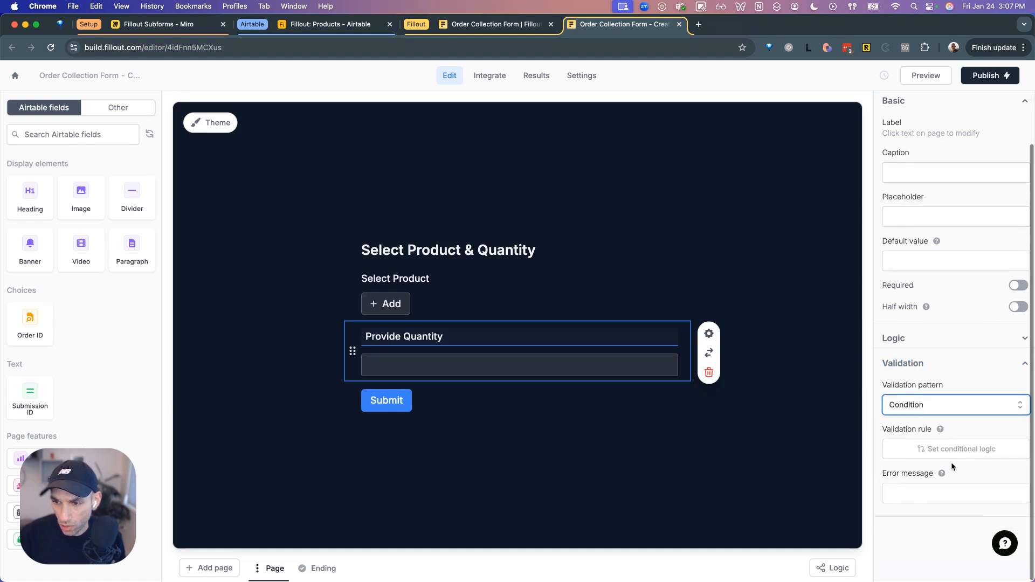
- Add a validation condition requiring Provide Quantity to be less than 10
{"action": "left_click", "coordinate": [953, 454]}
{"action": "left_click", "coordinate": [850, 495]}
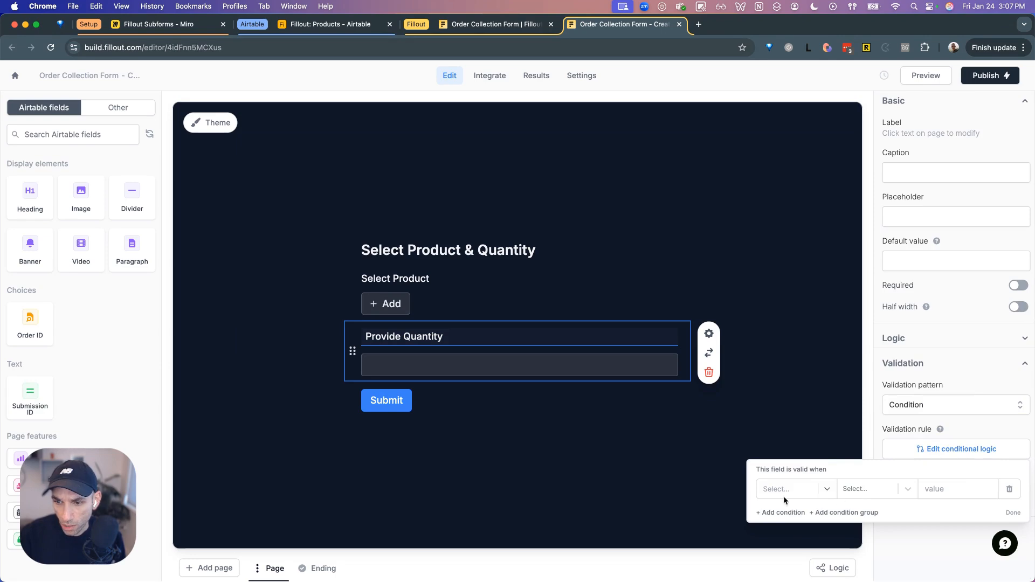
{"action": "left_click", "coordinate": [784, 490]}
{"action": "left_click", "coordinate": [823, 395]}
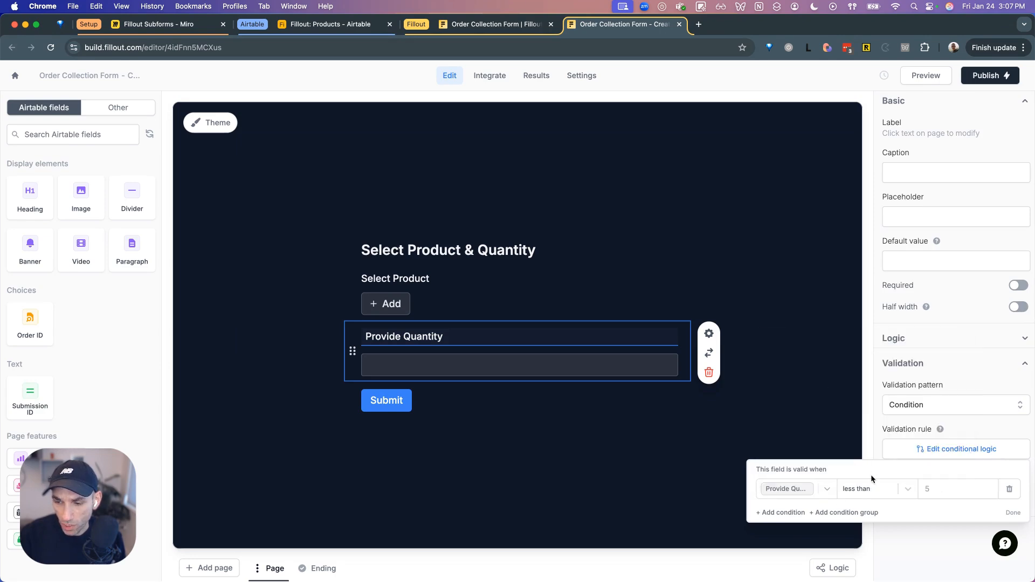
{"action": "left_click", "coordinate": [899, 488]}
{"action": "left_click", "coordinate": [910, 530]}
{"action": "left_click", "coordinate": [864, 491]}
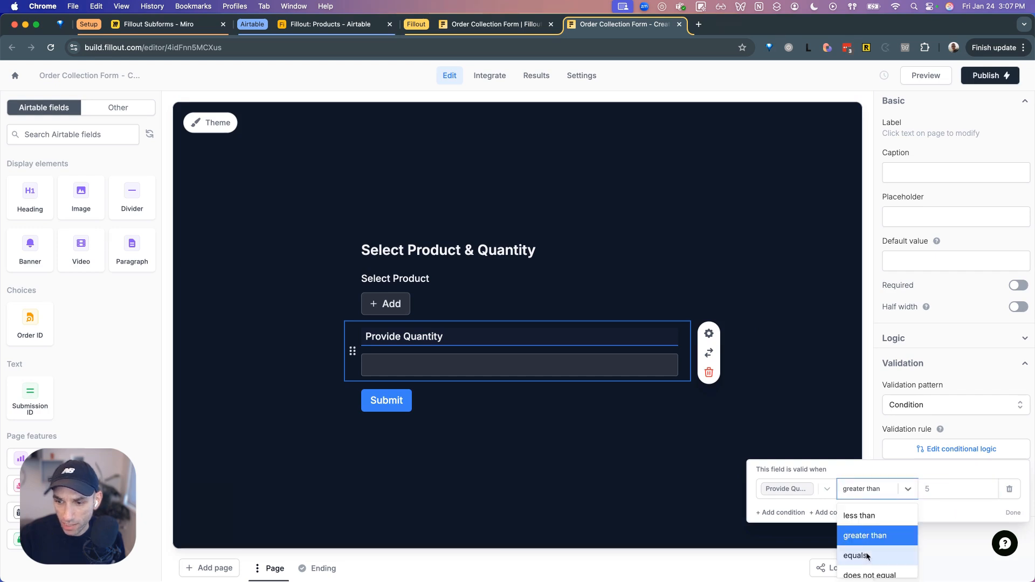
{"action": "left_click", "coordinate": [885, 516]}
{"action": "left_click", "coordinate": [934, 489]}
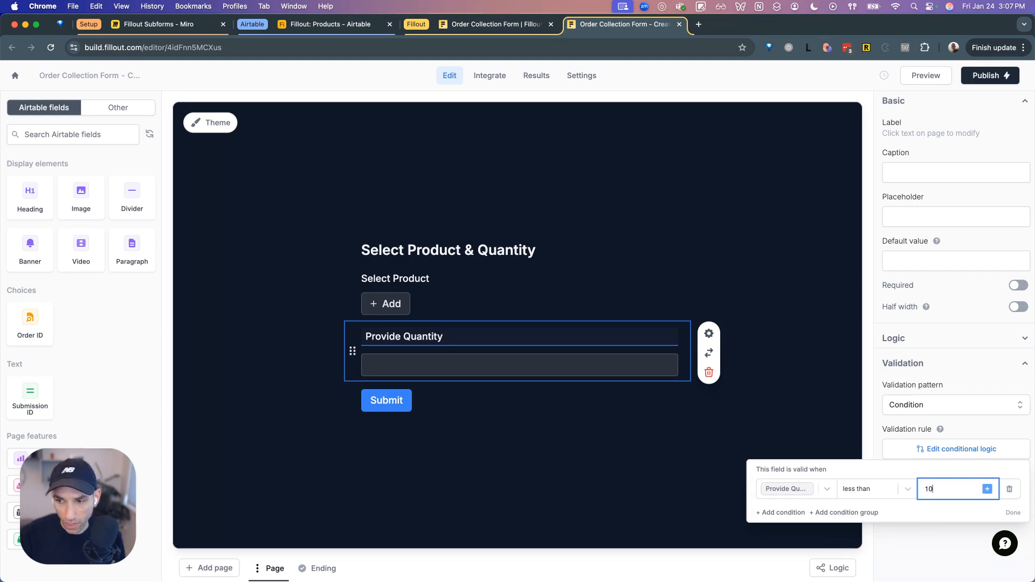
{"action": "left_click", "coordinate": [941, 536]}
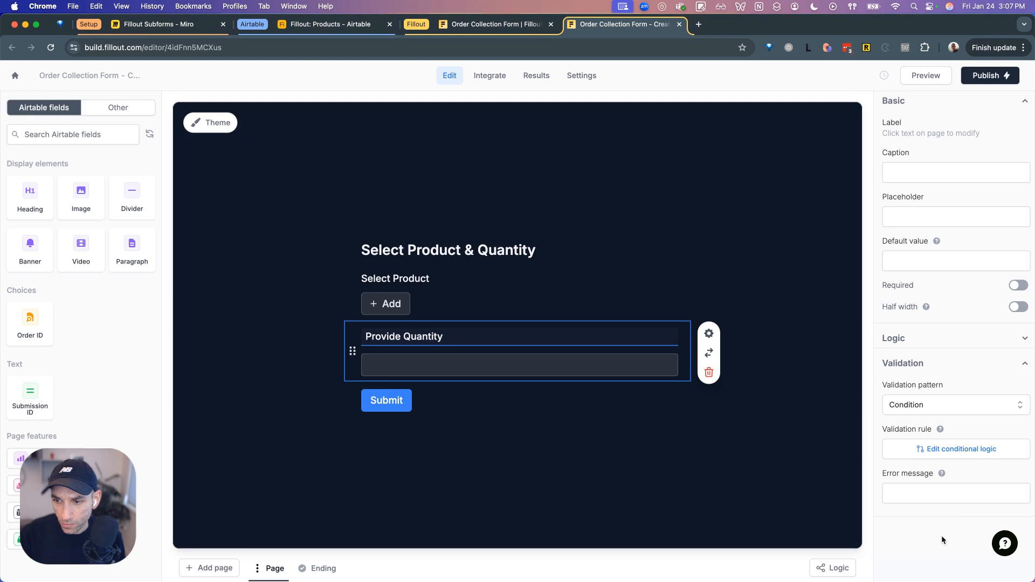
- Enter the 'Quantity cannot be greater than' error message and make both fields required
{"action": "left_click", "coordinate": [952, 500]}
{"action": "type", "text": "QUa"}
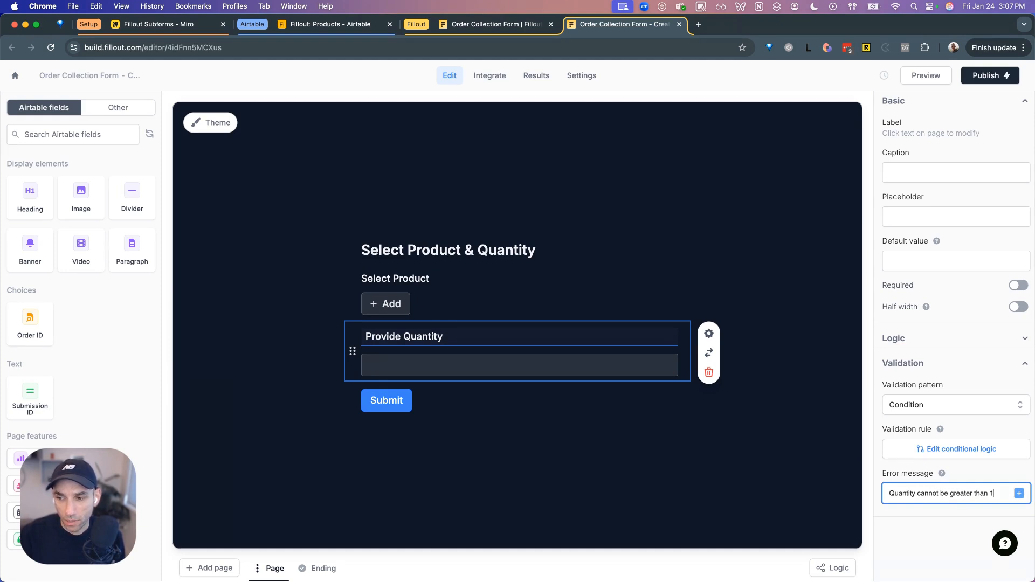
{"action": "left_click", "coordinate": [667, 484]}
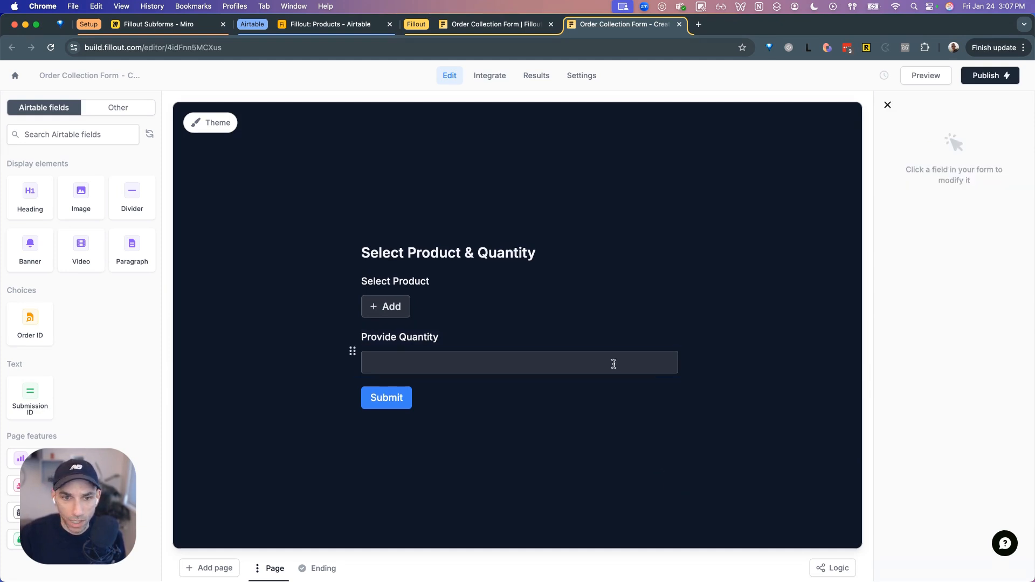
{"action": "left_click", "coordinate": [597, 314]}
{"action": "left_click", "coordinate": [1014, 277]}
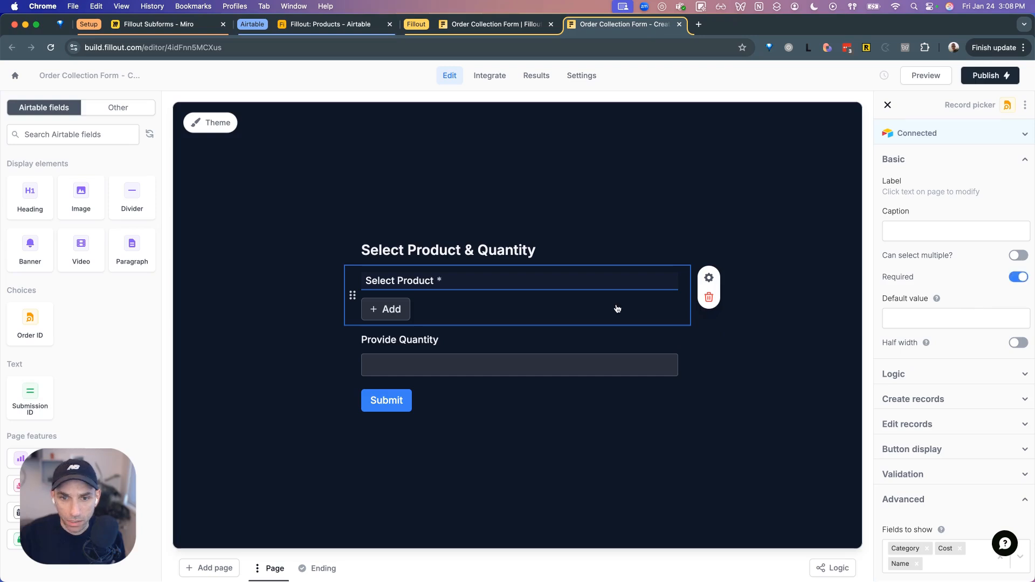
{"action": "left_click", "coordinate": [581, 335]}
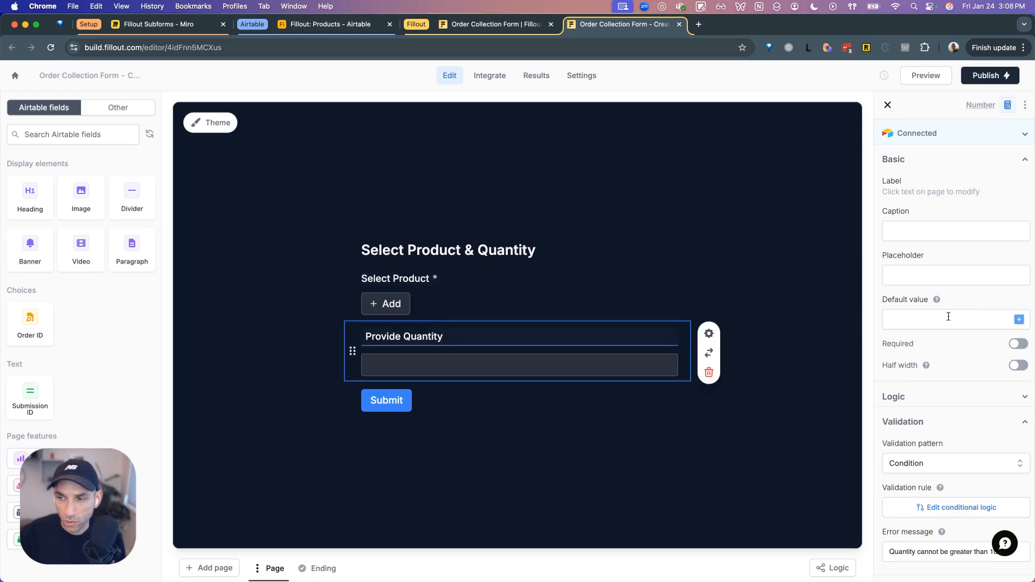
{"action": "left_click", "coordinate": [1018, 344]}
{"action": "scroll", "coordinate": [949, 216], "scroll_direction": "down", "scroll_amount": 1}
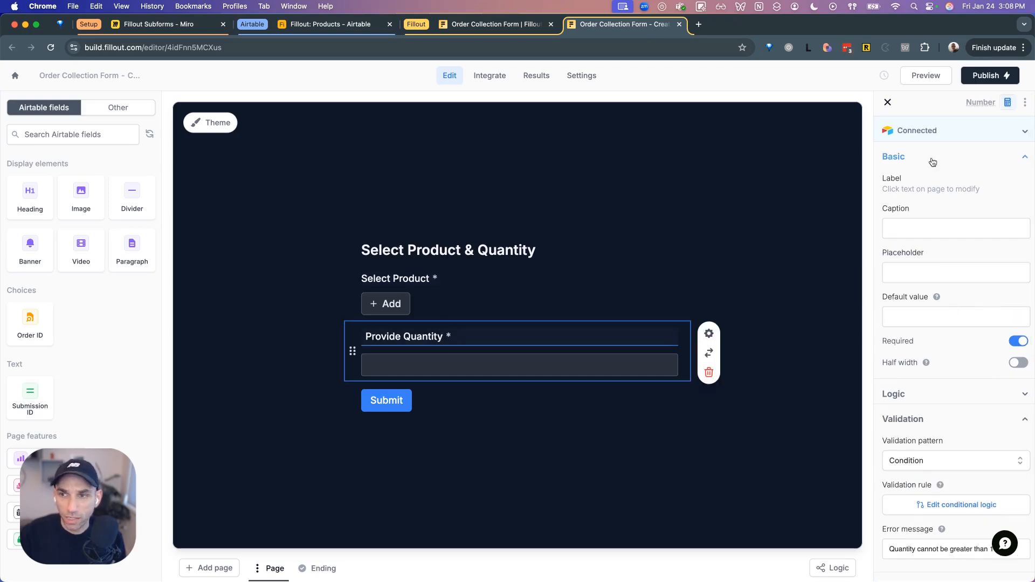
- In the preview, pick Gaming Mouse and enter quantity 11 to trigger the validation error
{"action": "left_click", "coordinate": [917, 76]}
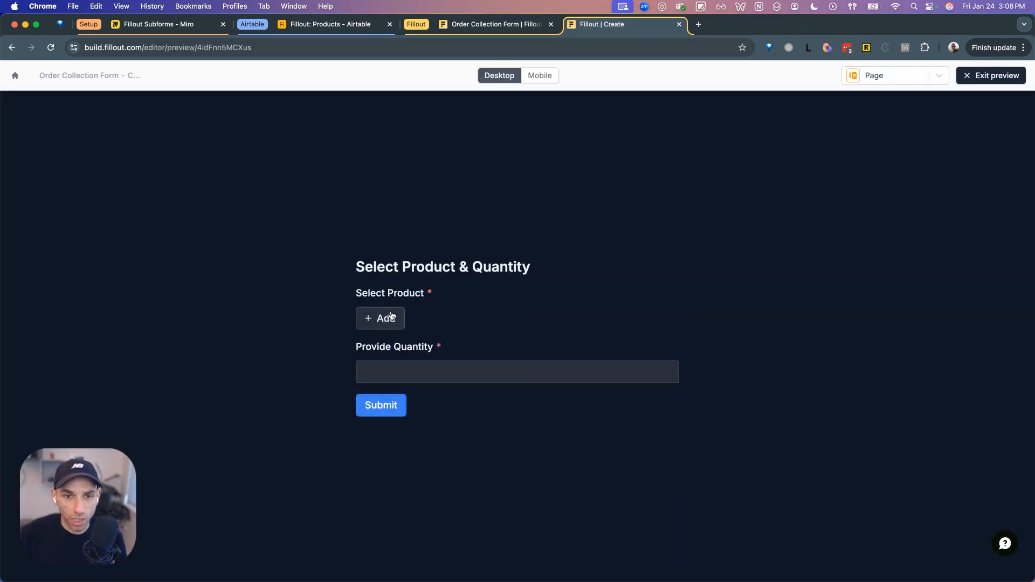
{"action": "left_click", "coordinate": [382, 319]}
{"action": "scroll", "coordinate": [520, 394], "scroll_direction": "down", "scroll_amount": 5}
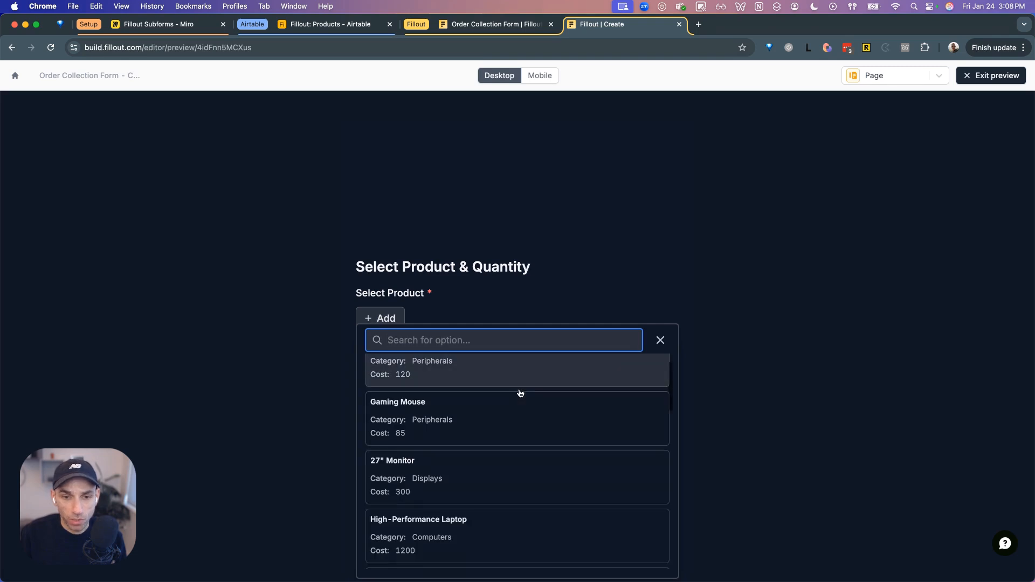
{"action": "scroll", "coordinate": [520, 394], "scroll_direction": "up", "scroll_amount": 5}
{"action": "type", "text": "mouse"}
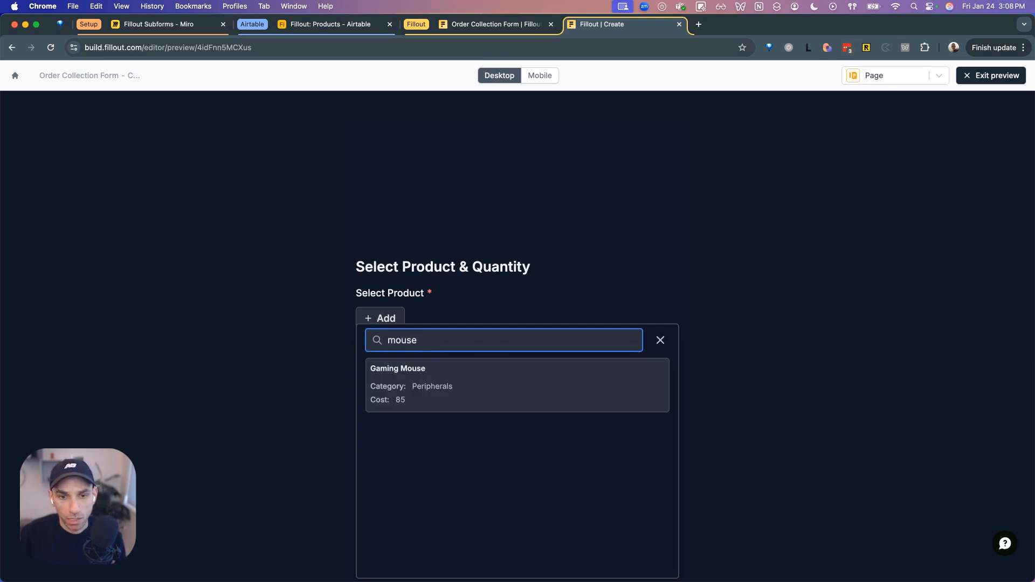
{"action": "left_click", "coordinate": [513, 395]}
{"action": "left_click", "coordinate": [511, 386]}
{"action": "type", "text": "11"}
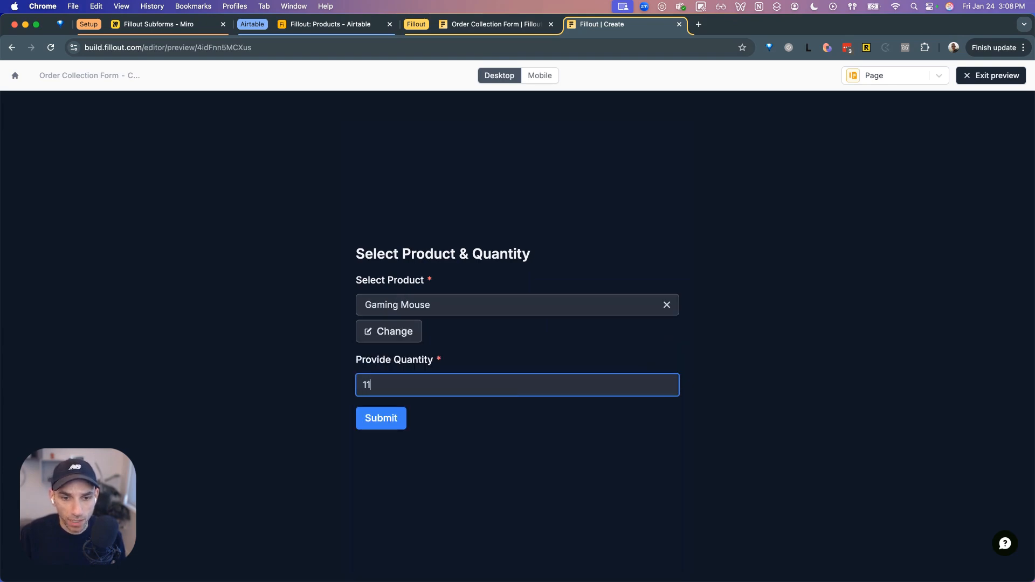
{"action": "key", "text": "BackSpace"}
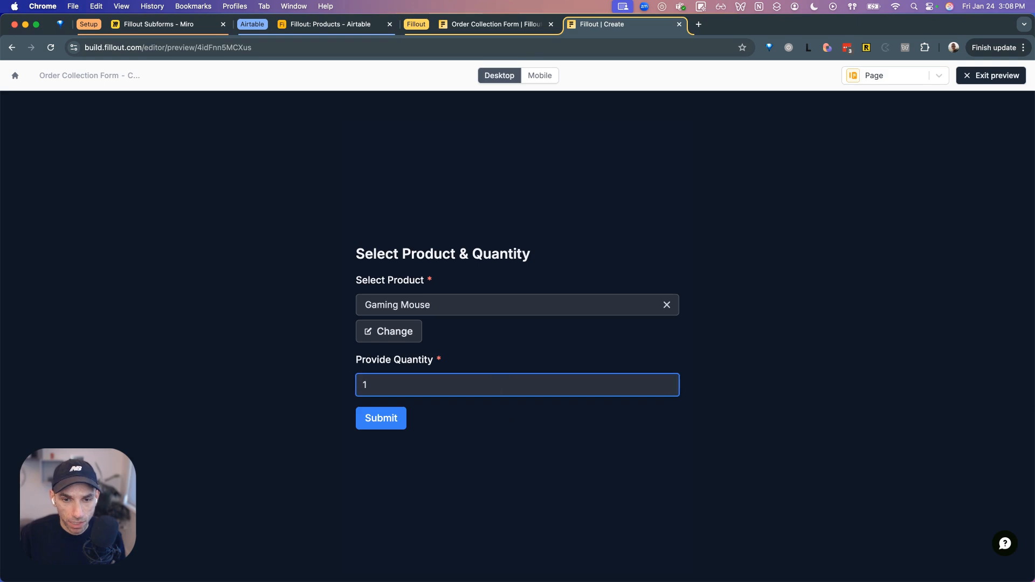
{"action": "type", "text": "1"}
{"action": "left_click", "coordinate": [663, 430]}
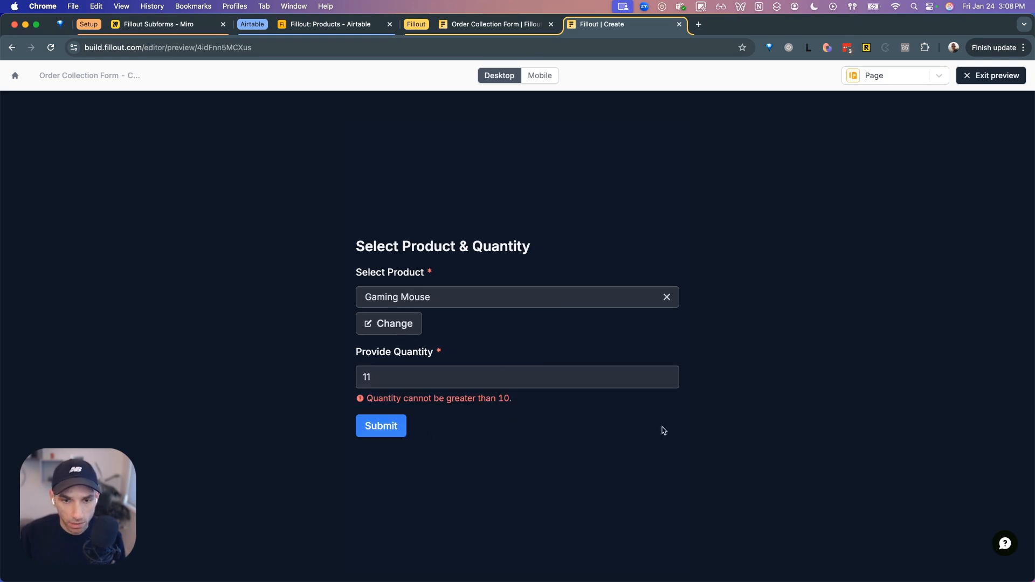
- Change the quantity to 5 and submit the test order
{"action": "double_click", "coordinate": [559, 379]}
{"action": "key", "text": "BackSpace"}
{"action": "type", "text": "5"}
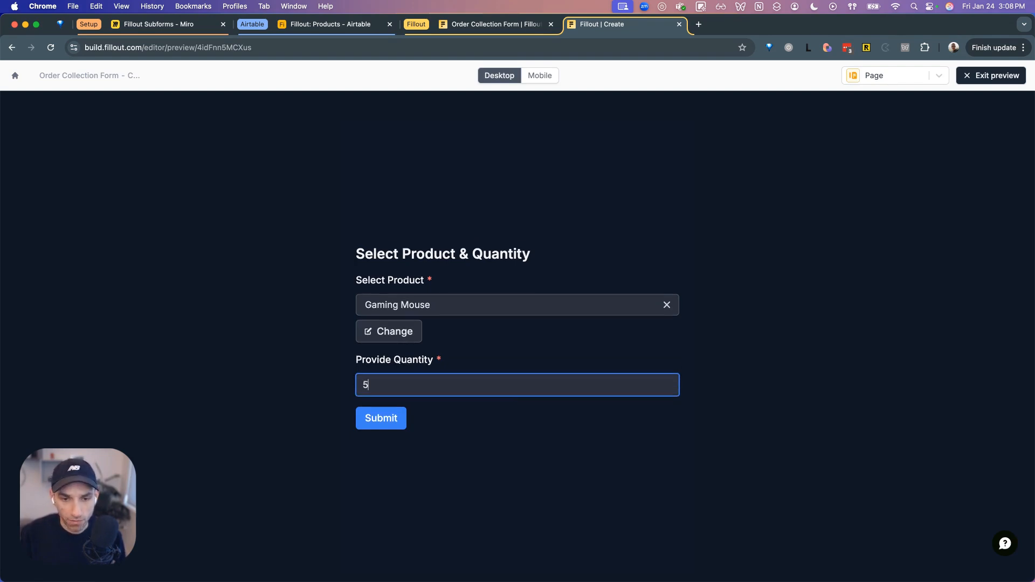
{"action": "left_click", "coordinate": [382, 419]}
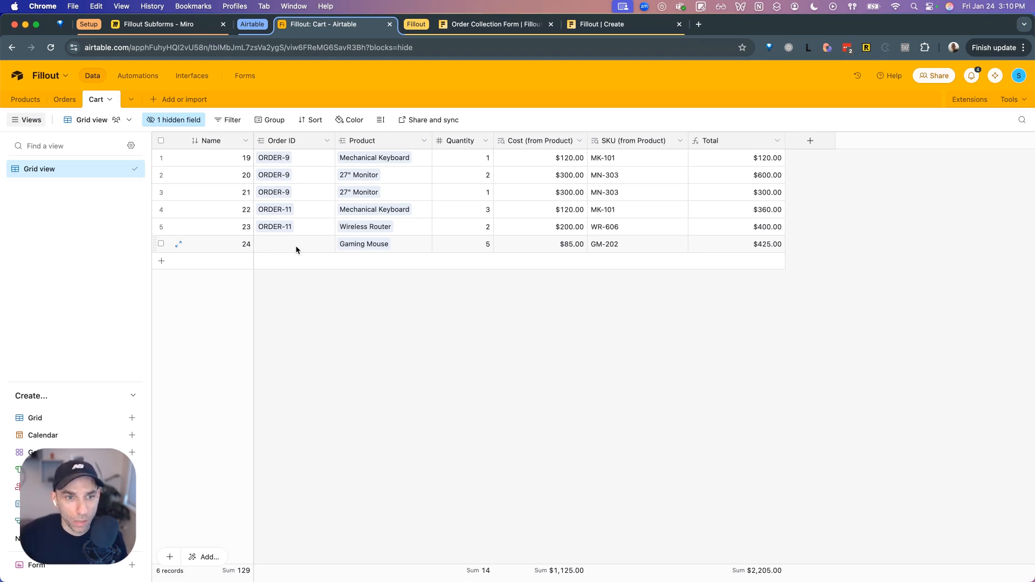
- Delete the new Gaming Mouse test record from Airtable's Cart table
{"action": "left_click", "coordinate": [161, 243]}
{"action": "right_click", "coordinate": [199, 245]}
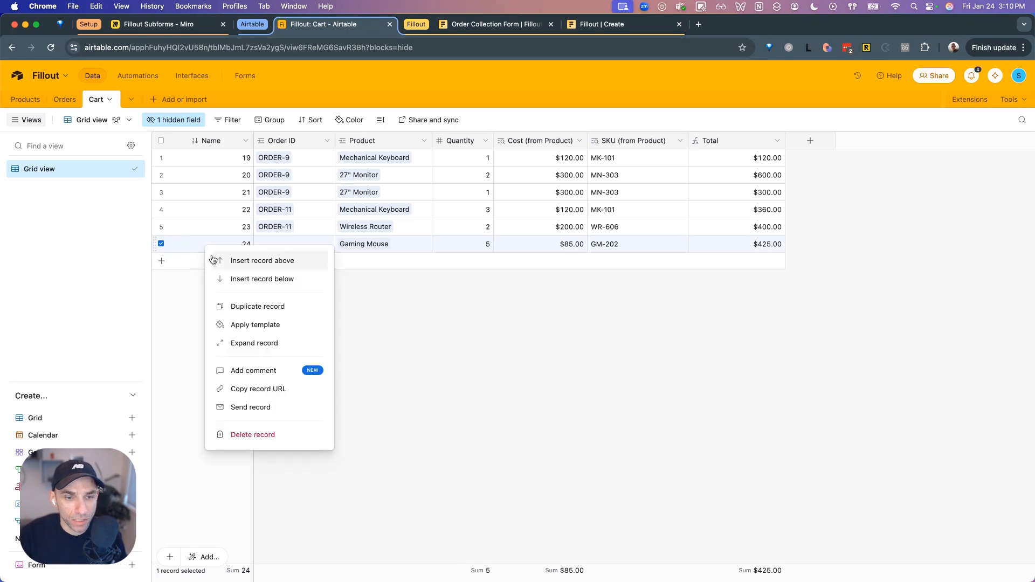
{"action": "left_click", "coordinate": [290, 432]}
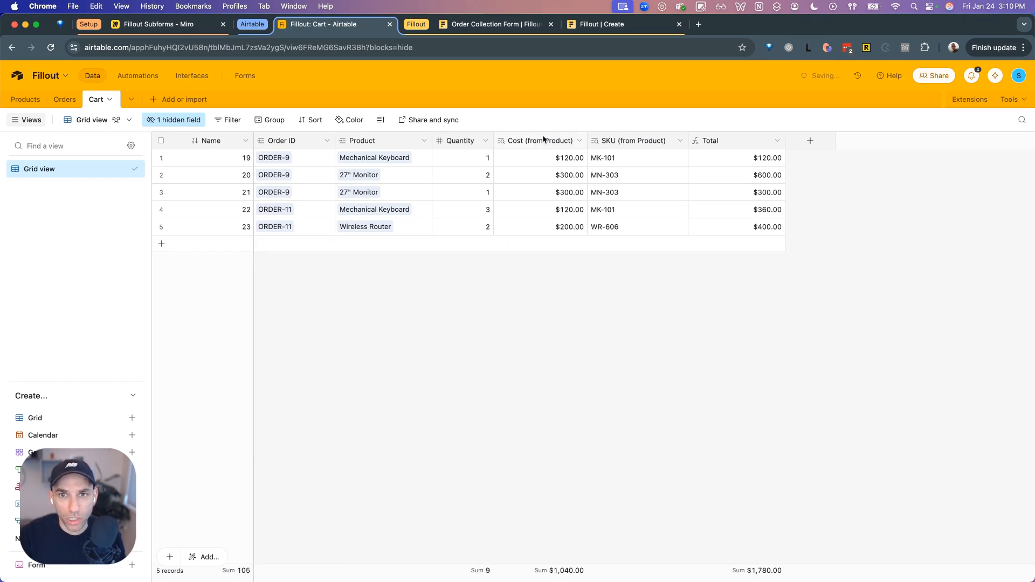
{"action": "left_click", "coordinate": [620, 24]}
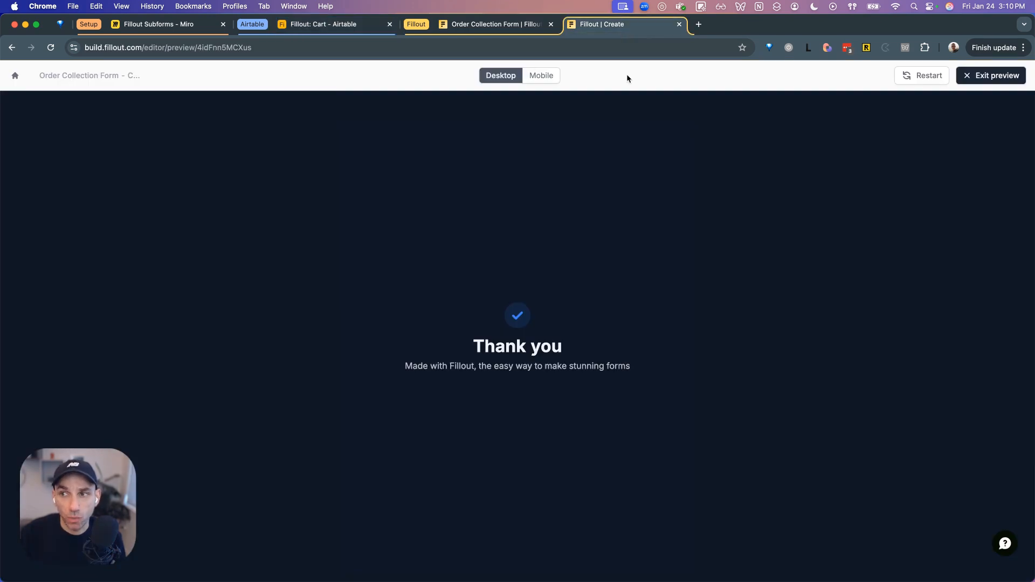
- Exit the preview, publish the record-creation subform and close it
{"action": "left_click", "coordinate": [993, 78]}
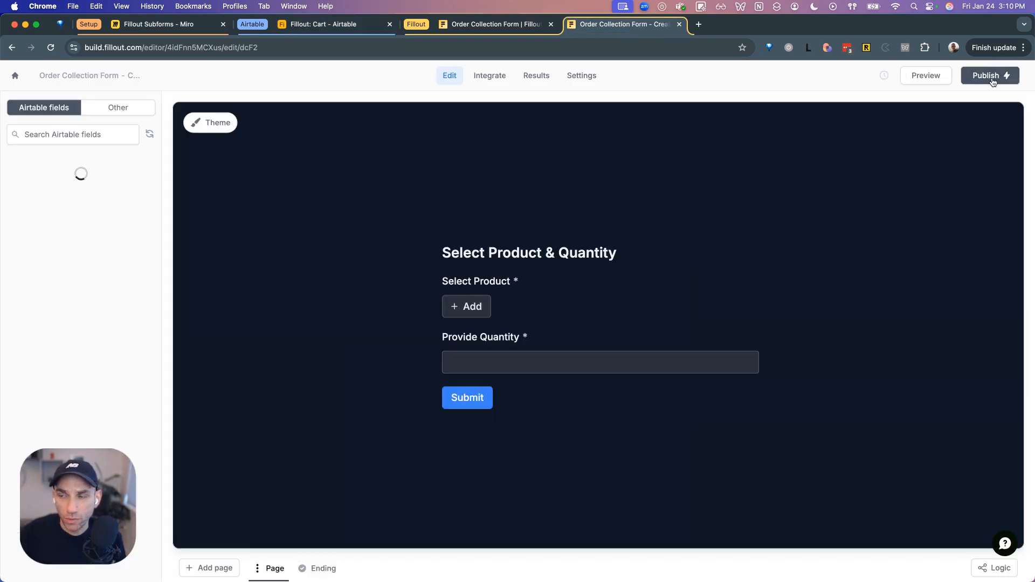
{"action": "left_click", "coordinate": [993, 78]}
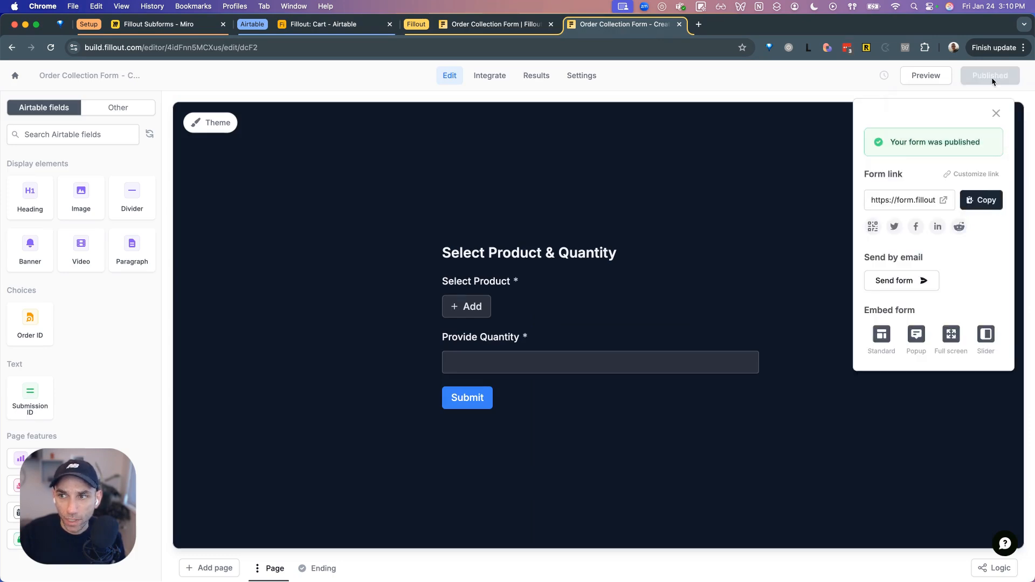
{"action": "left_click", "coordinate": [680, 25]}
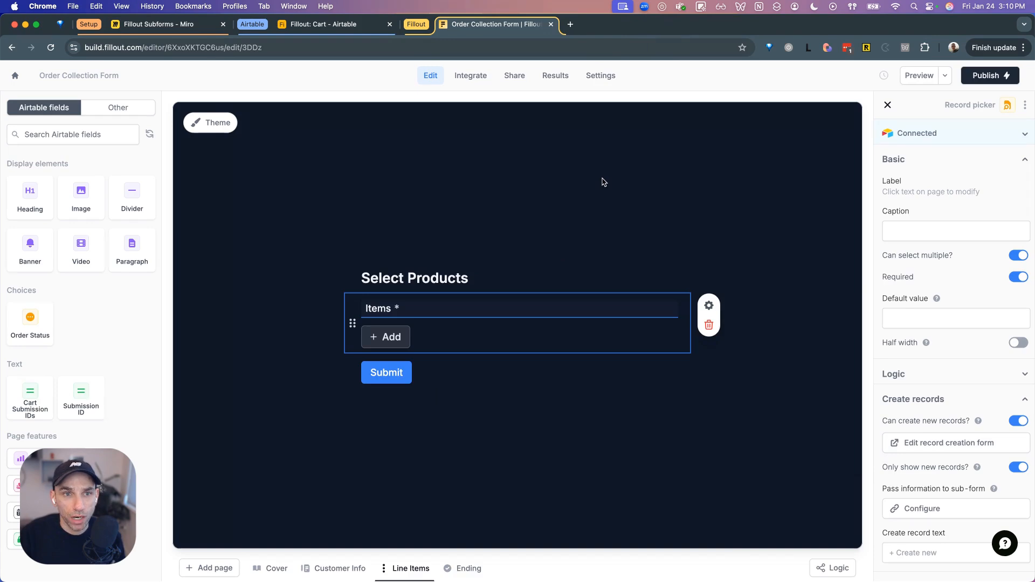
- Select the Items record-picker field and place the cursor in its 'Items' label
{"action": "left_click", "coordinate": [522, 195]}
{"action": "left_click", "coordinate": [523, 275]}
{"action": "left_click", "coordinate": [518, 312]}
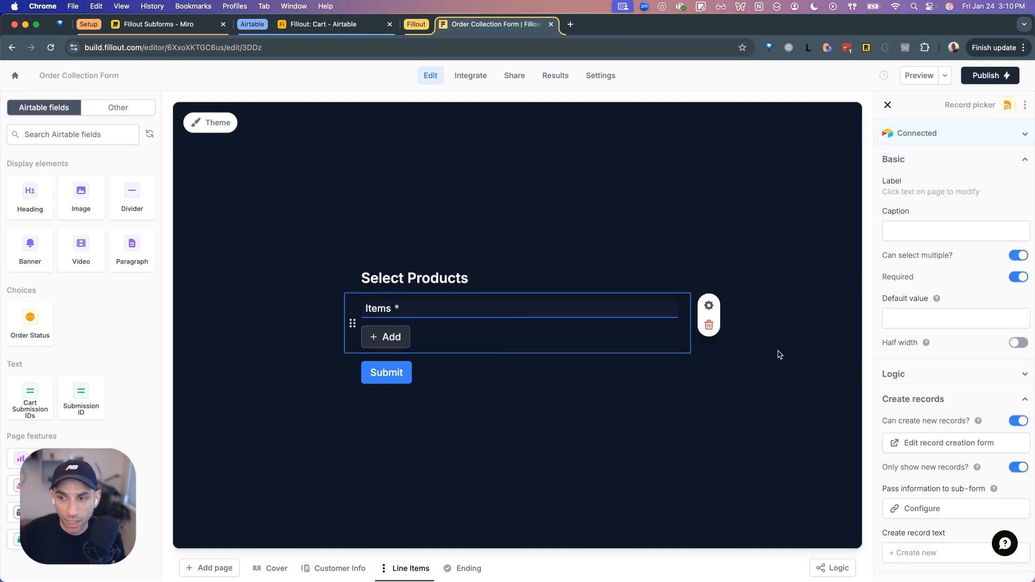
{"action": "left_click", "coordinate": [786, 364]}
{"action": "left_click", "coordinate": [531, 333]}
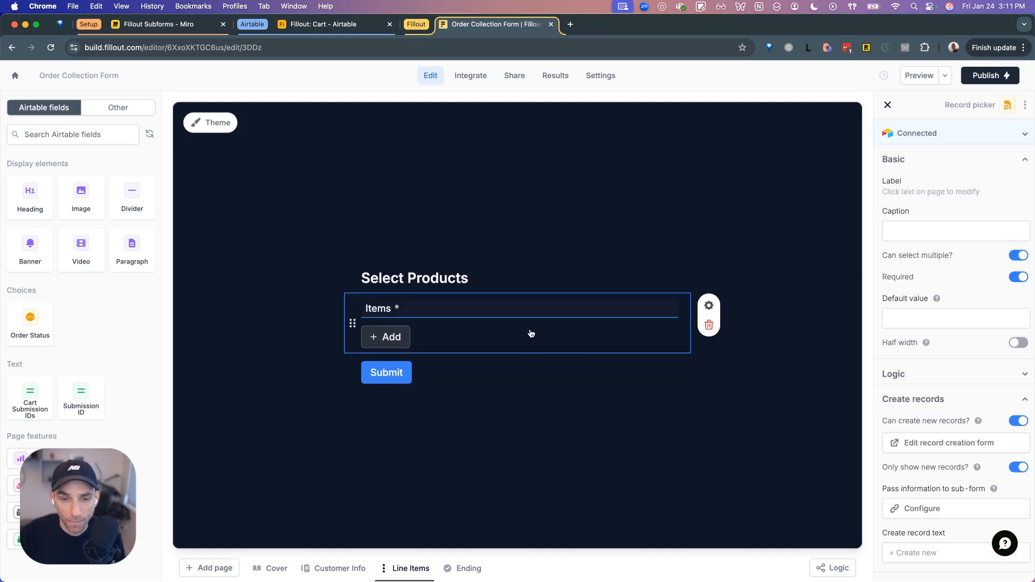
{"action": "left_click", "coordinate": [457, 307]}
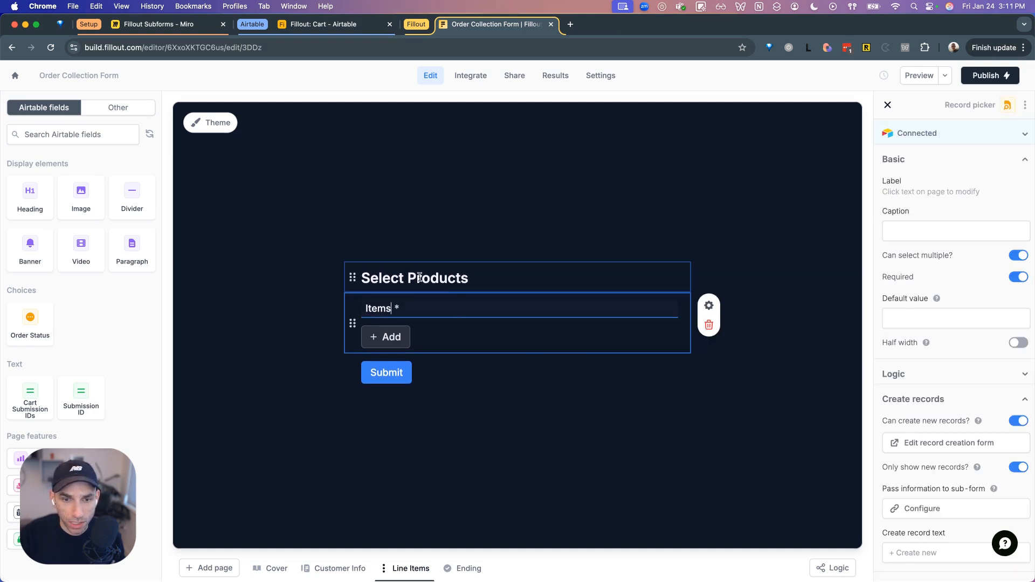
- Replace the 'Items' label with 'Select the products you need to add to the order below'
{"action": "double_click", "coordinate": [379, 306]}
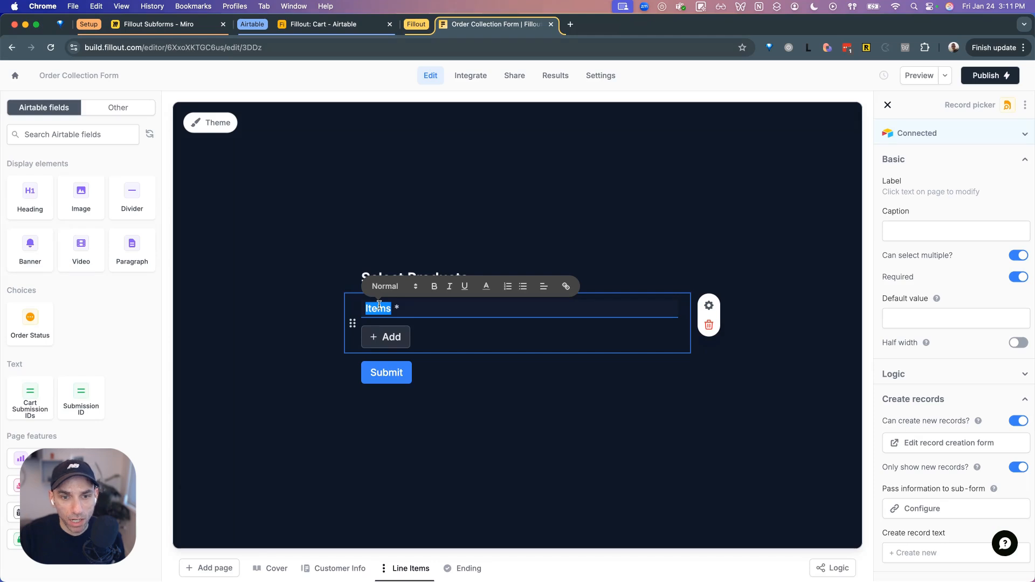
{"action": "type", "text": "Add proeuct"}
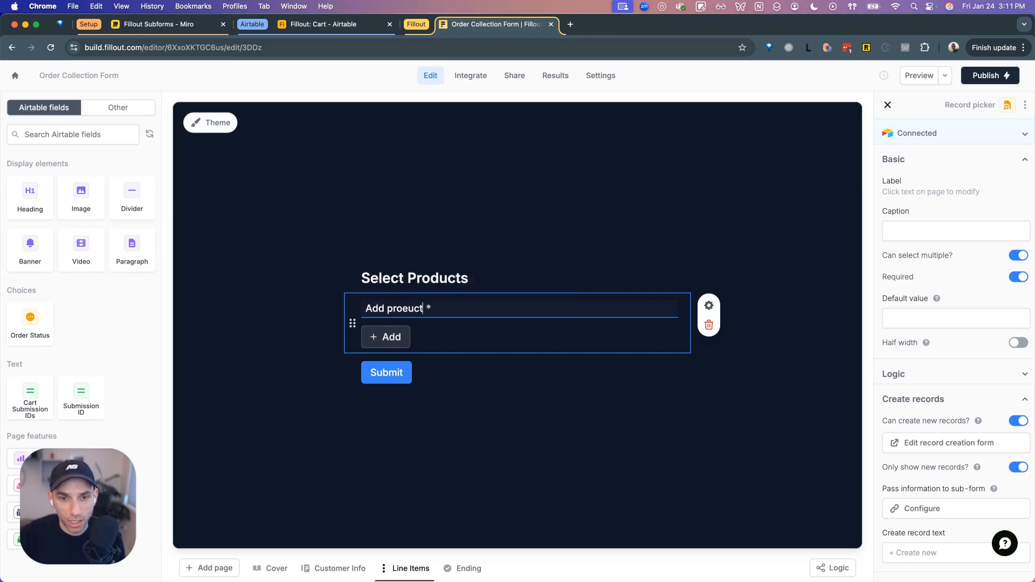
{"action": "key", "text": "BackSpace"}
{"action": "key", "text": "BackSpace"}
{"action": "key", "text": "BackSpace"}
{"action": "key", "text": "BackSpace"}
{"action": "type", "text": "ducts"}
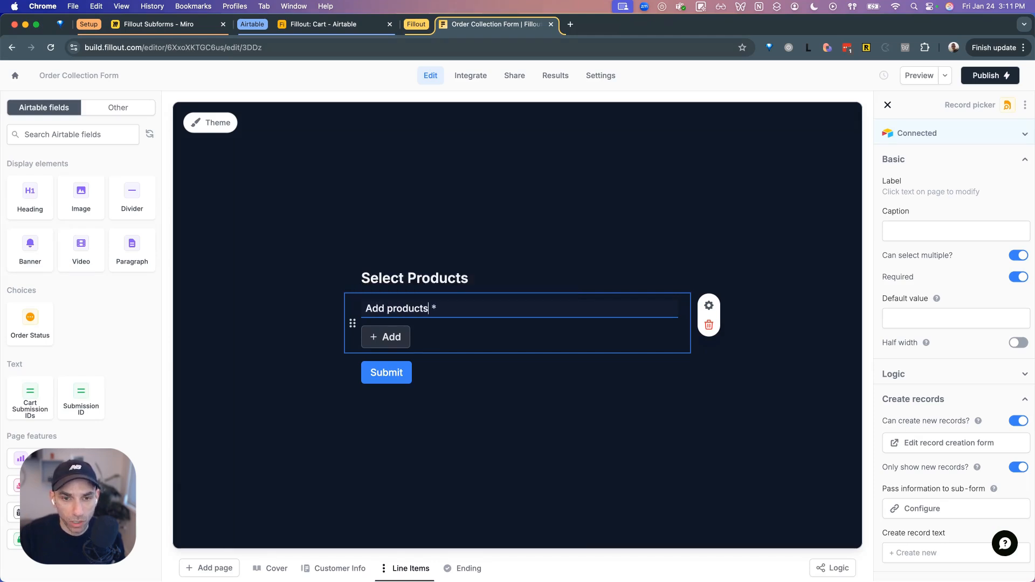
{"action": "key", "text": "cmd+a"}
{"action": "type", "text": "Select the produc"}
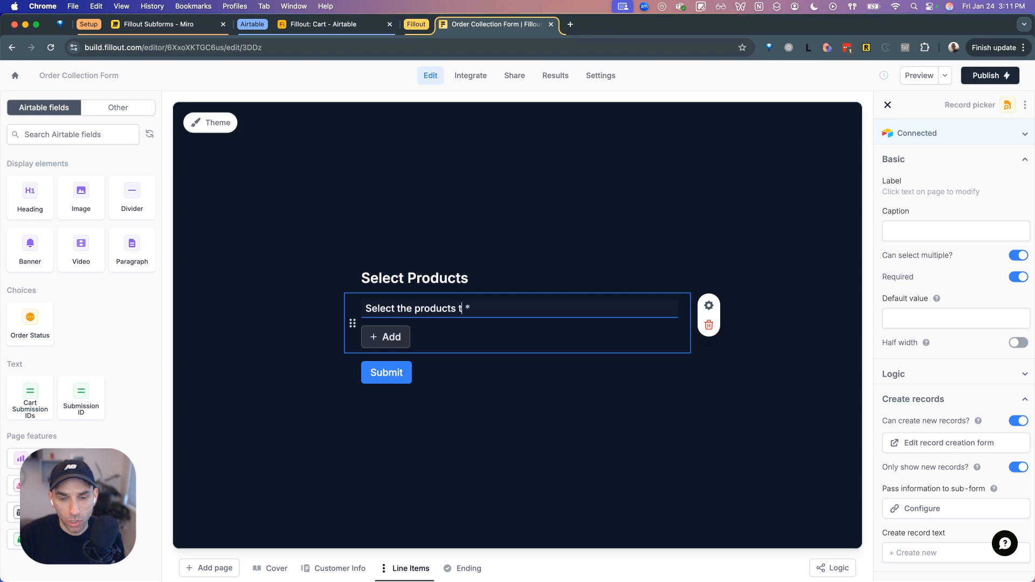
{"action": "type", "text": "ts you need to add to the order belwo"}
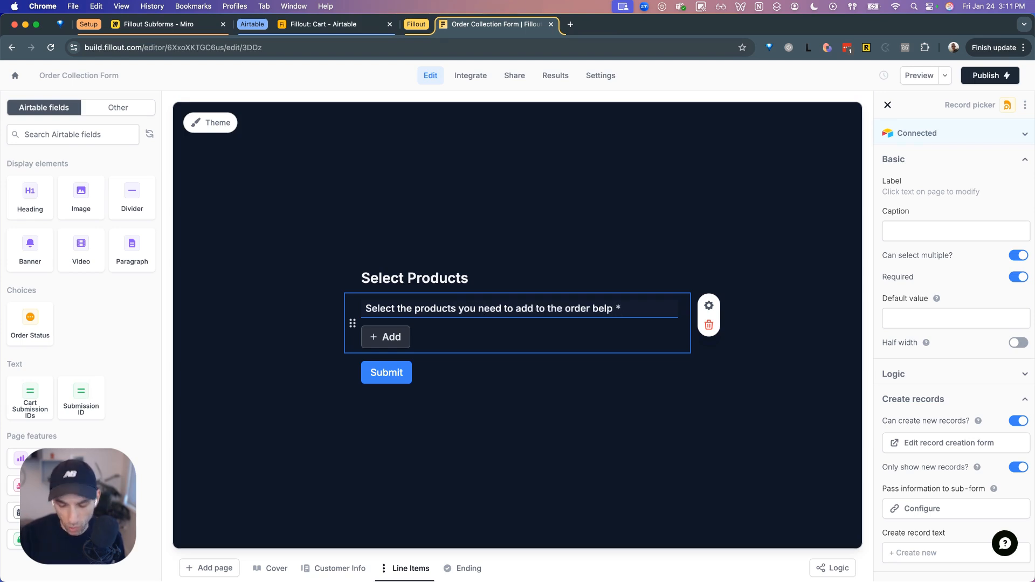
{"action": "left_click", "coordinate": [779, 341]}
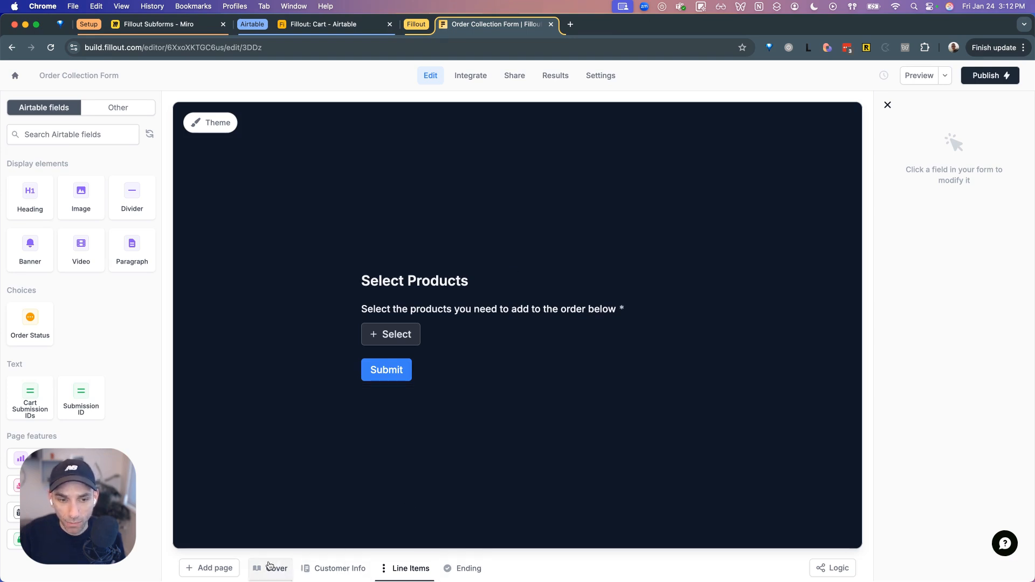
- Add a Review-type page and keep the name 'Review'
{"action": "left_click", "coordinate": [227, 569]}
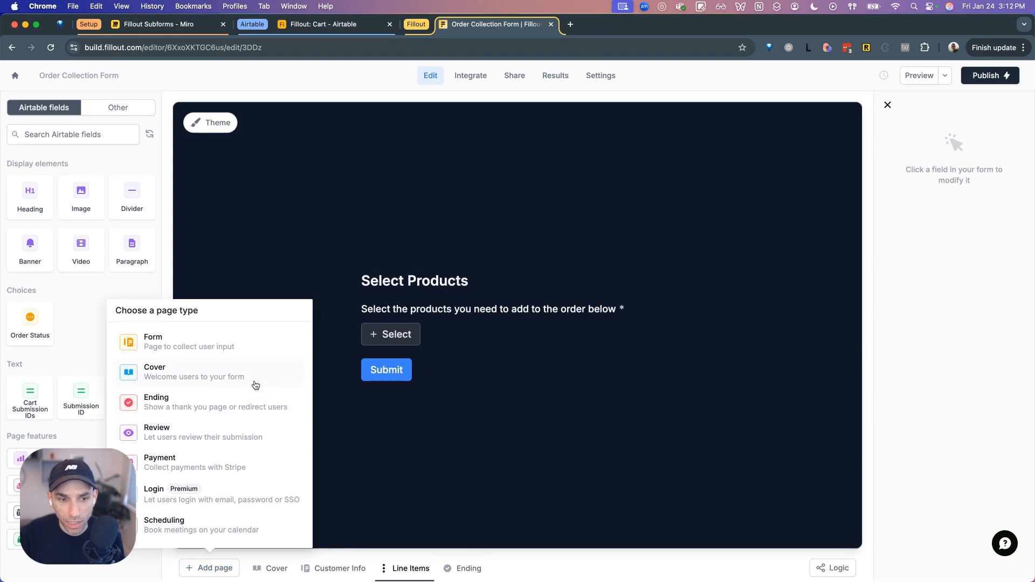
{"action": "left_click", "coordinate": [222, 434]}
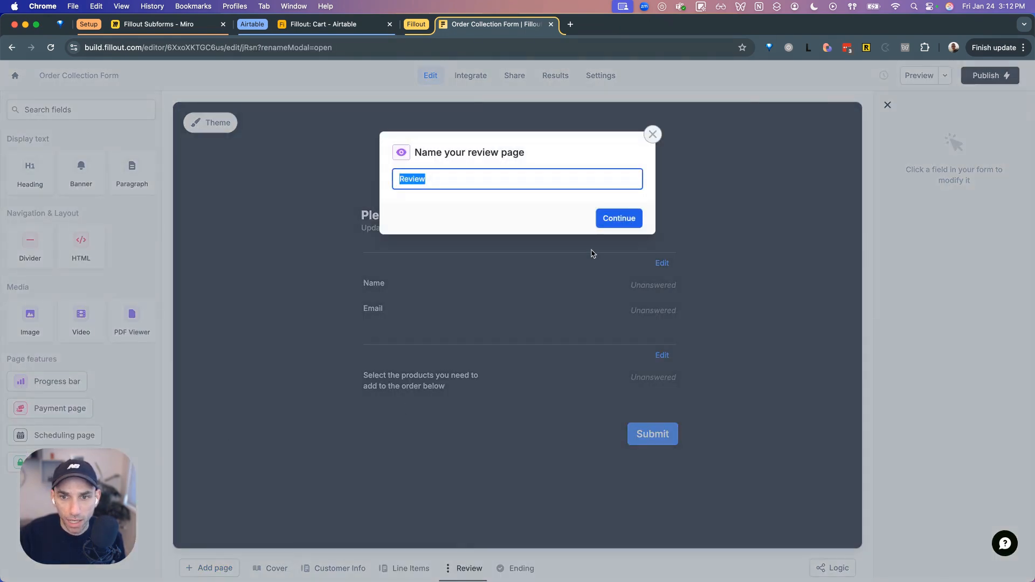
{"action": "left_click", "coordinate": [606, 219]}
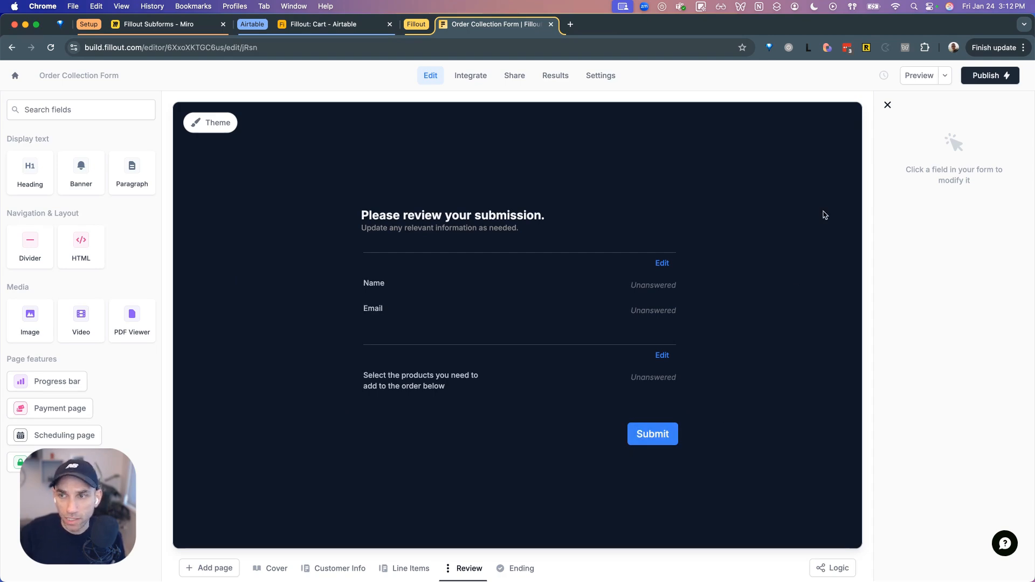
- Start the form preview, enter a test name and e-mail, and continue to Select Products
{"action": "left_click", "coordinate": [918, 76]}
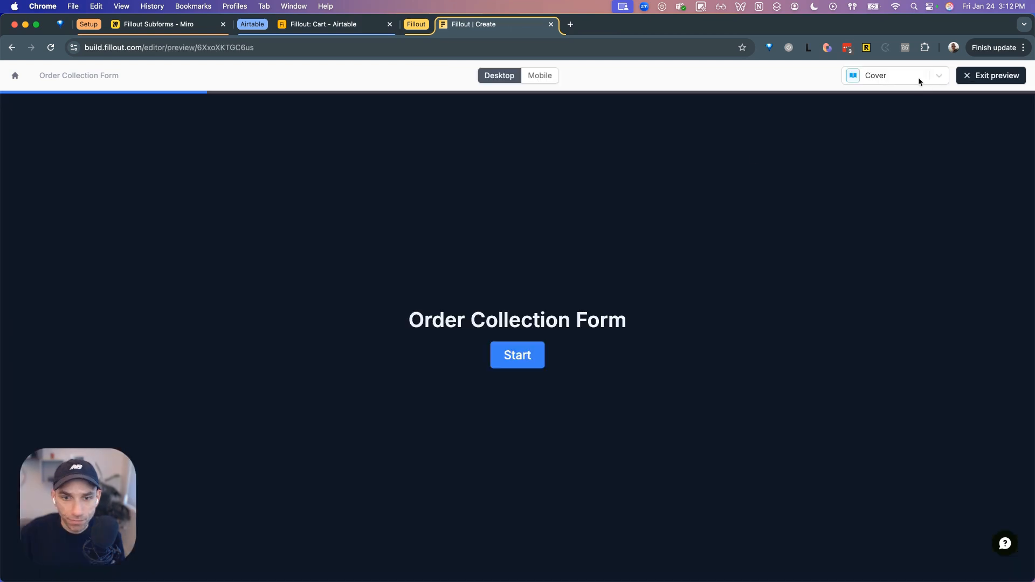
{"action": "left_click", "coordinate": [540, 347]}
{"action": "left_click", "coordinate": [428, 317]}
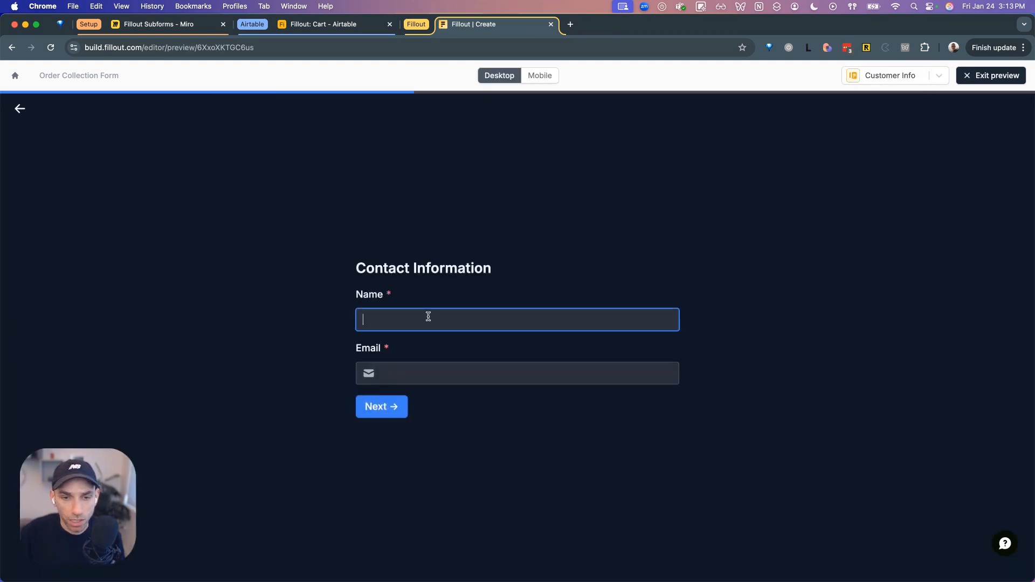
{"action": "type", "text": "S"}
{"action": "key", "text": "BackSpace"}
{"action": "type", "text": "Test Us"}
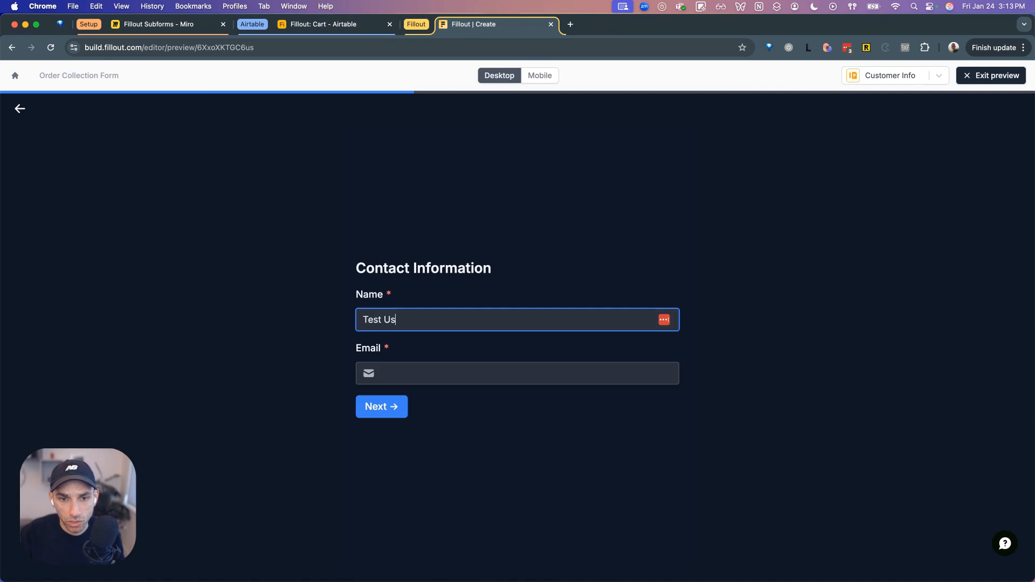
{"action": "type", "text": "er"}
{"action": "key", "text": "Tab"}
{"action": "type", "text": "test@user.com"}
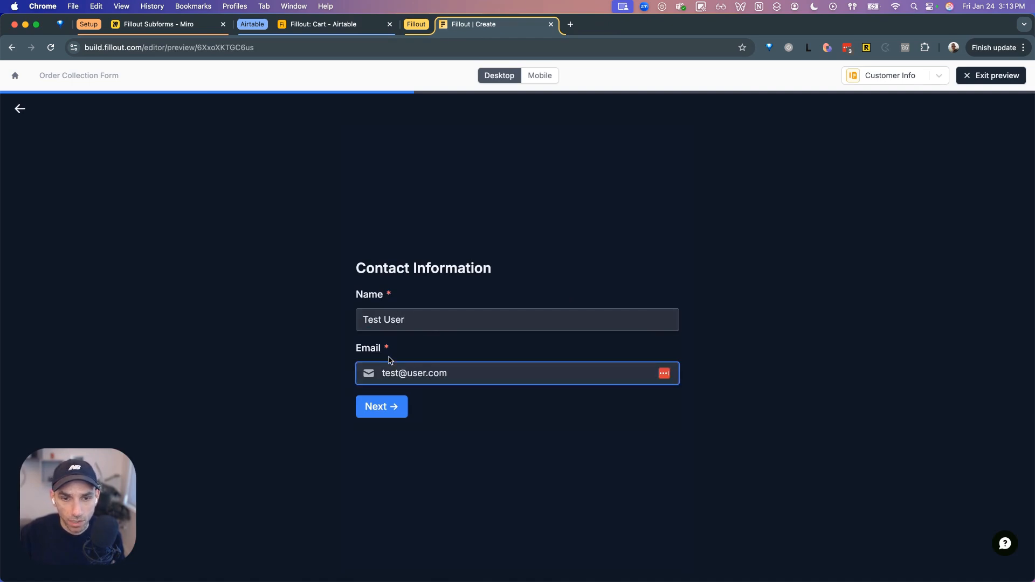
{"action": "left_click", "coordinate": [390, 404]}
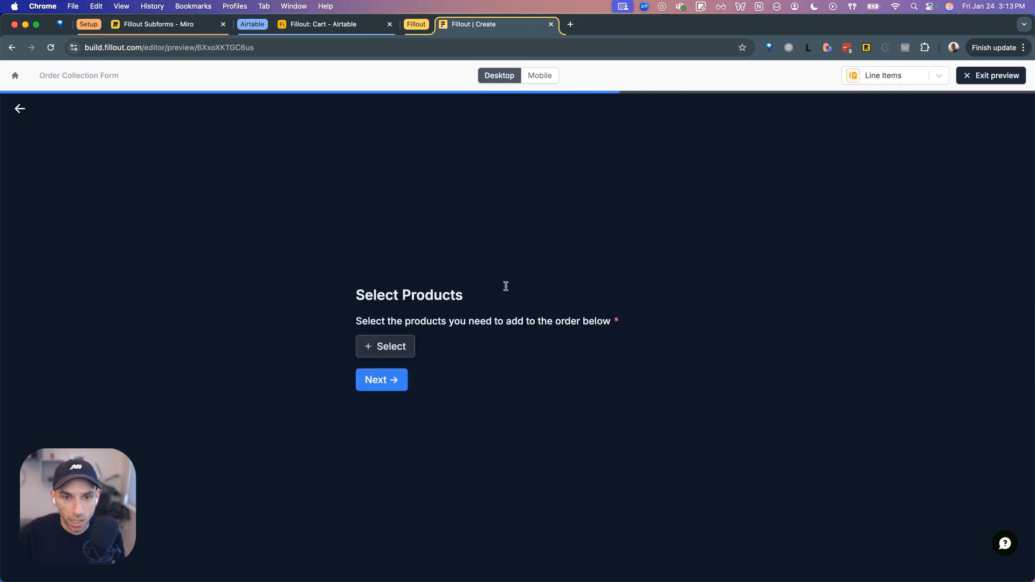
- Add a line item for the 27" Monitor with quantity 2
{"action": "left_click", "coordinate": [405, 351]}
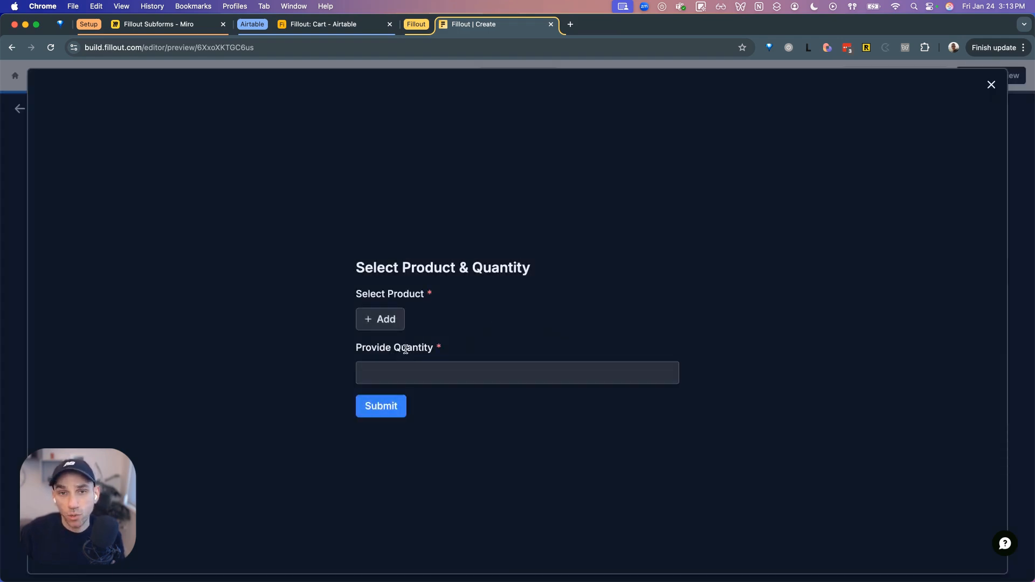
{"action": "left_click", "coordinate": [399, 318]}
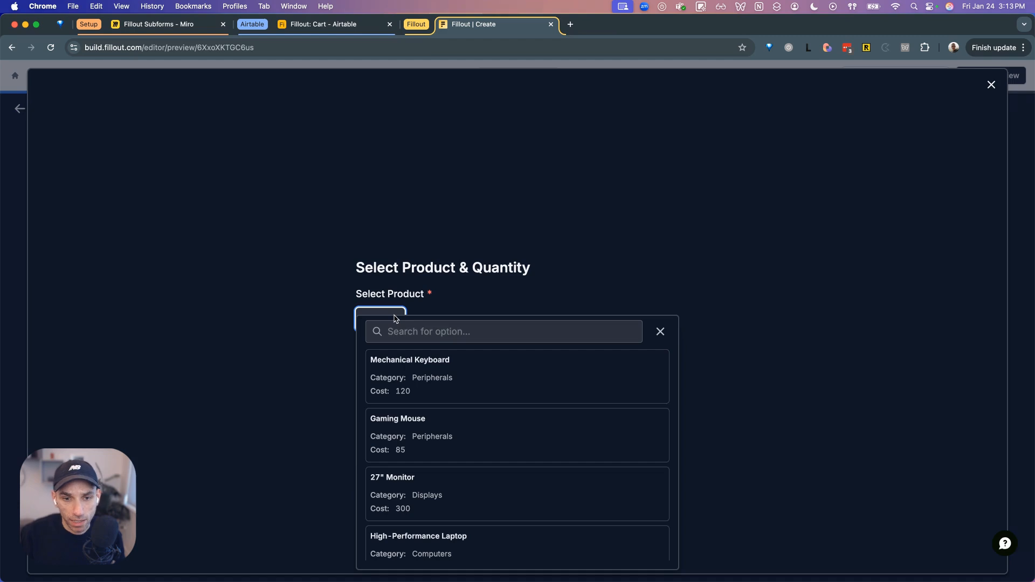
{"action": "scroll", "coordinate": [446, 440], "scroll_direction": "down", "scroll_amount": 2}
{"action": "left_click", "coordinate": [449, 434]}
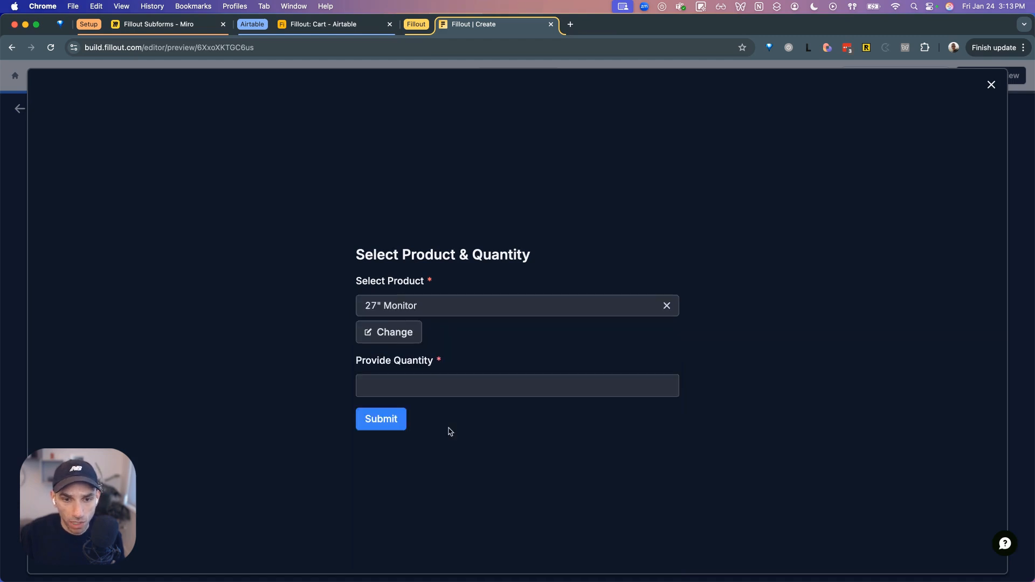
{"action": "left_click", "coordinate": [412, 387]}
{"action": "type", "text": "2"}
{"action": "left_click", "coordinate": [402, 422]}
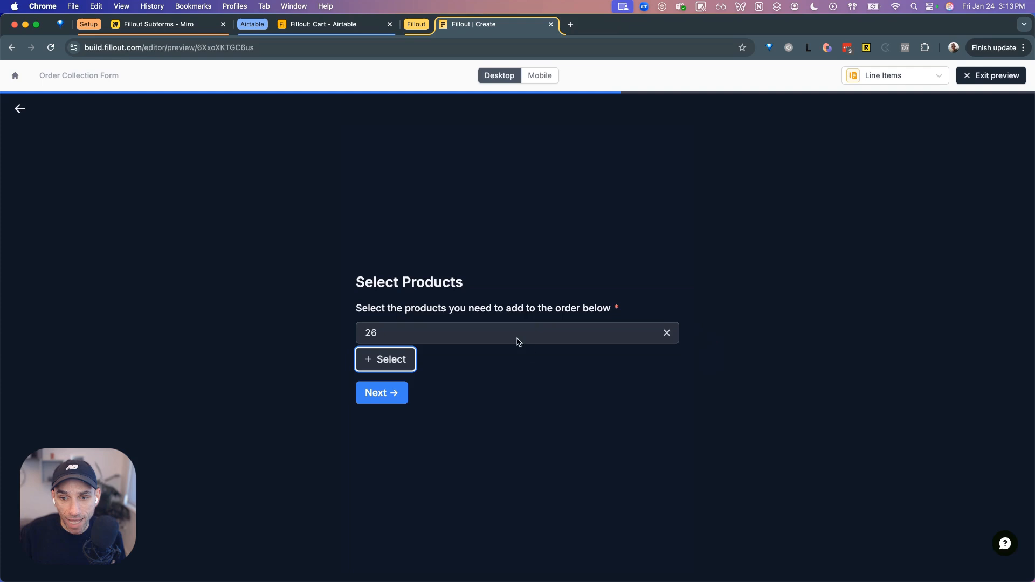
- Add a second line item for the High-Performance Laptop with quantity 1
{"action": "left_click", "coordinate": [398, 363]}
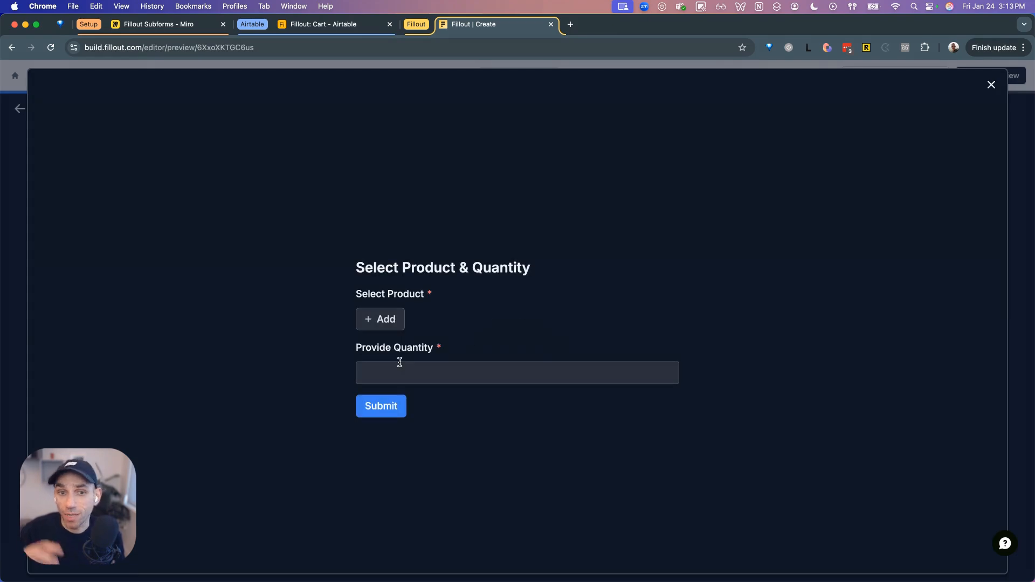
{"action": "left_click", "coordinate": [390, 324]}
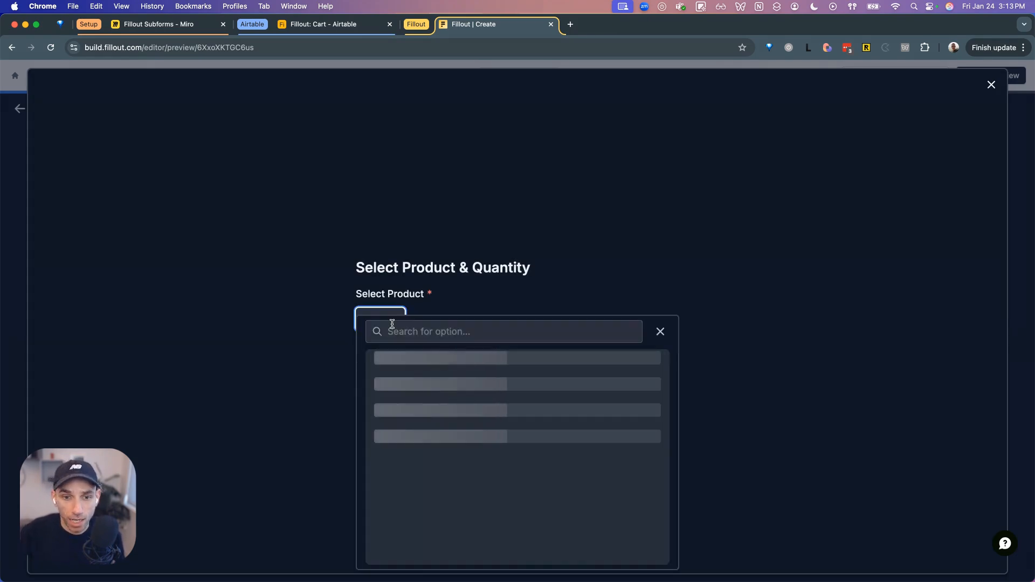
{"action": "scroll", "coordinate": [454, 423], "scroll_direction": "down", "scroll_amount": 1}
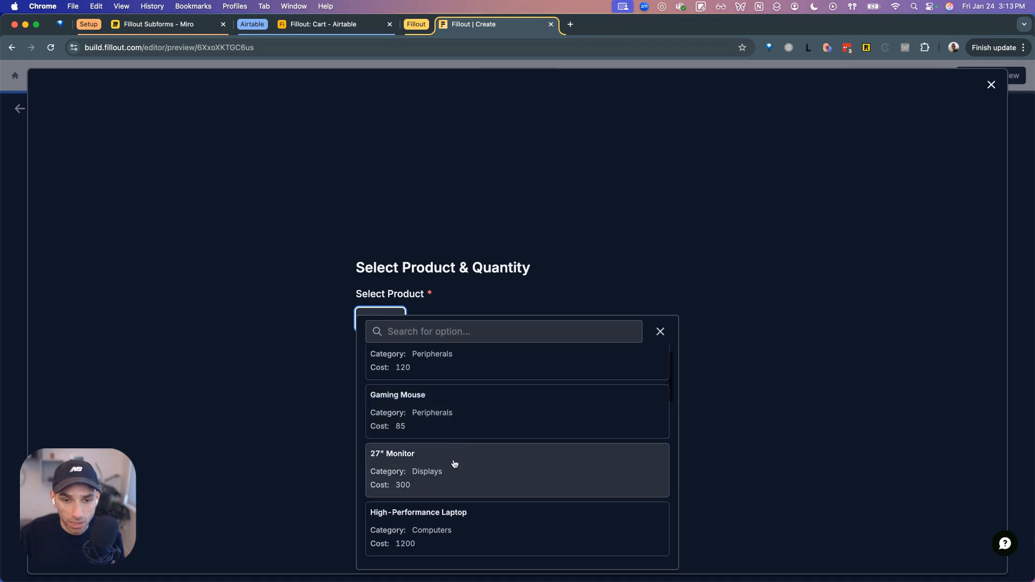
{"action": "left_click", "coordinate": [462, 510]}
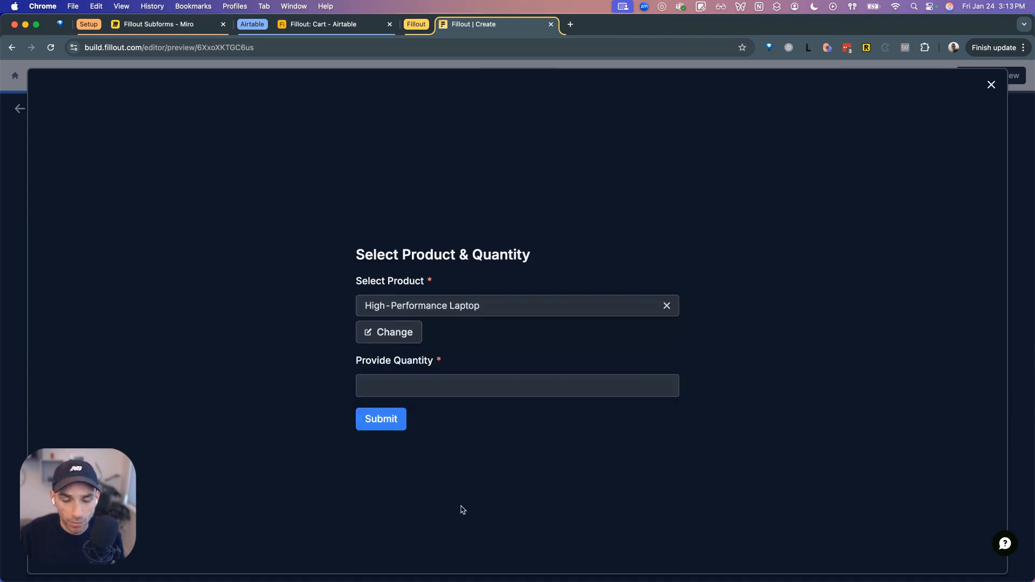
{"action": "left_click", "coordinate": [445, 385]}
{"action": "type", "text": "1"}
{"action": "left_click", "coordinate": [399, 424]}
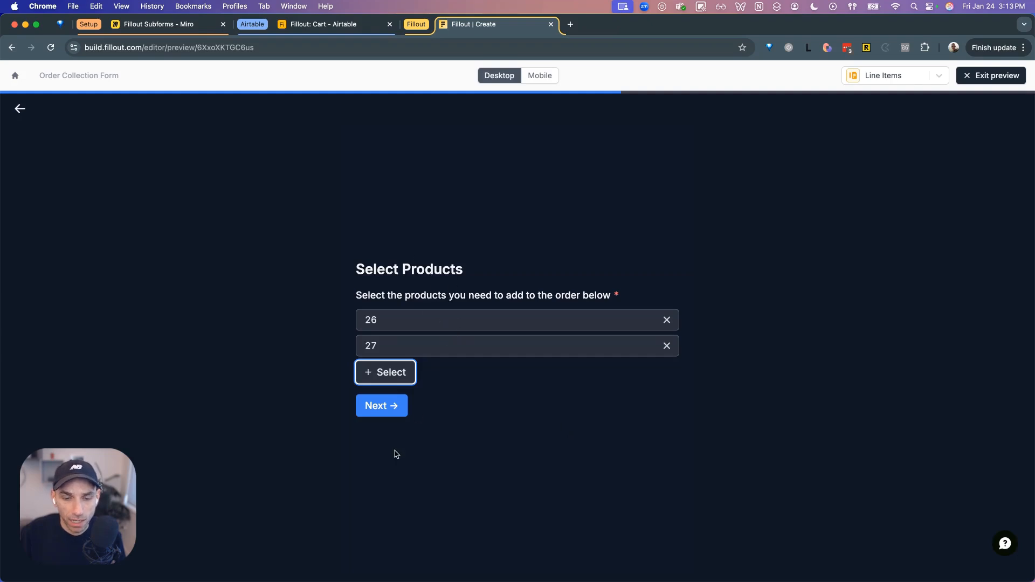
- View the review page, return to edit the products, then exit the preview
{"action": "left_click", "coordinate": [394, 414]}
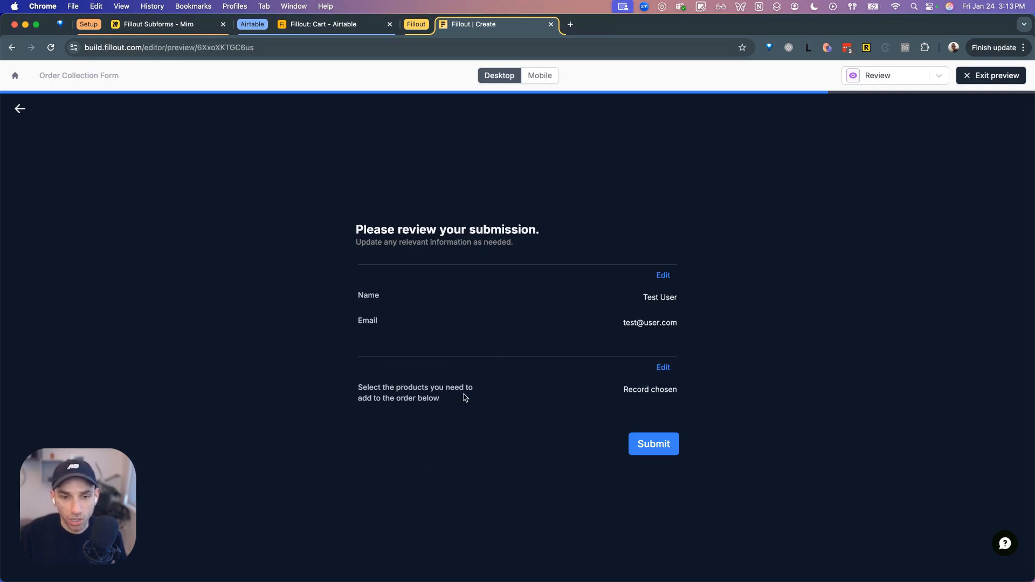
{"action": "left_click", "coordinate": [664, 368]}
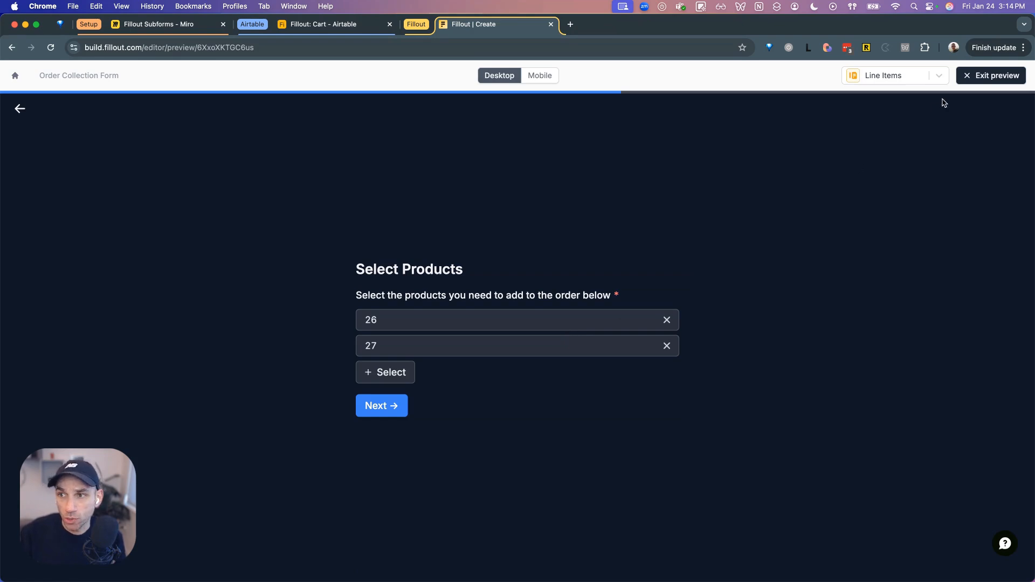
{"action": "left_click", "coordinate": [982, 76]}
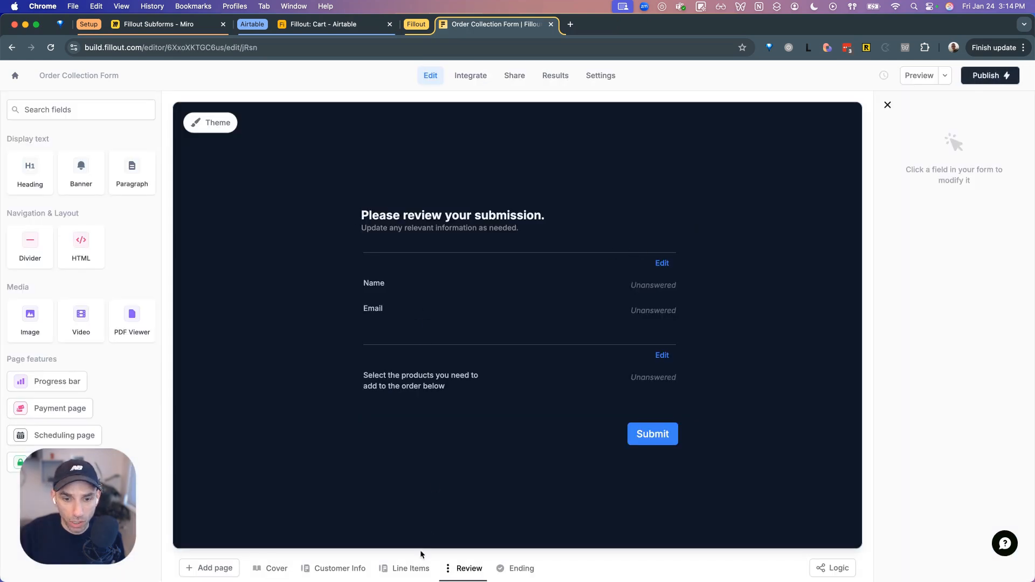
- Turn on Allow editing records for the Line Items product question and open its edit subform
{"action": "left_click", "coordinate": [415, 568]}
{"action": "left_click", "coordinate": [503, 308]}
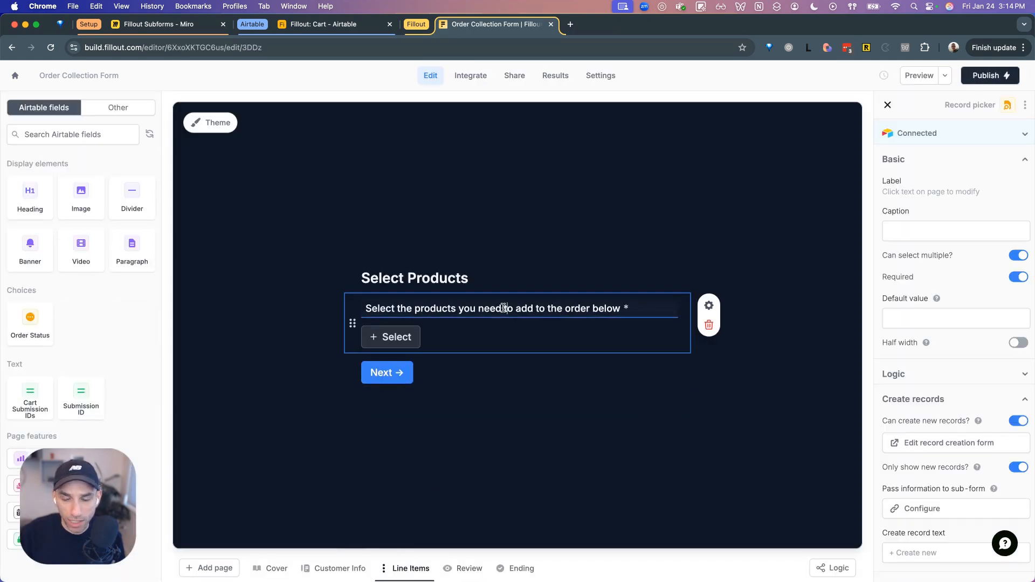
{"action": "scroll", "coordinate": [911, 354], "scroll_direction": "down", "scroll_amount": 5}
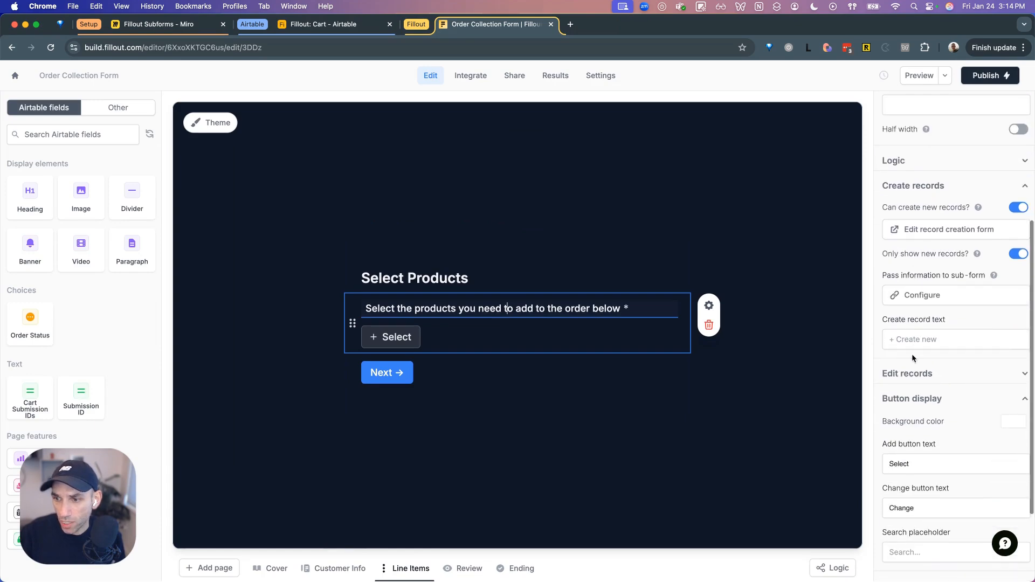
{"action": "left_click", "coordinate": [912, 372]}
{"action": "scroll", "coordinate": [1008, 380], "scroll_direction": "down", "scroll_amount": 1}
{"action": "left_click", "coordinate": [1010, 378]}
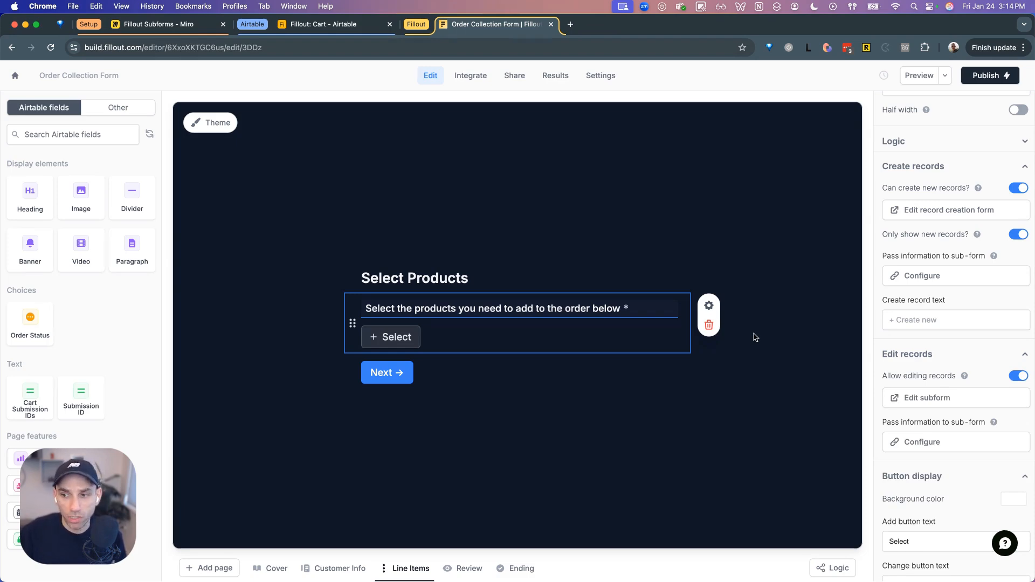
{"action": "left_click", "coordinate": [941, 397]}
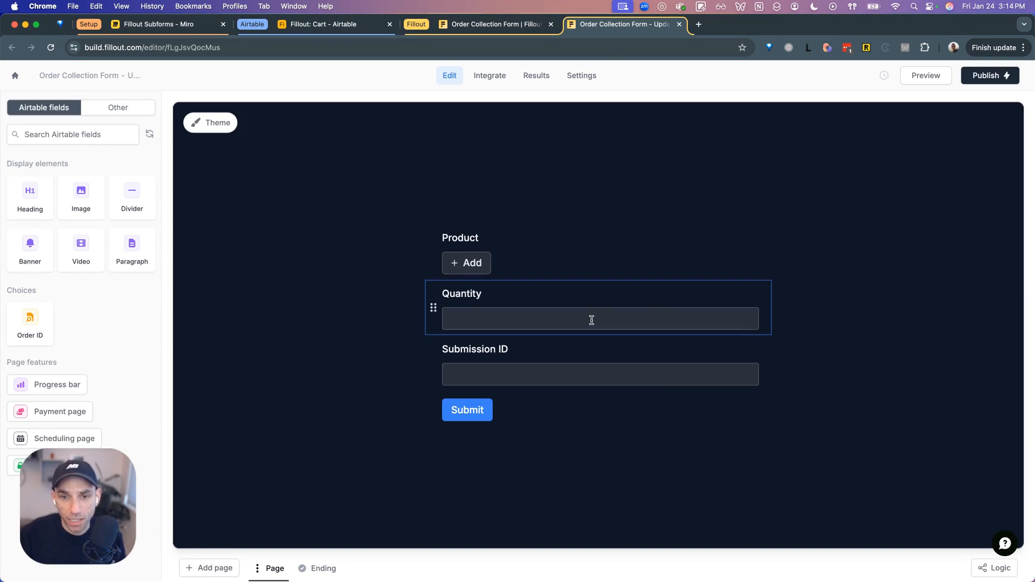
- Delete the Submission ID field and make Product and Quantity required
{"action": "left_click", "coordinate": [590, 353]}
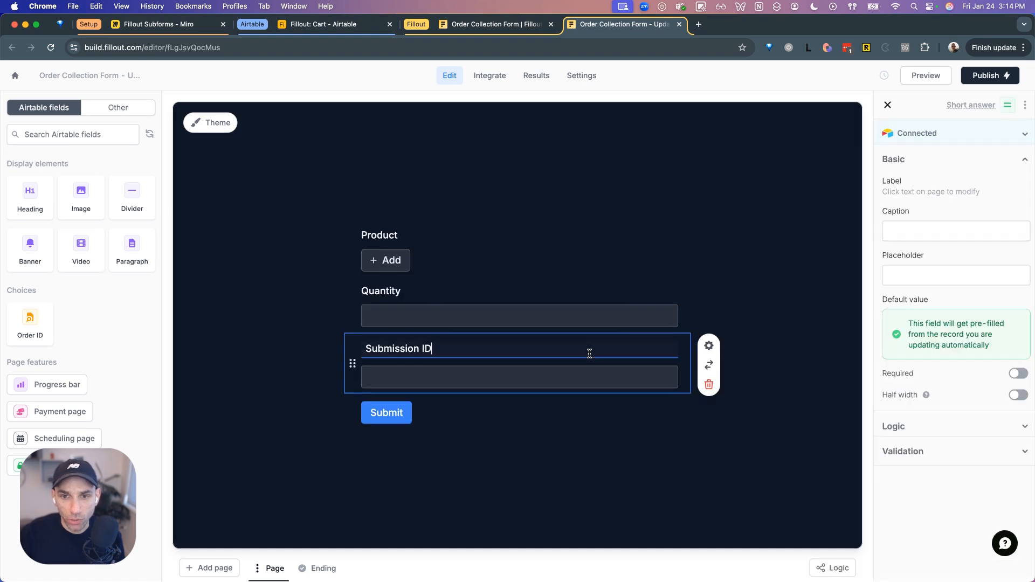
{"action": "left_click", "coordinate": [710, 385]}
{"action": "left_click", "coordinate": [533, 285]}
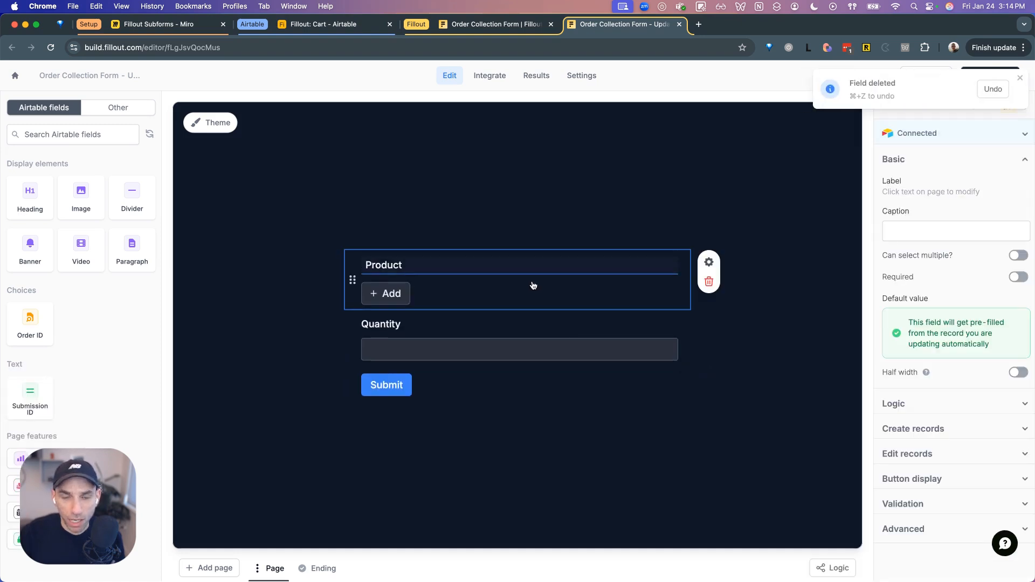
{"action": "left_click", "coordinate": [1015, 275]}
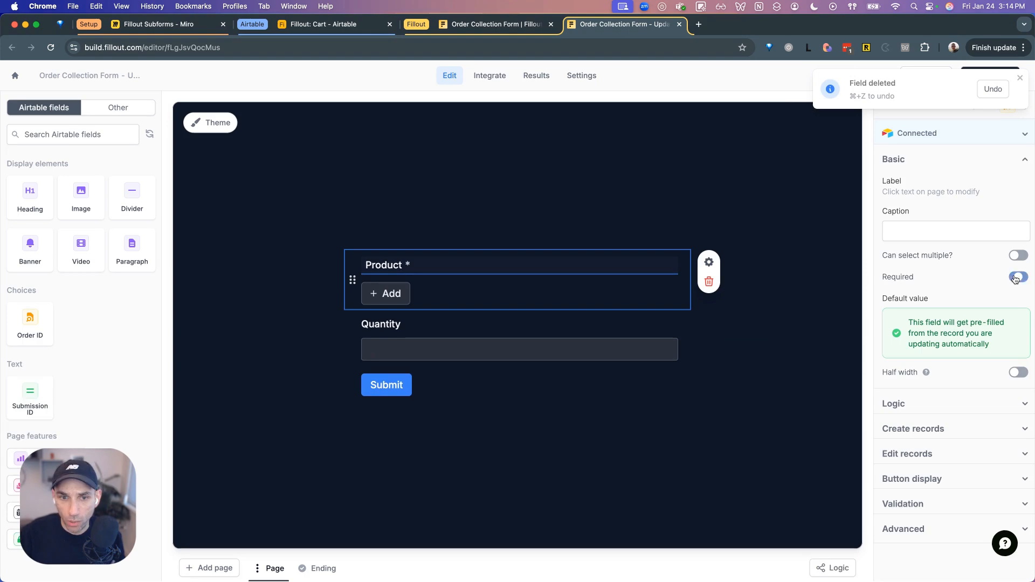
{"action": "left_click", "coordinate": [606, 337]}
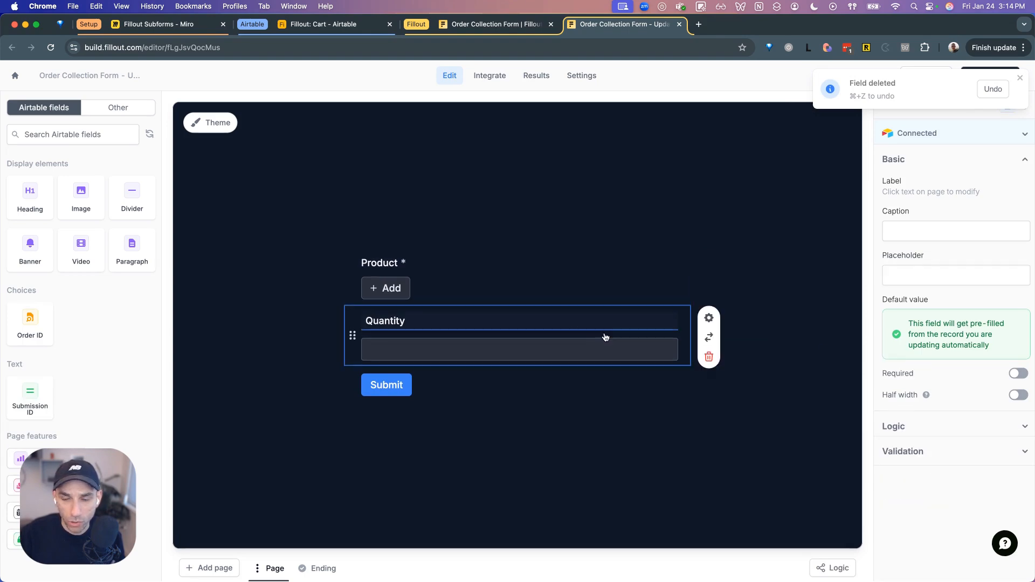
{"action": "left_click", "coordinate": [1007, 374]}
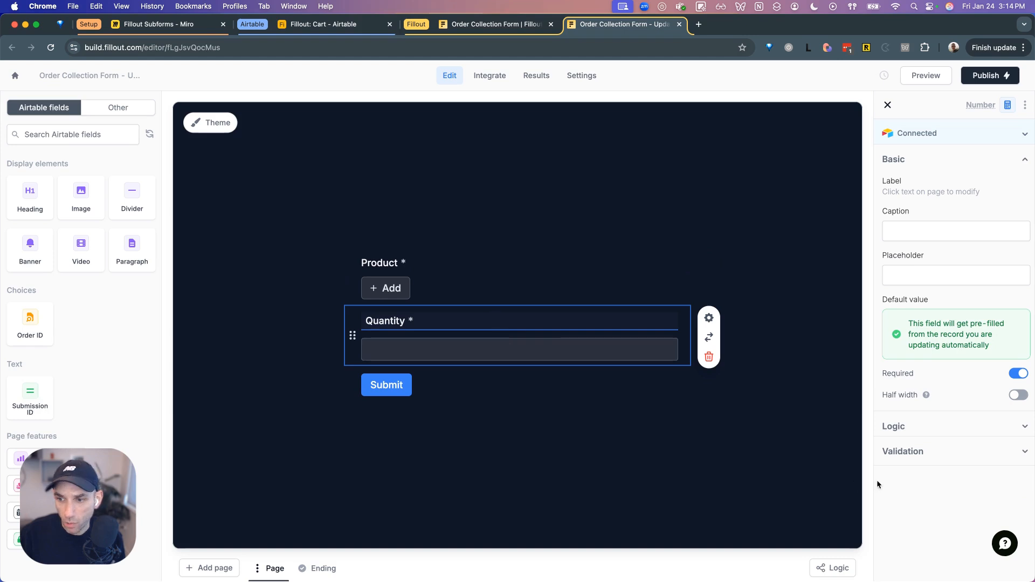
- Add a Condition validation on Quantity requiring it to be greater than 10
{"action": "left_click", "coordinate": [918, 453]}
{"action": "left_click", "coordinate": [915, 493]}
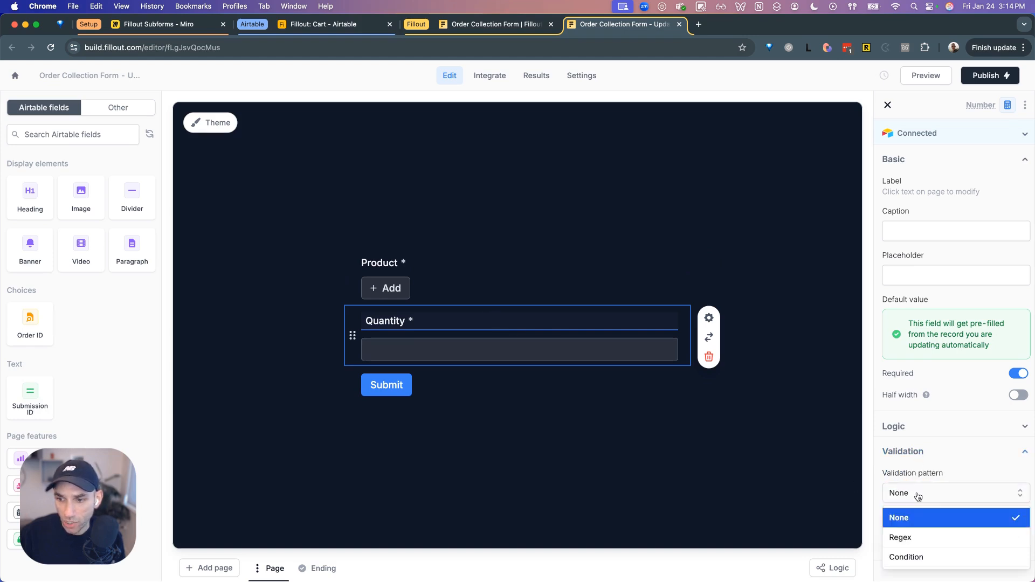
{"action": "left_click", "coordinate": [920, 554]}
{"action": "scroll", "coordinate": [948, 464], "scroll_direction": "down", "scroll_amount": 2}
{"action": "left_click", "coordinate": [941, 463]}
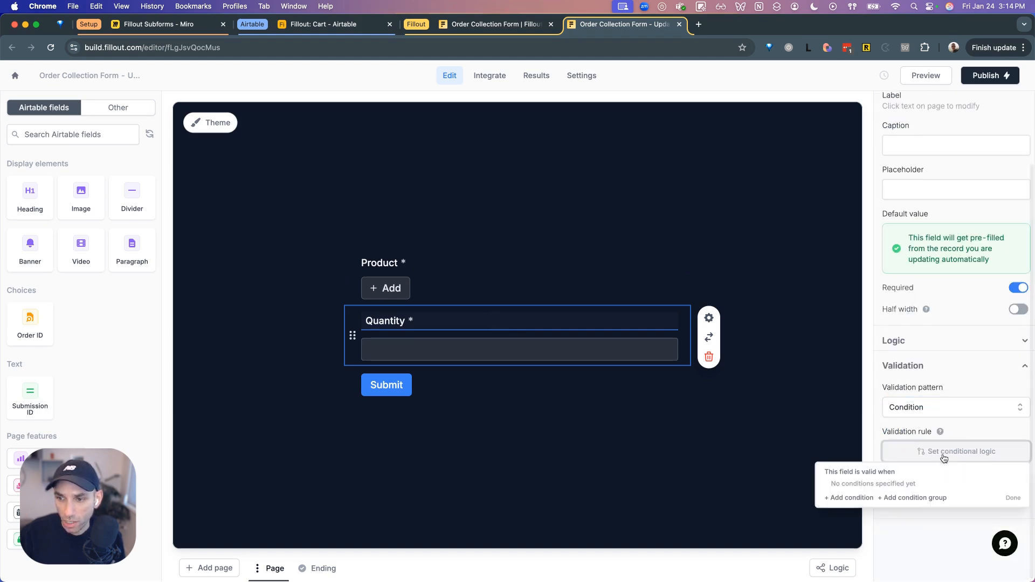
{"action": "left_click", "coordinate": [808, 489]}
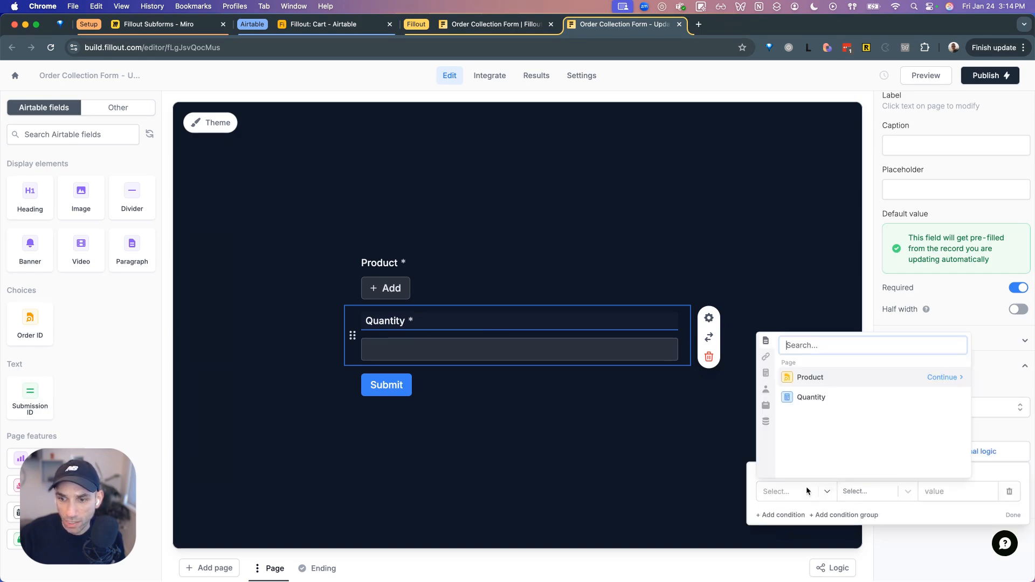
{"action": "left_click", "coordinate": [799, 398]}
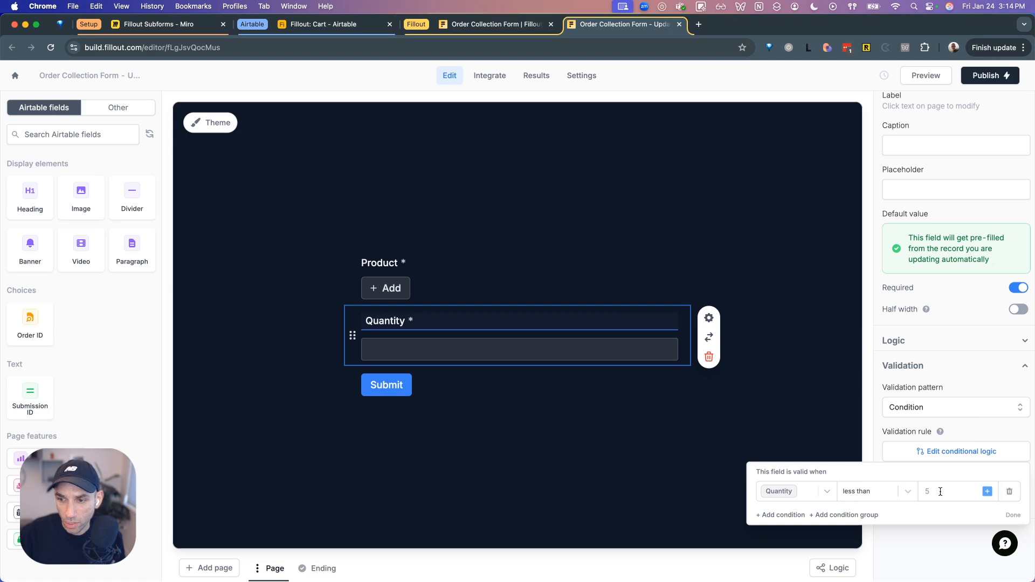
{"action": "left_click", "coordinate": [884, 492]}
{"action": "left_click", "coordinate": [865, 536]}
{"action": "left_click", "coordinate": [932, 500]}
{"action": "left_click", "coordinate": [936, 495]}
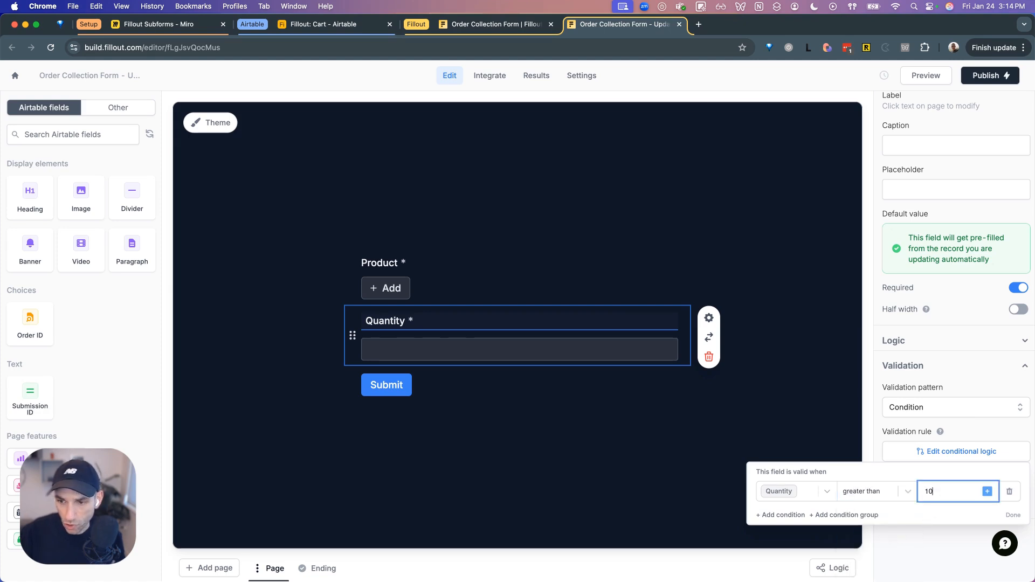
{"action": "type", "text": "10"}
{"action": "left_click", "coordinate": [936, 537]}
{"action": "left_click", "coordinate": [941, 498]}
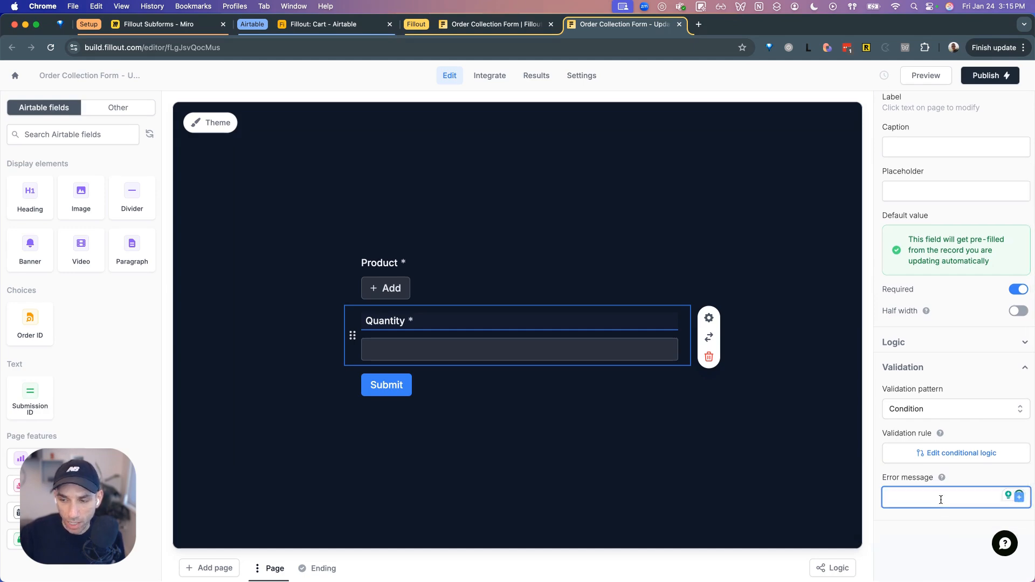
{"action": "type", "text": "Q"}
{"action": "key", "text": "BackSpace"}
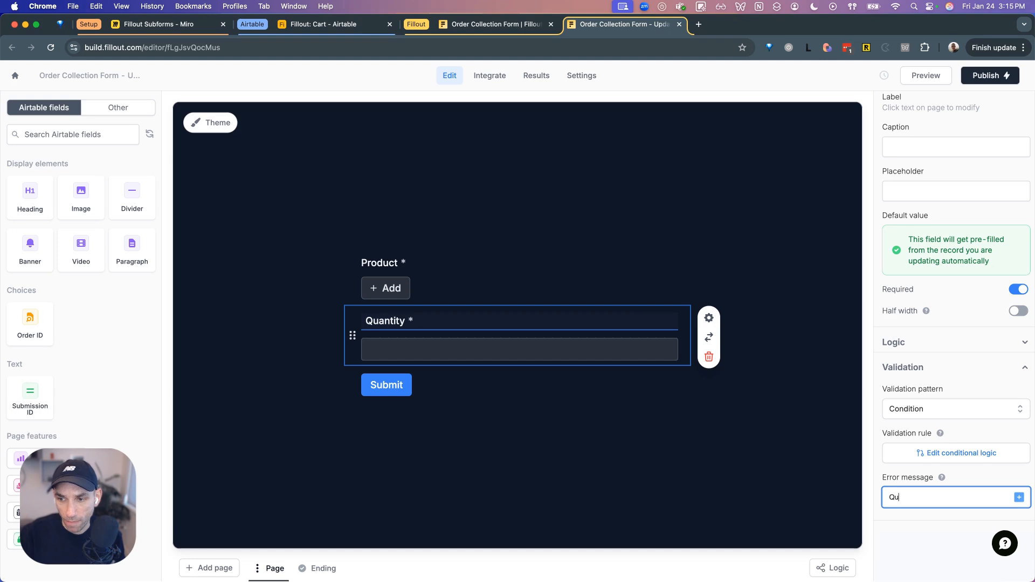
{"action": "left_click", "coordinate": [831, 478]}
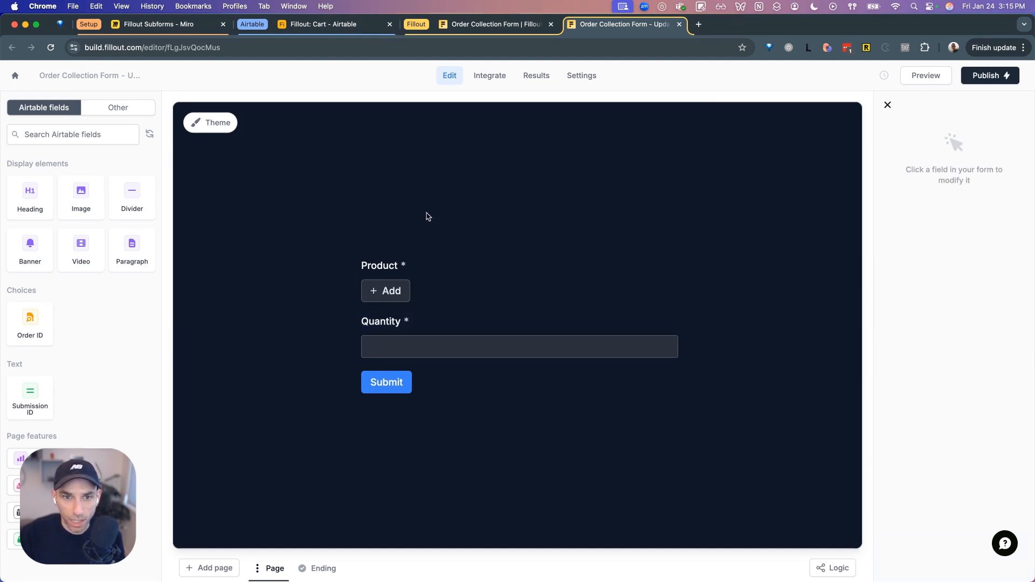
- Add an 'Edit Product Information' heading at the top of the edit subform
{"action": "left_click_drag", "start_coordinate": [30, 197], "coordinate": [388, 247]}
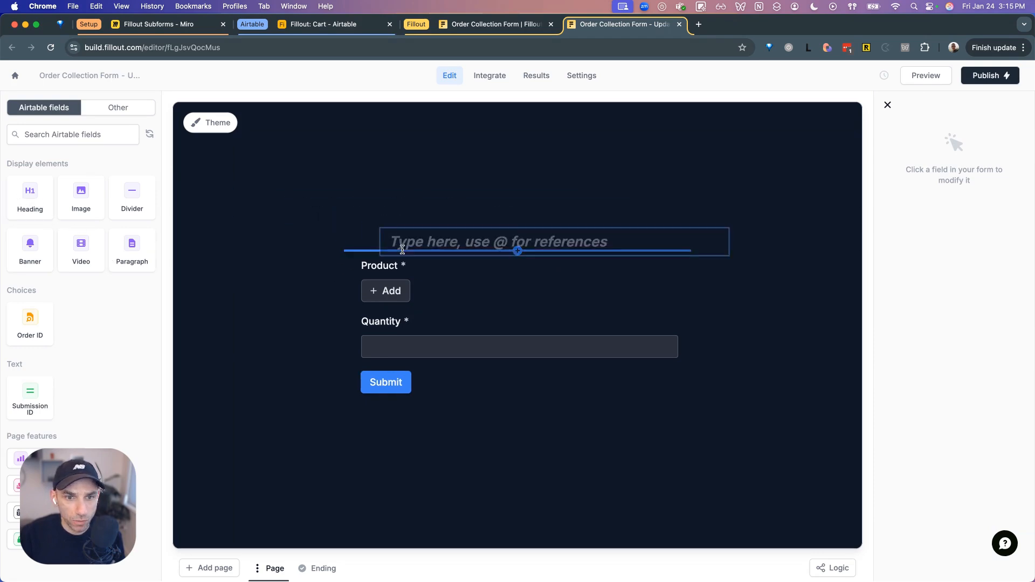
{"action": "type", "text": "Edit Prud"}
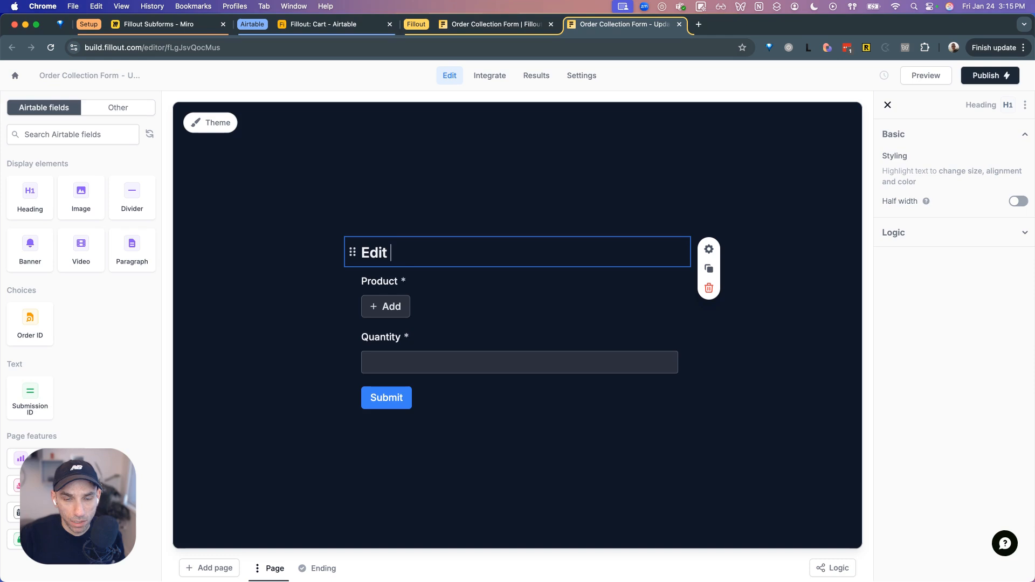
{"action": "key", "text": "BackSpace"}
{"action": "key", "text": "BackSpace"}
{"action": "type", "text": "oduct Information"}
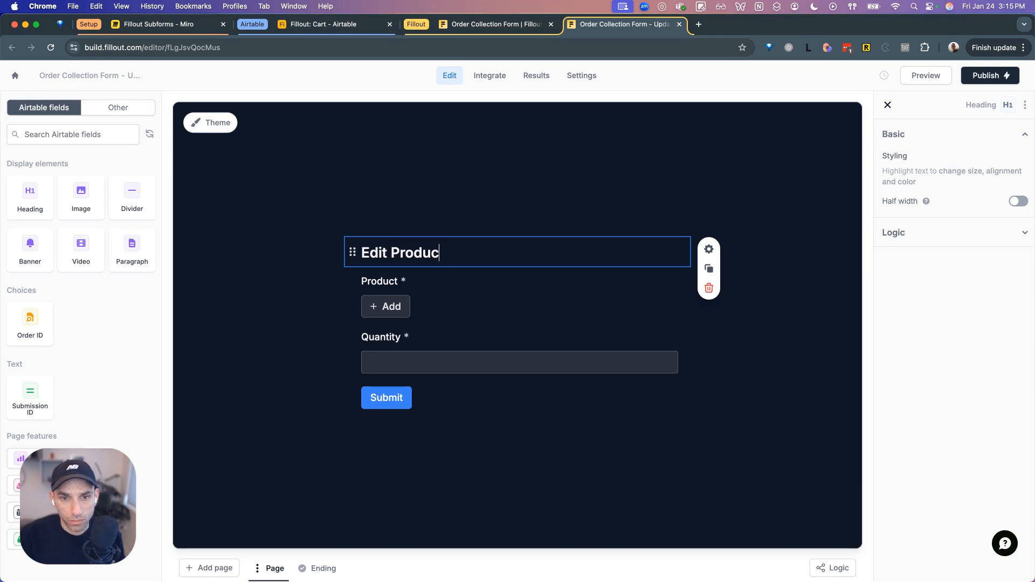
- Preview and publish the edit subform, then close it to return to the order form
{"action": "left_click", "coordinate": [928, 76]}
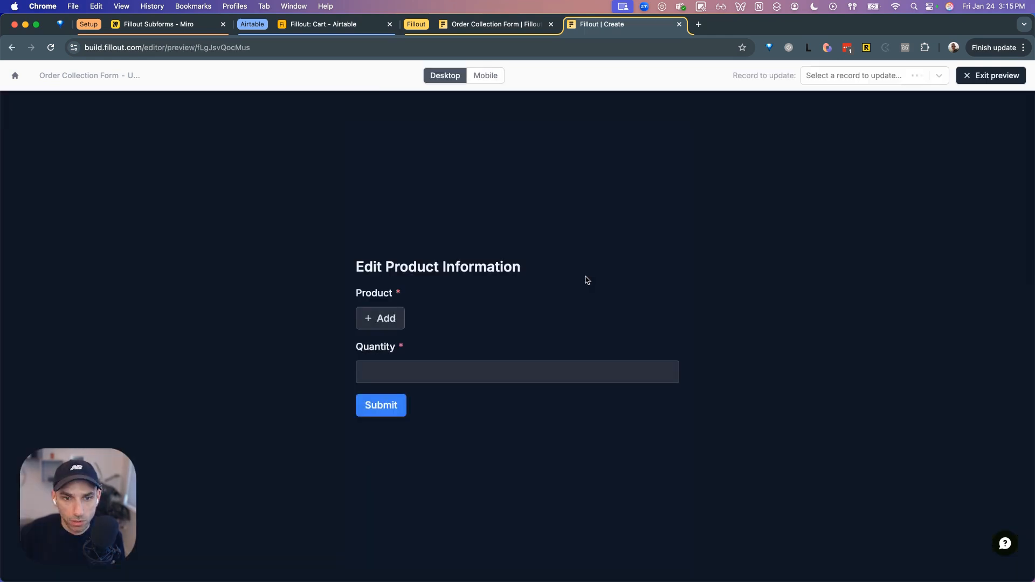
{"action": "left_click", "coordinate": [992, 76]}
{"action": "left_click", "coordinate": [989, 77]}
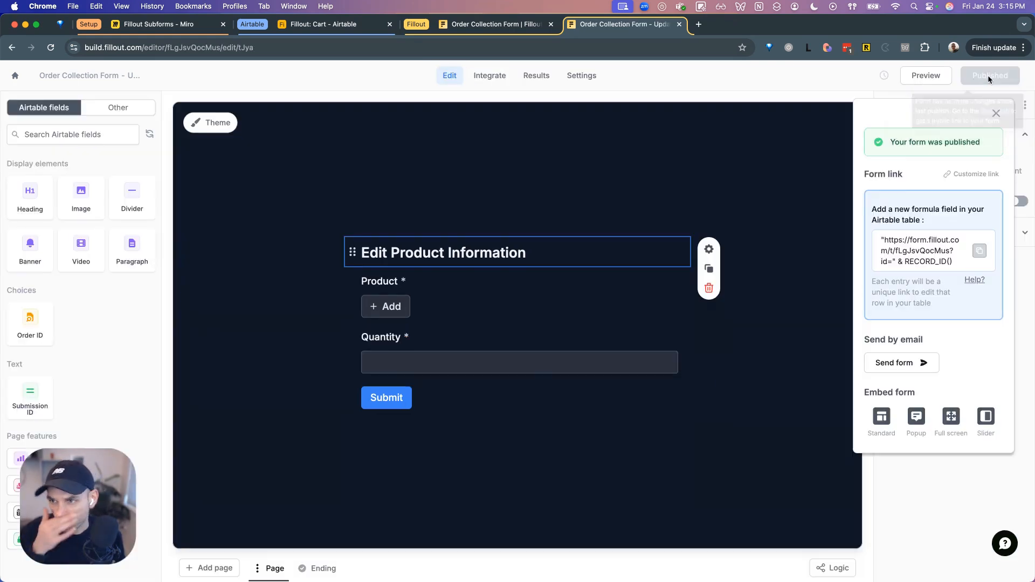
{"action": "left_click", "coordinate": [679, 25]}
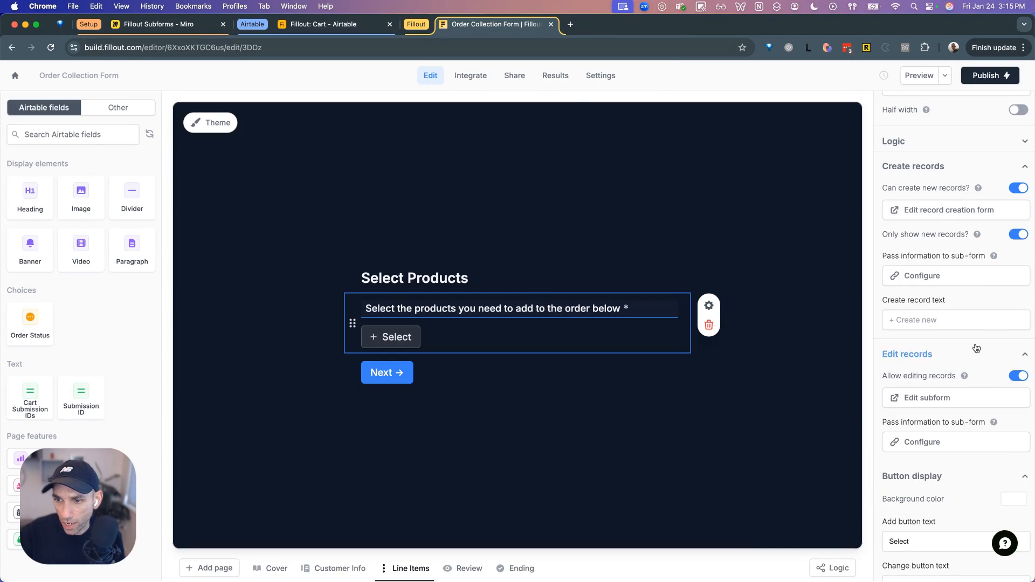
- Preview the order form and enter the name 'Test' and a test email address
{"action": "scroll", "coordinate": [971, 410], "scroll_direction": "down", "scroll_amount": 1}
{"action": "scroll", "coordinate": [954, 437], "scroll_direction": "down", "scroll_amount": 3}
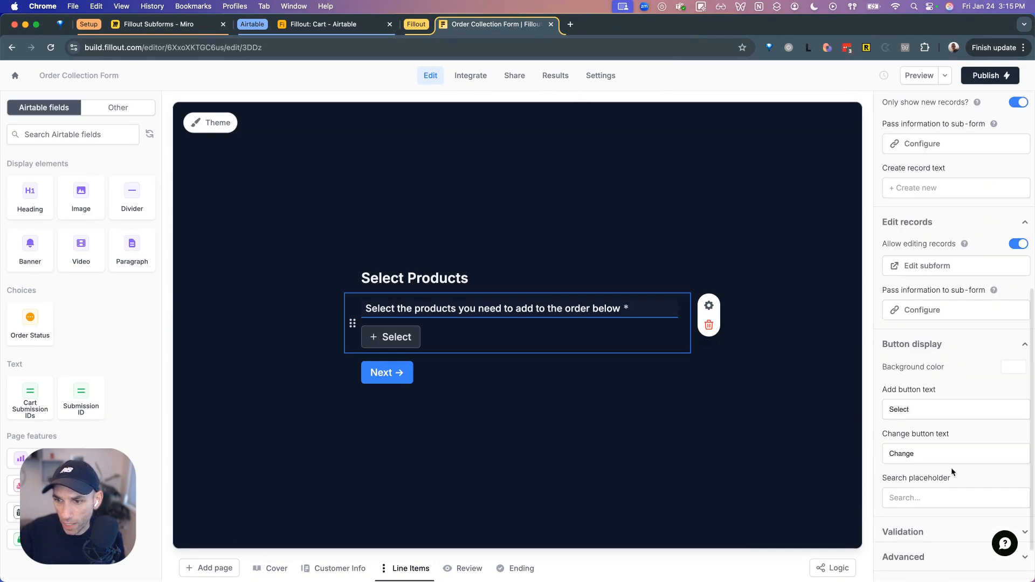
{"action": "left_click", "coordinate": [923, 75]}
{"action": "left_click", "coordinate": [510, 367]}
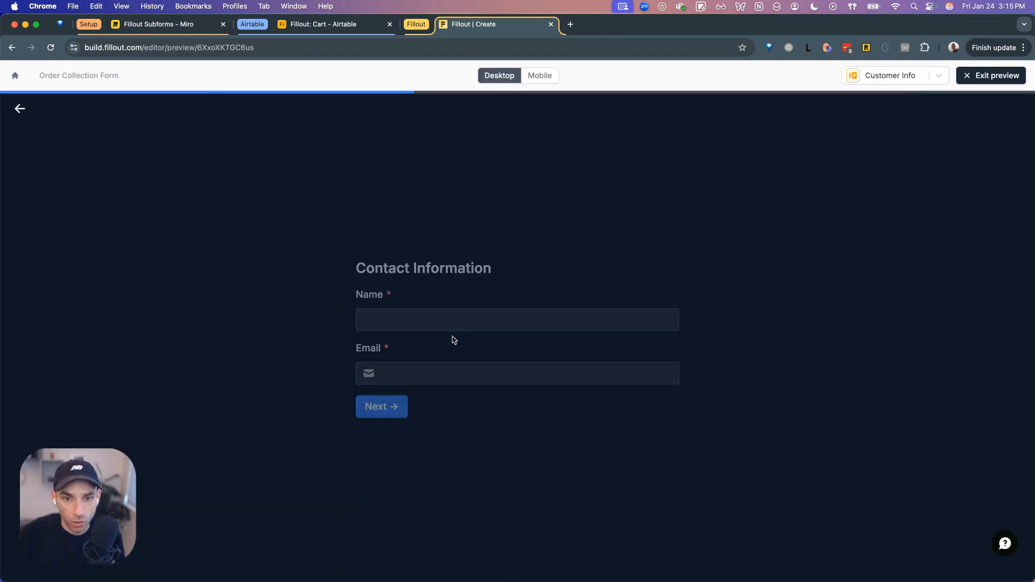
{"action": "left_click", "coordinate": [404, 313]}
{"action": "type", "text": "Test"}
{"action": "left_click", "coordinate": [404, 374]}
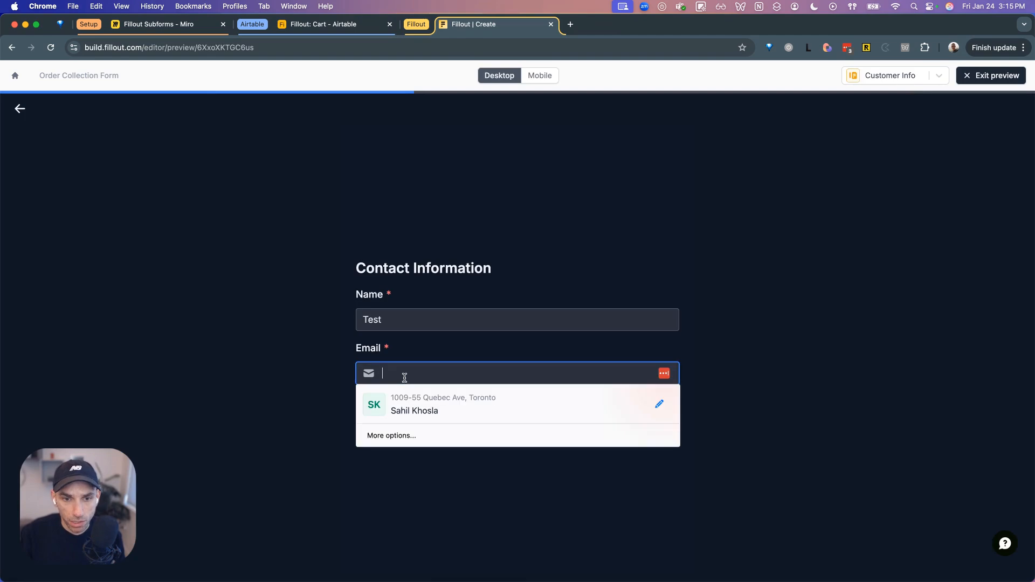
{"action": "type", "text": "test@test"}
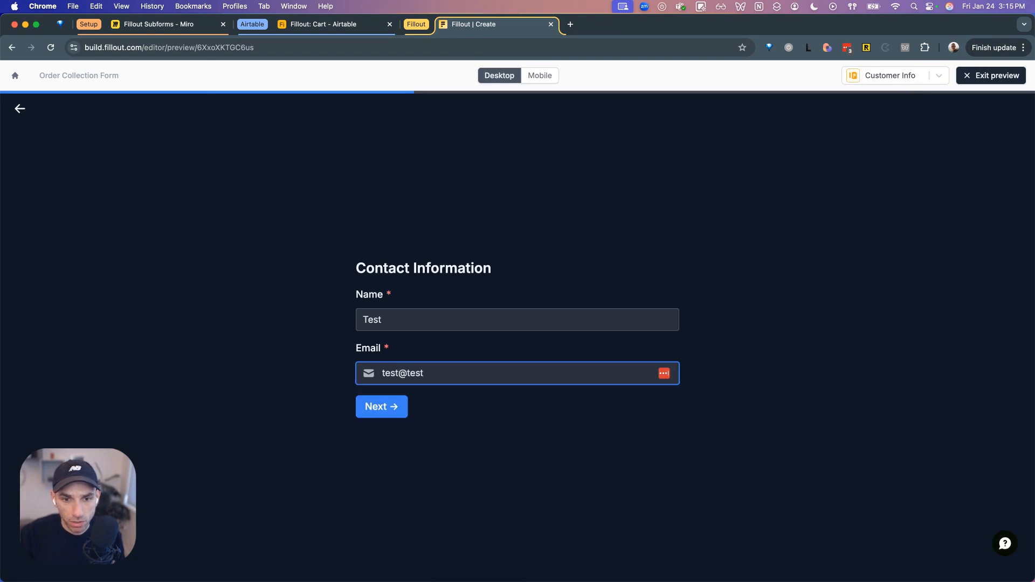
{"action": "type", "text": "user.com"}
{"action": "key", "text": "Return"}
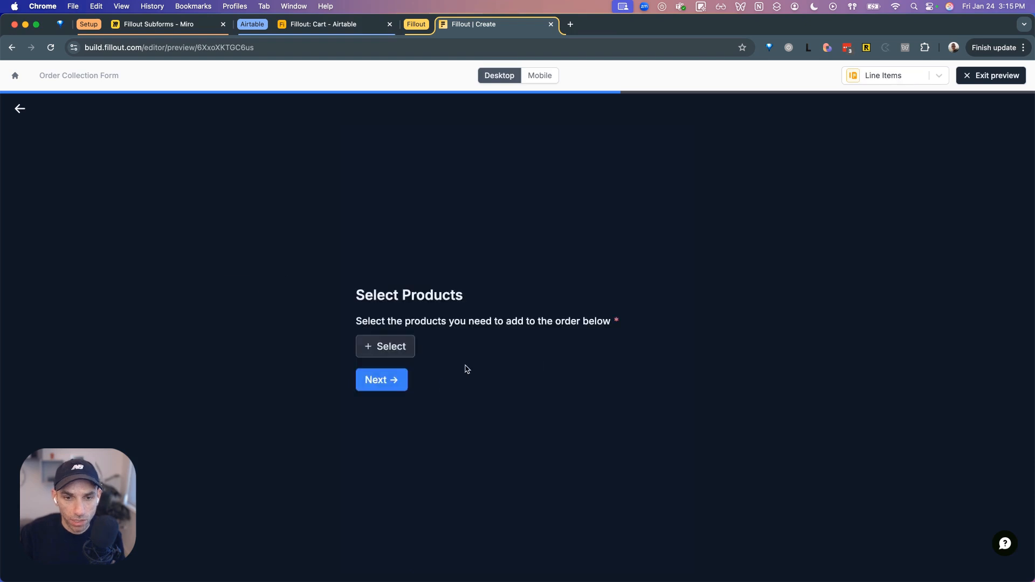
- Add a Mechanical Keyboard line item with quantity 5
{"action": "left_click", "coordinate": [399, 350]}
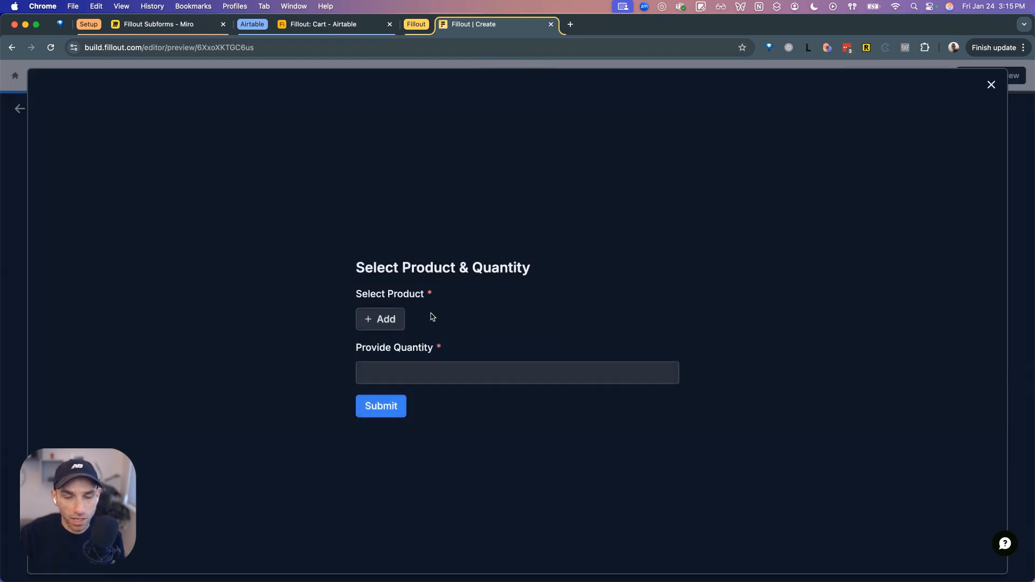
{"action": "left_click", "coordinate": [379, 317]}
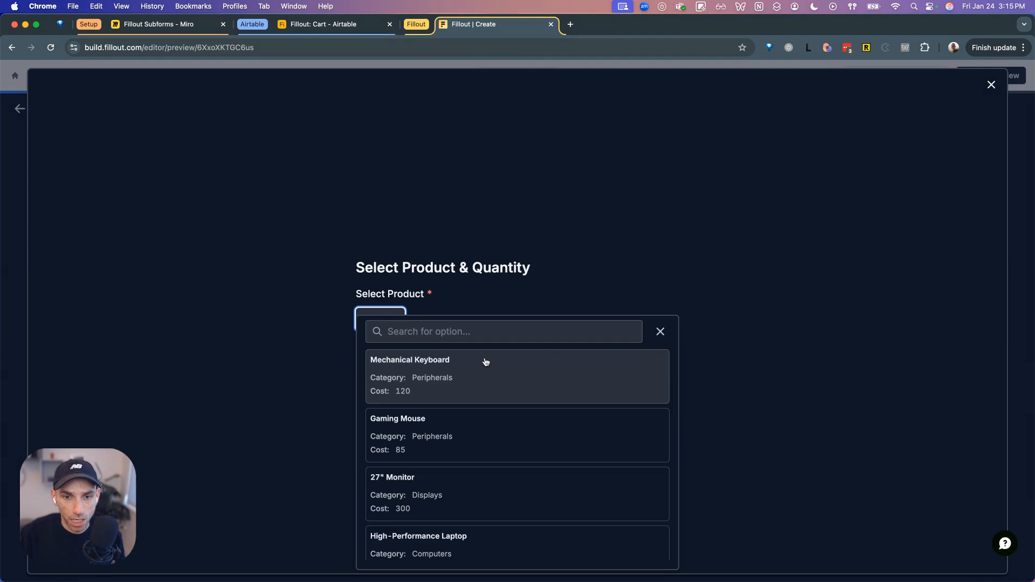
{"action": "left_click", "coordinate": [482, 362]}
{"action": "left_click", "coordinate": [444, 381]}
{"action": "type", "text": "5"}
{"action": "left_click", "coordinate": [384, 423]}
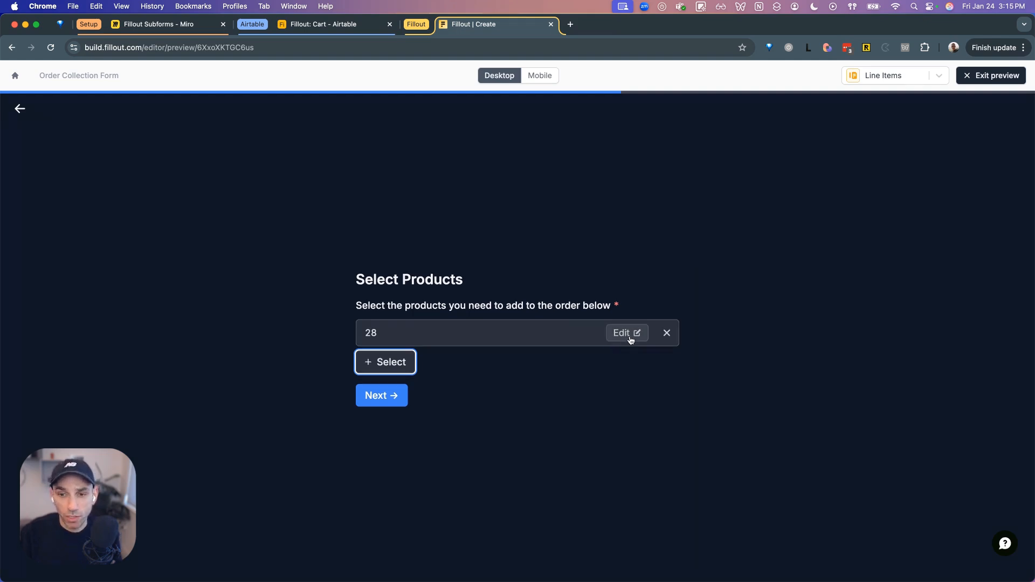
- Edit line item 28's quantity to trigger the 10-unit validation error, then close it and advance to review
{"action": "left_click", "coordinate": [627, 333]}
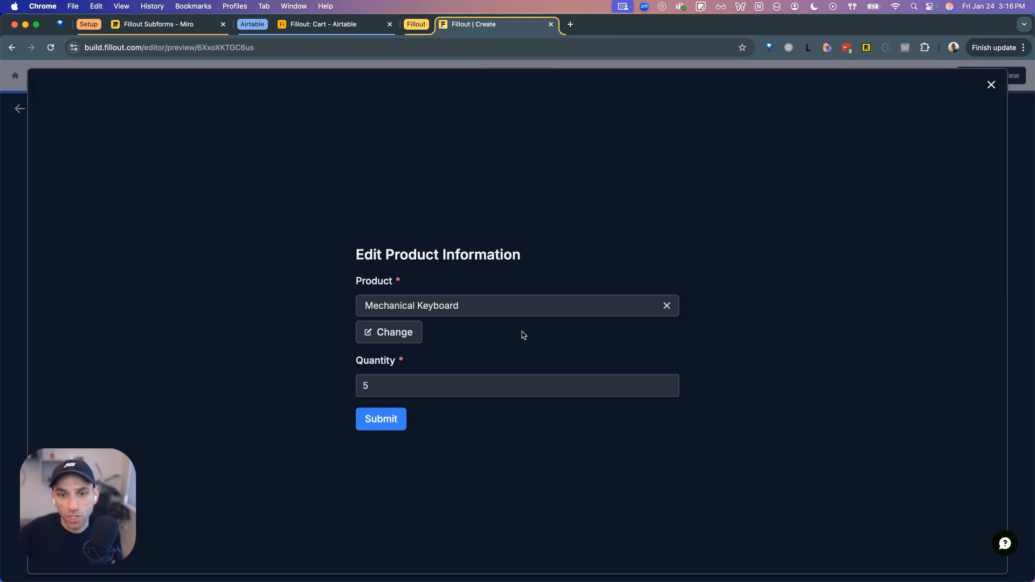
{"action": "left_click", "coordinate": [427, 387]}
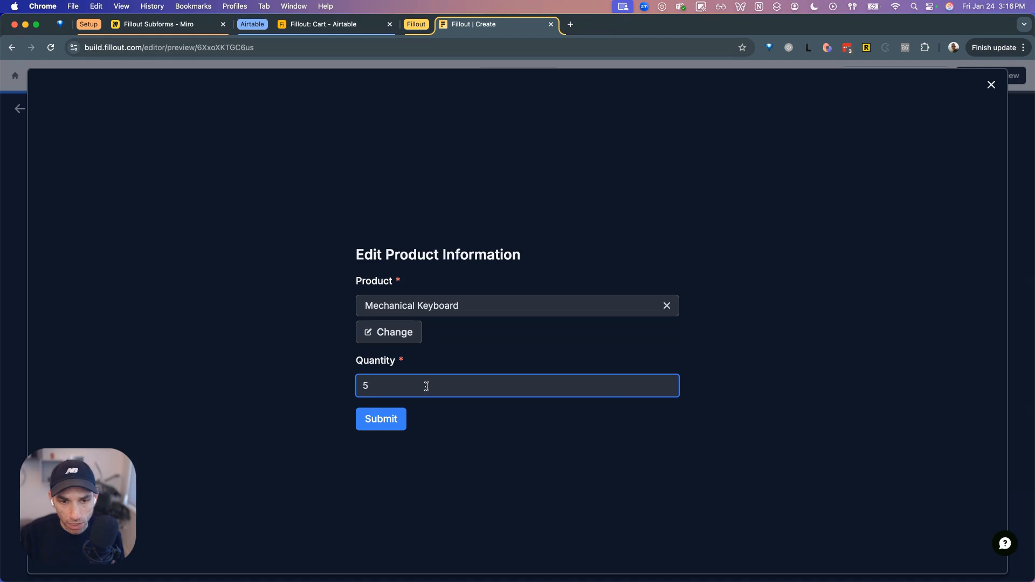
{"action": "type", "text": "3"}
{"action": "left_click", "coordinate": [381, 419]}
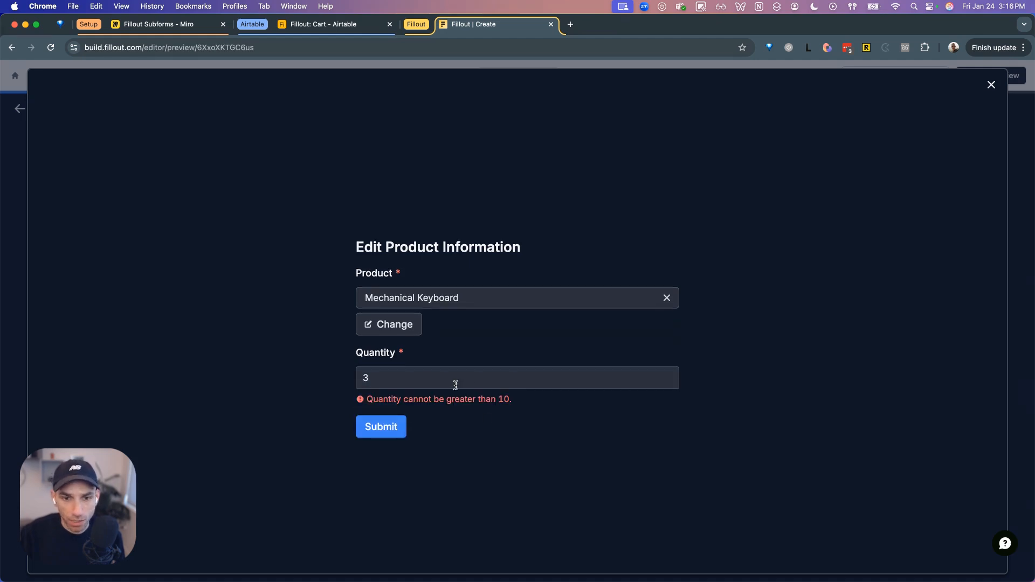
{"action": "left_click", "coordinate": [450, 384]}
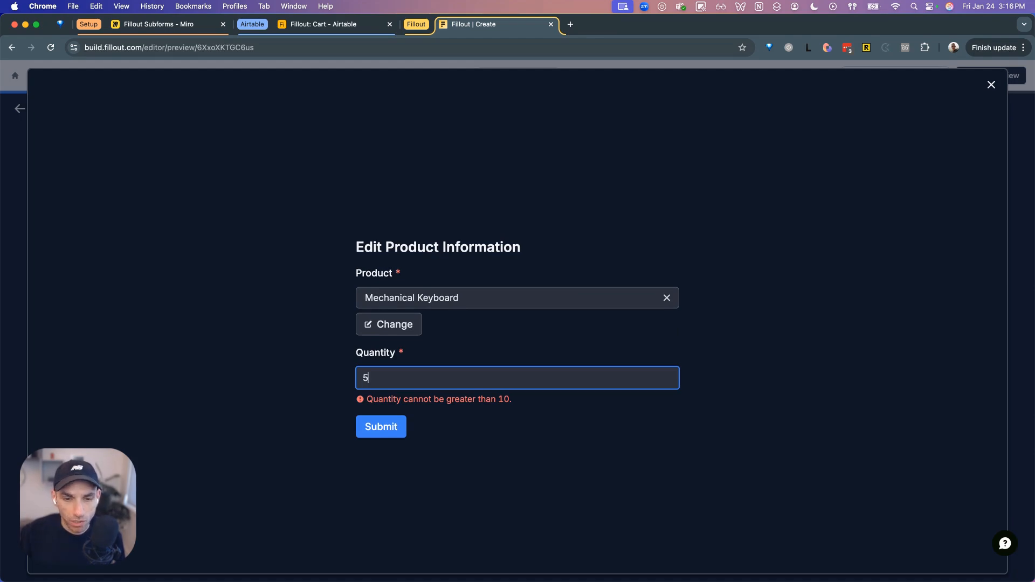
{"action": "left_click", "coordinate": [991, 85]}
{"action": "left_click", "coordinate": [371, 399]}
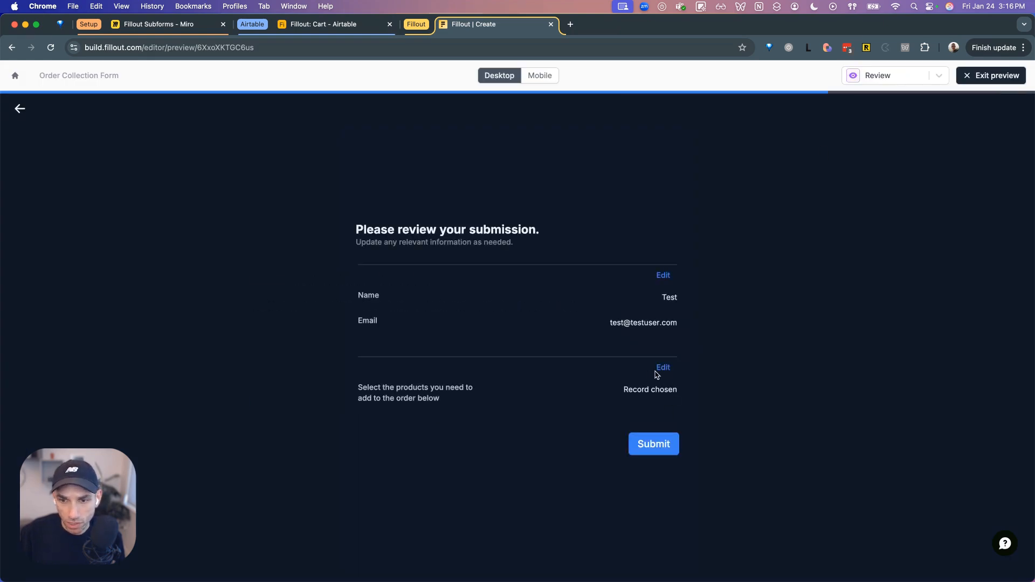
- Revisit the products page, submit the test order from review, and bring up Airtable's Cart table
{"action": "left_click", "coordinate": [663, 368]}
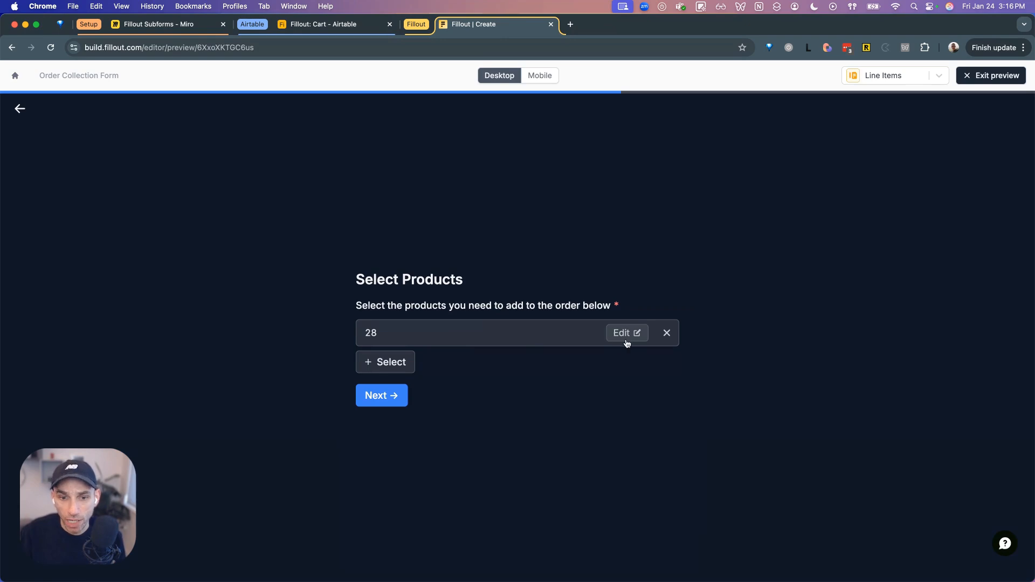
{"action": "left_click", "coordinate": [403, 402]}
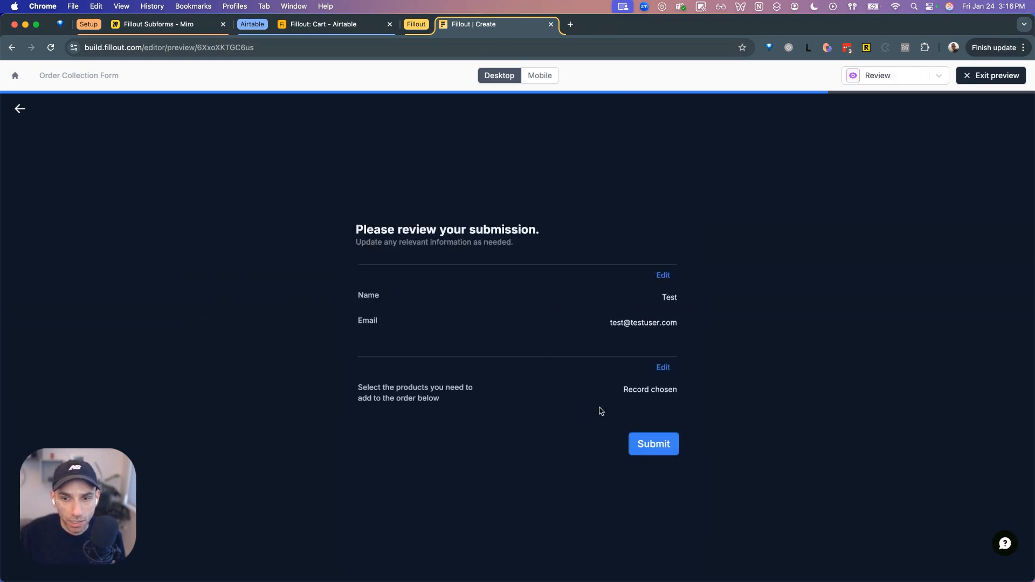
{"action": "left_click", "coordinate": [654, 443]}
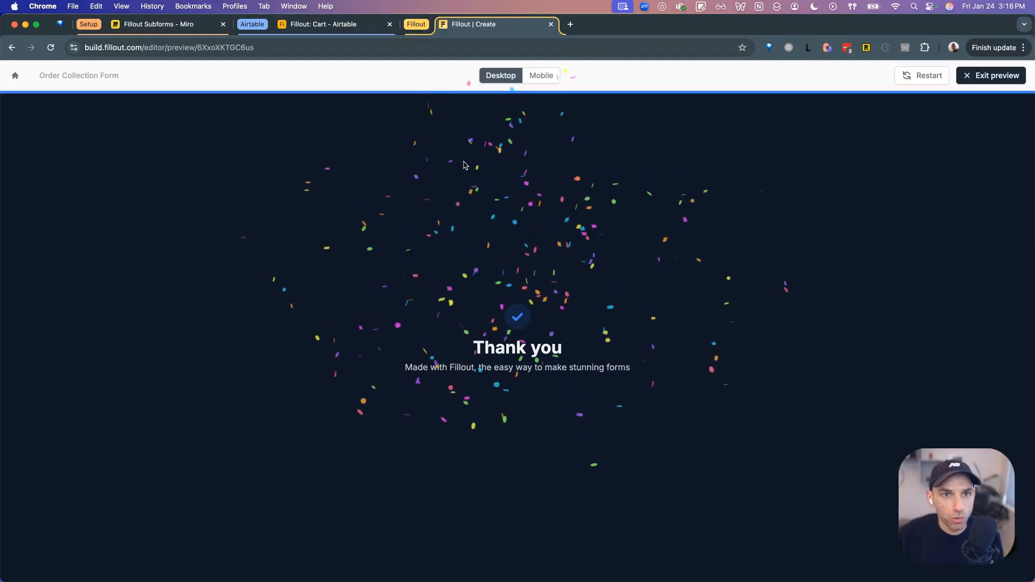
{"action": "left_click", "coordinate": [321, 27]}
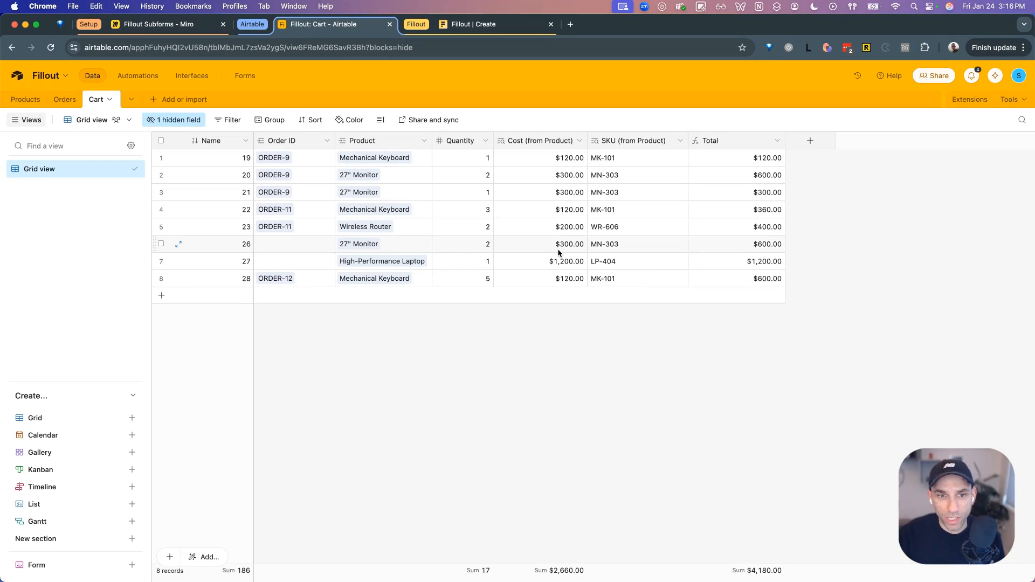
- Delete the 27" Monitor and High-Performance Laptop Cart records that have no order
{"action": "left_click", "coordinate": [161, 244]}
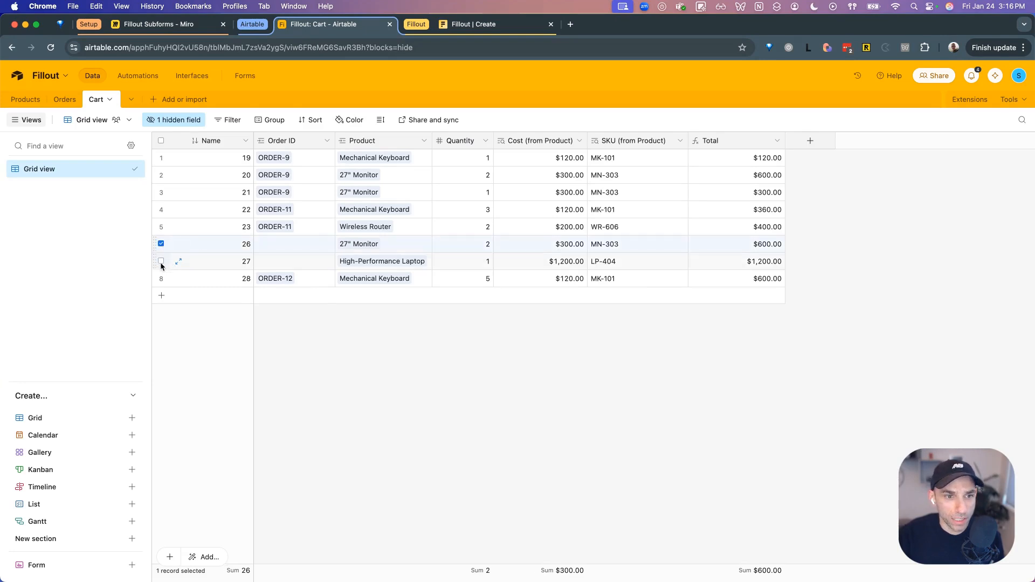
{"action": "left_click", "coordinate": [161, 262]}
{"action": "right_click", "coordinate": [204, 241]}
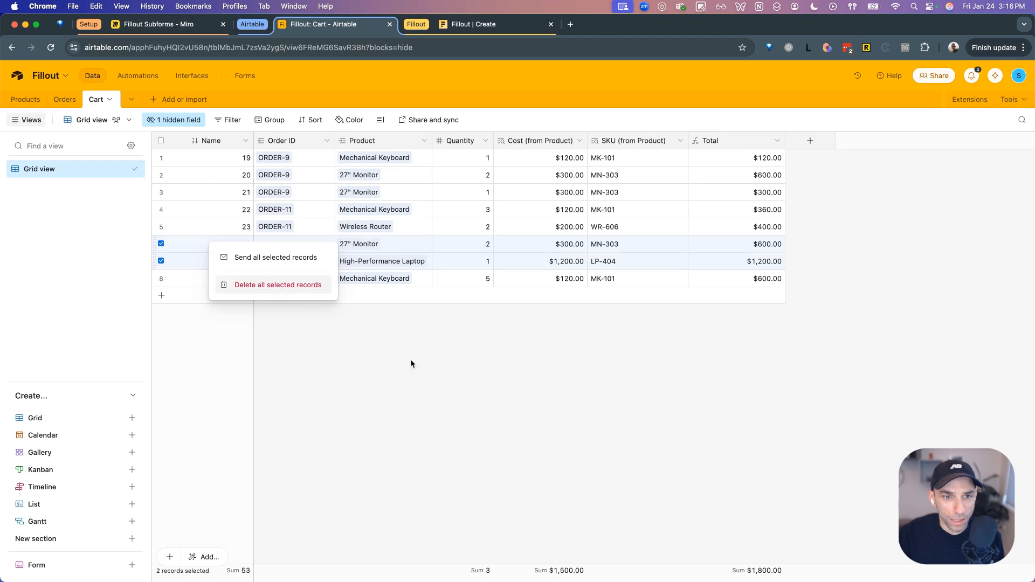
{"action": "key", "text": "Return"}
- Inspect ORDER-12 in the Orders table, then return to the Fillout preview
{"action": "left_click", "coordinate": [64, 100]}
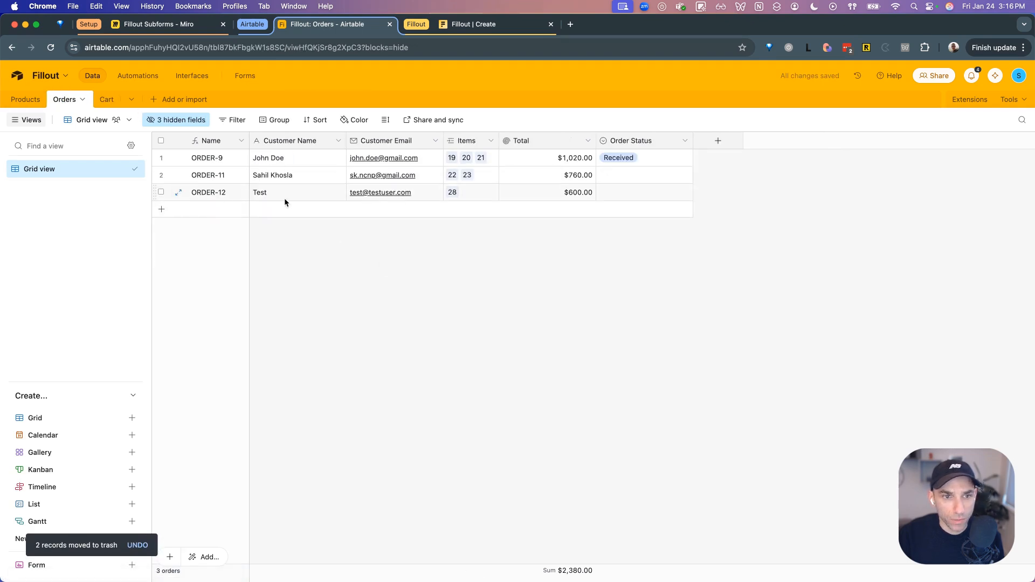
{"action": "left_click", "coordinate": [178, 193]}
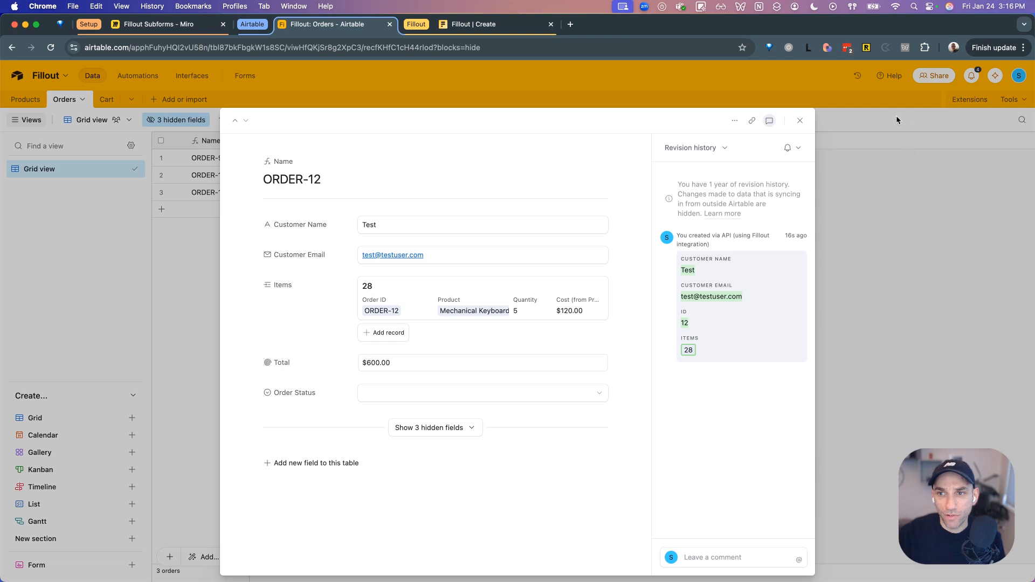
{"action": "left_click", "coordinate": [799, 121]}
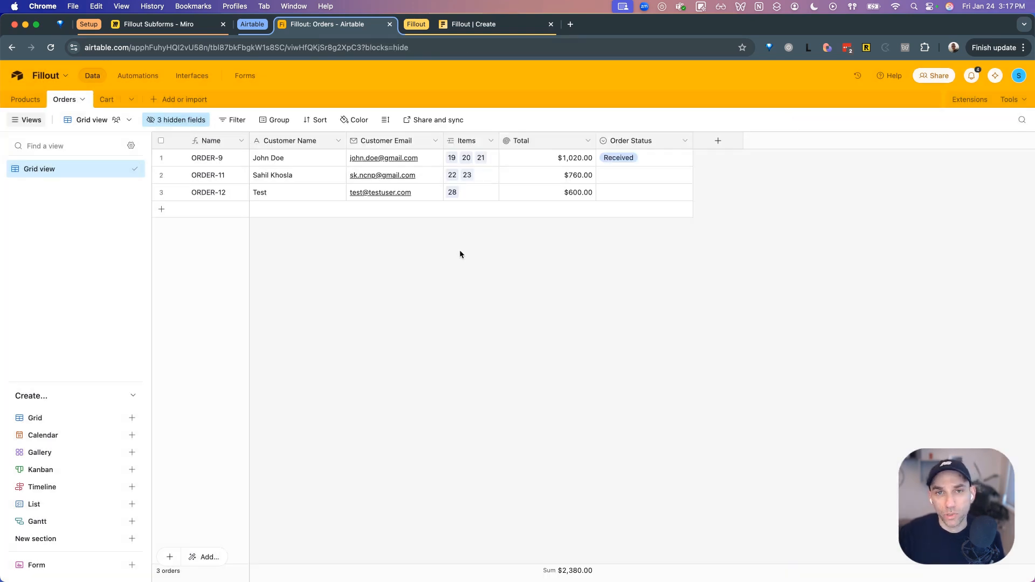
{"action": "left_click", "coordinate": [481, 26]}
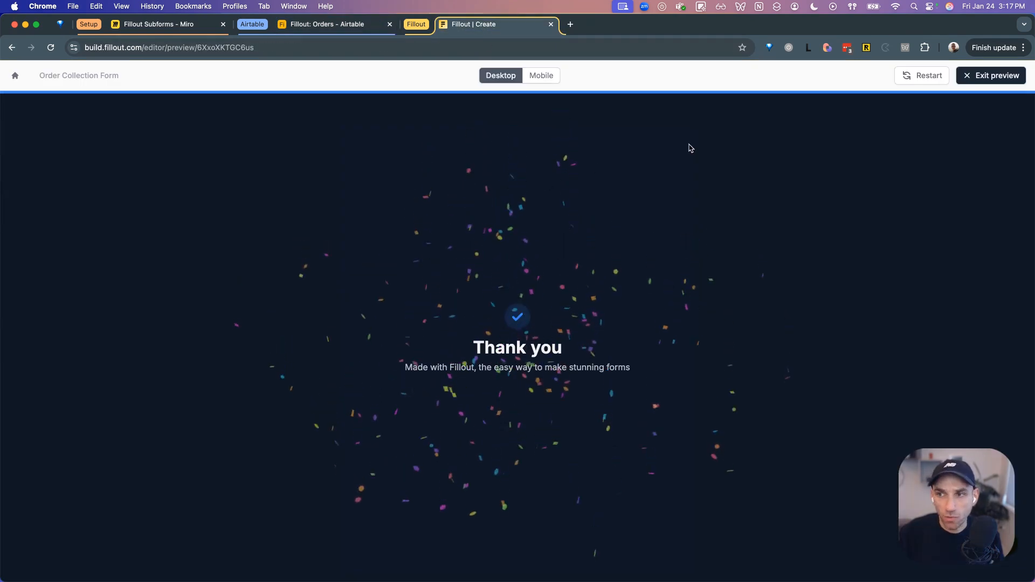
- Publish the form and view its Cover, Customer Info, Select Products, review and Thank you pages
{"action": "left_click", "coordinate": [975, 77]}
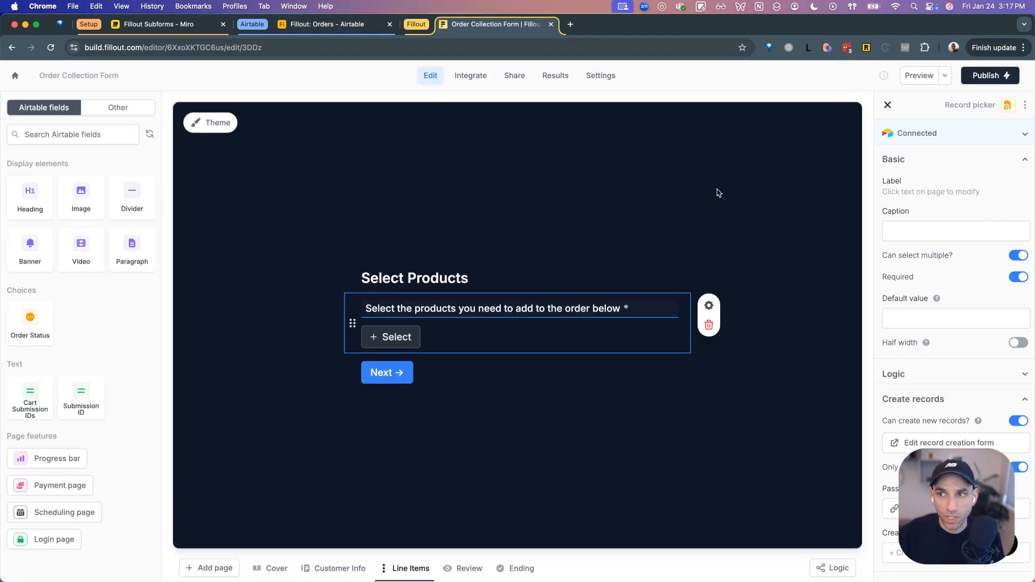
{"action": "left_click", "coordinate": [976, 75]}
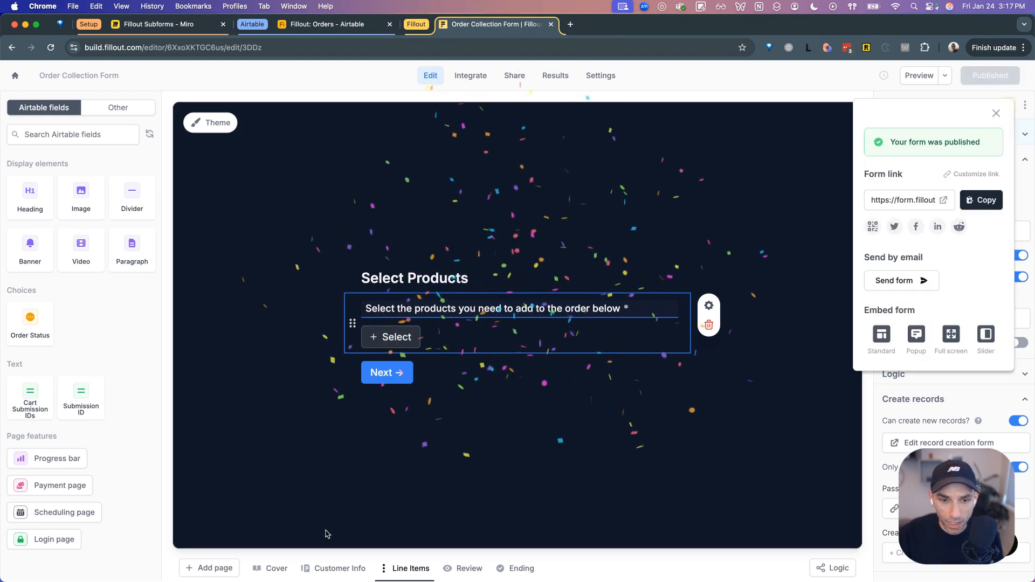
{"action": "left_click", "coordinate": [280, 567]}
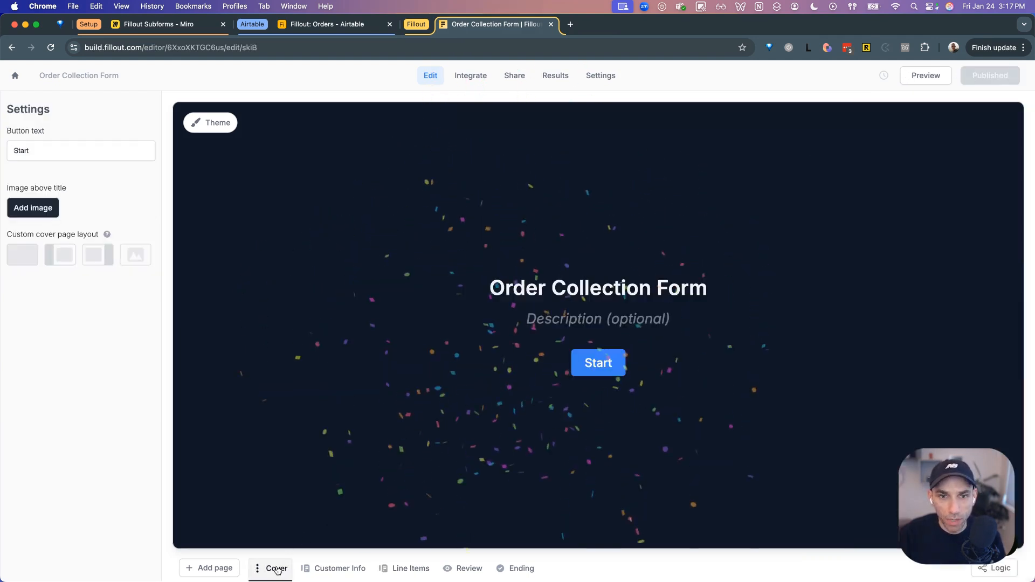
{"action": "left_click", "coordinate": [344, 570]}
{"action": "left_click", "coordinate": [406, 569]}
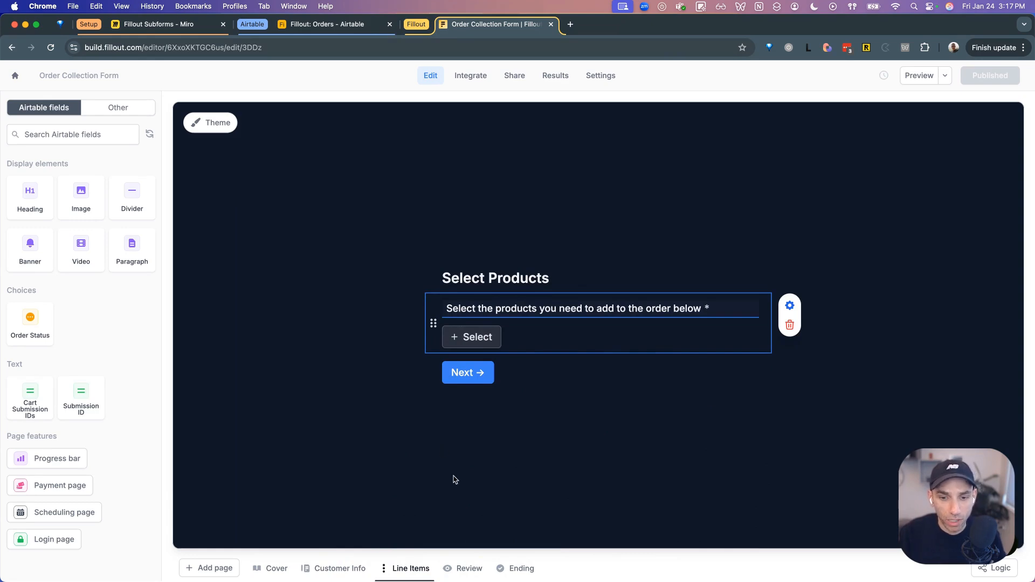
{"action": "left_click", "coordinate": [468, 567]}
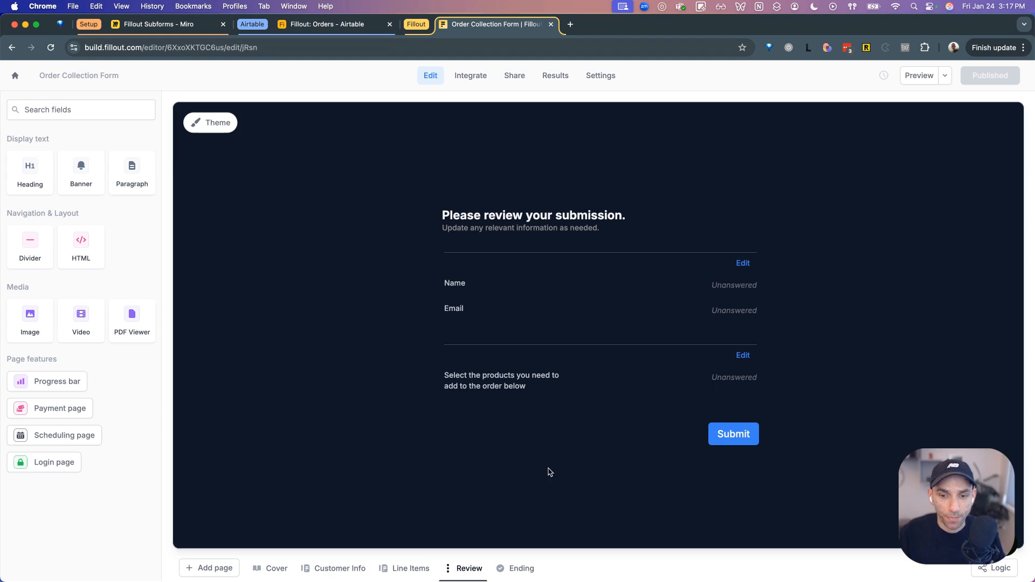
{"action": "left_click", "coordinate": [517, 568]}
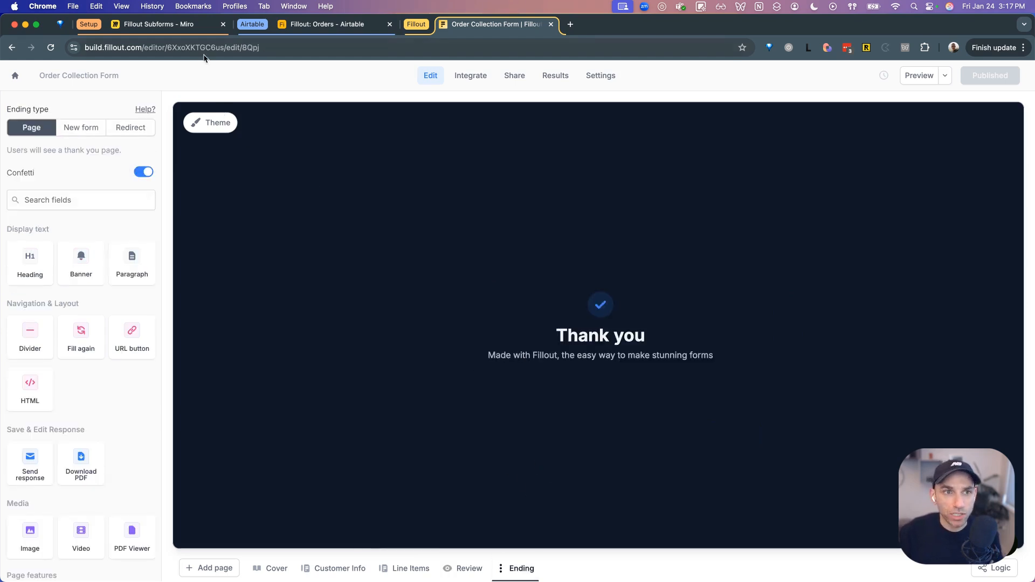
- Switch to the Fillout Subforms Miro board and recentre the diagram
{"action": "left_click", "coordinate": [200, 23]}
{"action": "left_click", "coordinate": [410, 394]}
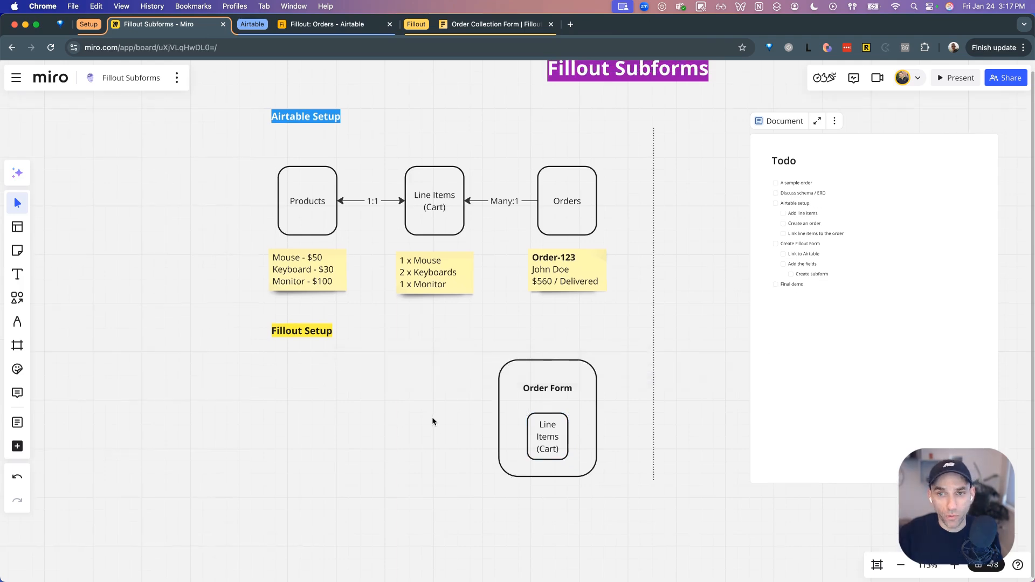
{"action": "scroll", "coordinate": [432, 417], "scroll_direction": "down", "scroll_amount": 5}
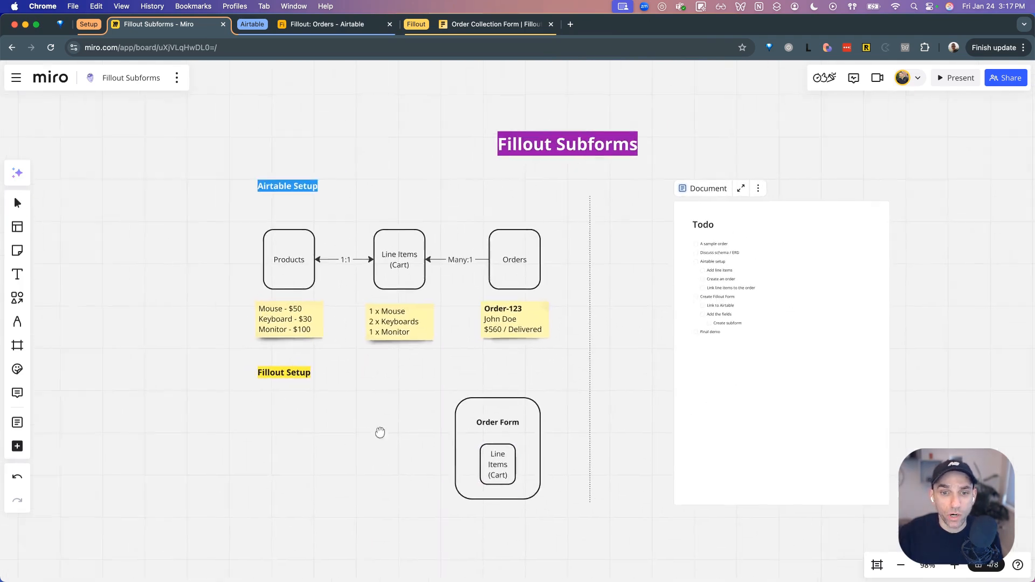
{"action": "left_click_drag", "start_coordinate": [381, 433], "coordinate": [330, 438]}
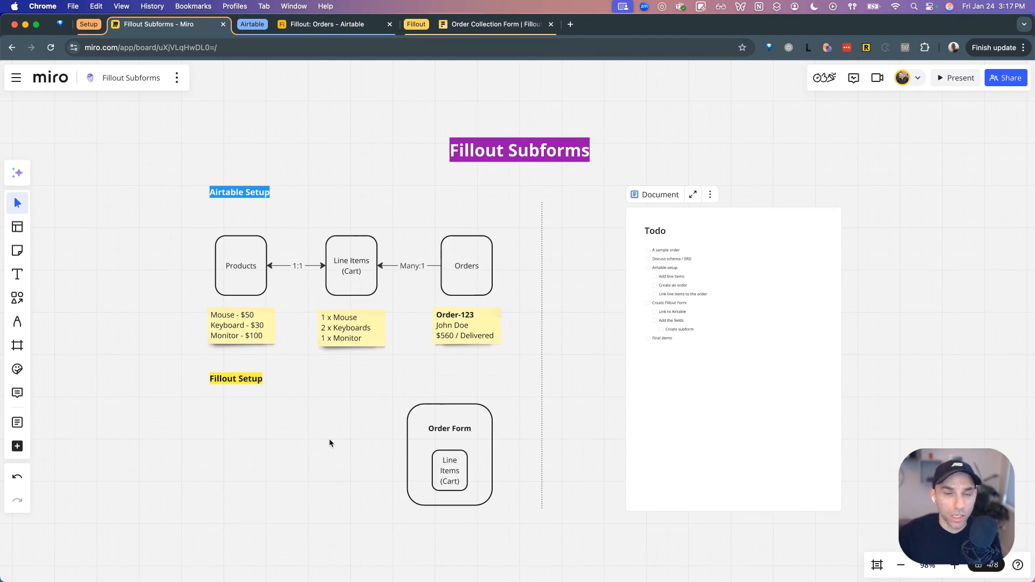